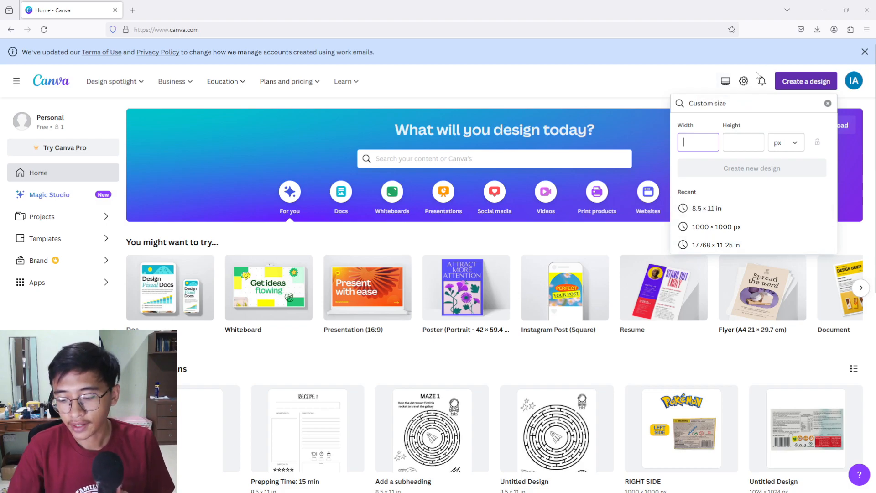
- Create a new custom-size design measuring 8.5 inches wide by 11 inches high
left_click(789, 144)
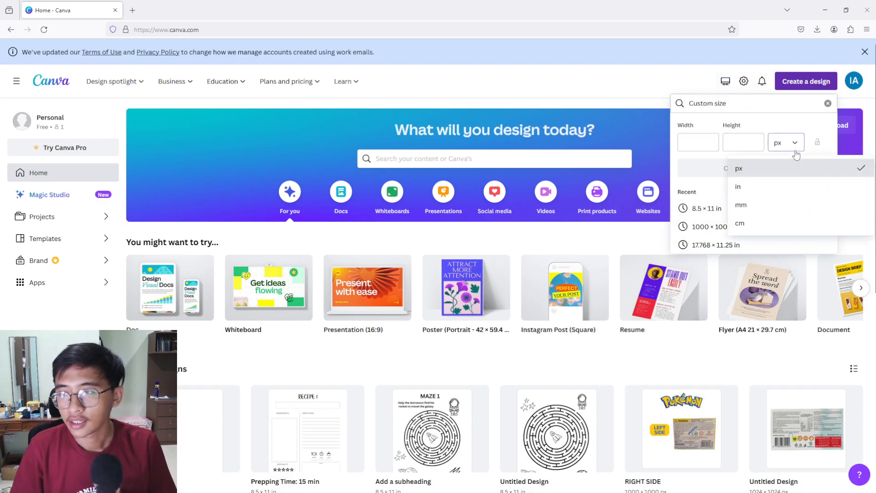
left_click(764, 187)
type("8.5")
left_click(743, 143)
type("11")
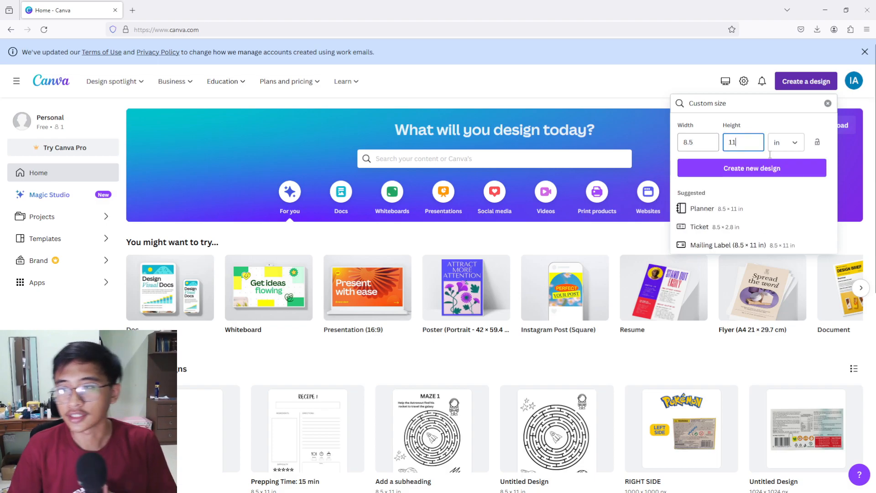
left_click(724, 168)
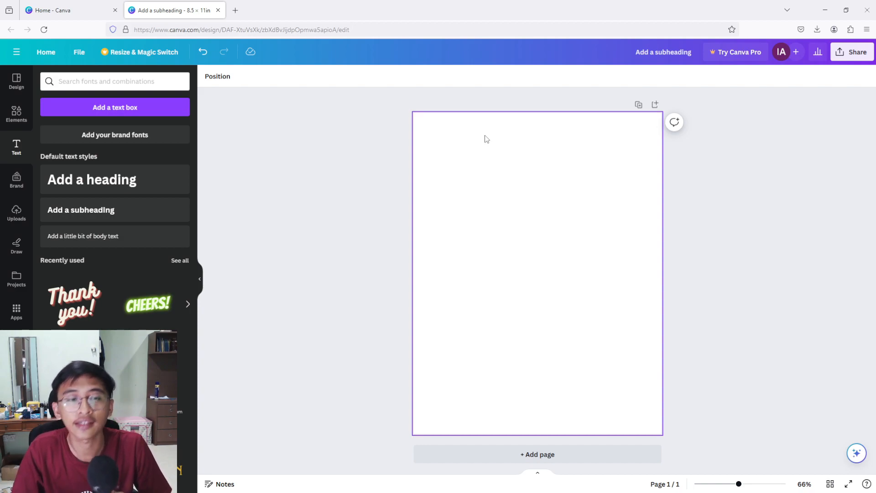
- Draft a numbered subheading text listing recipe name, ingredients and direction/method on the blank page, and delete it again
left_click(88, 213)
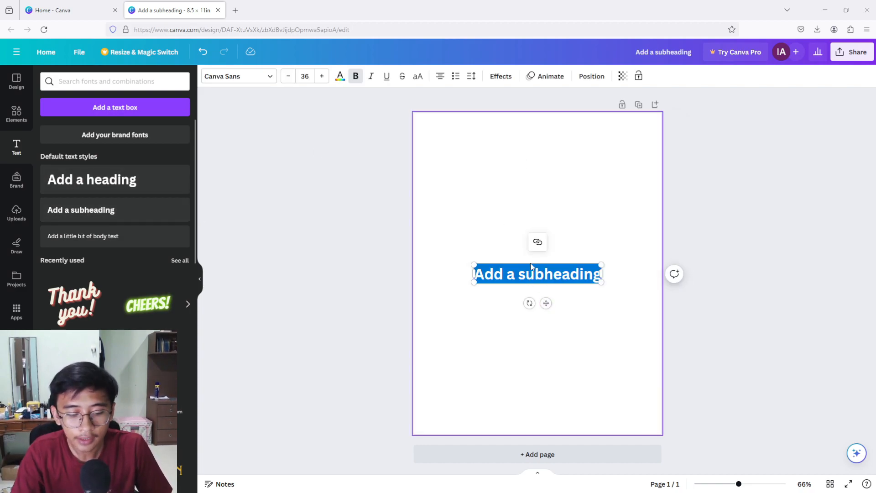
type("1. recipe name")
key("Return")
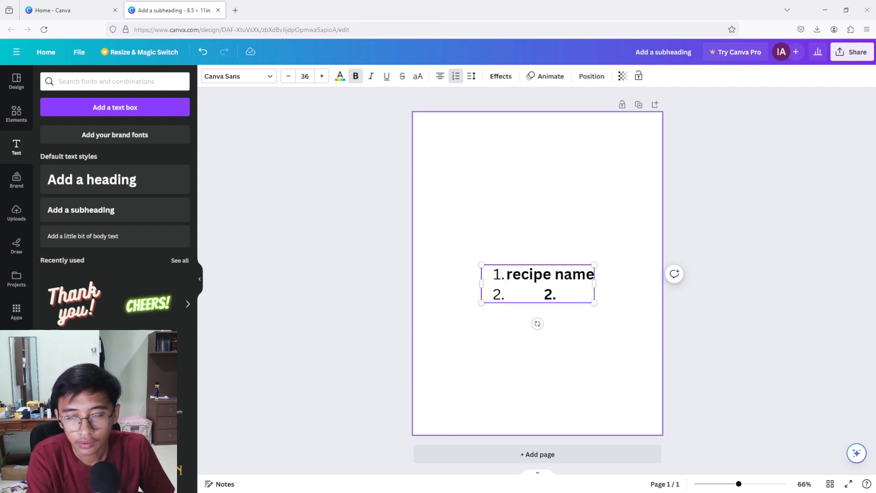
key("BackSpace")
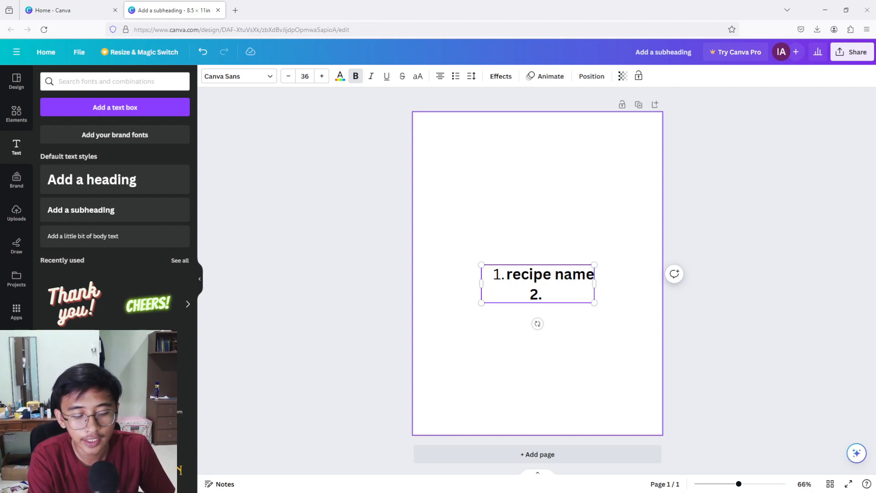
type("ingre")
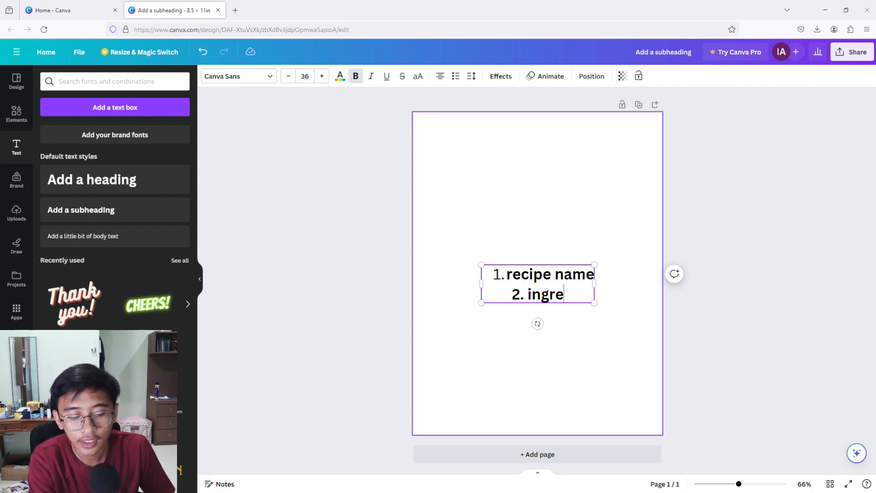
type("dients")
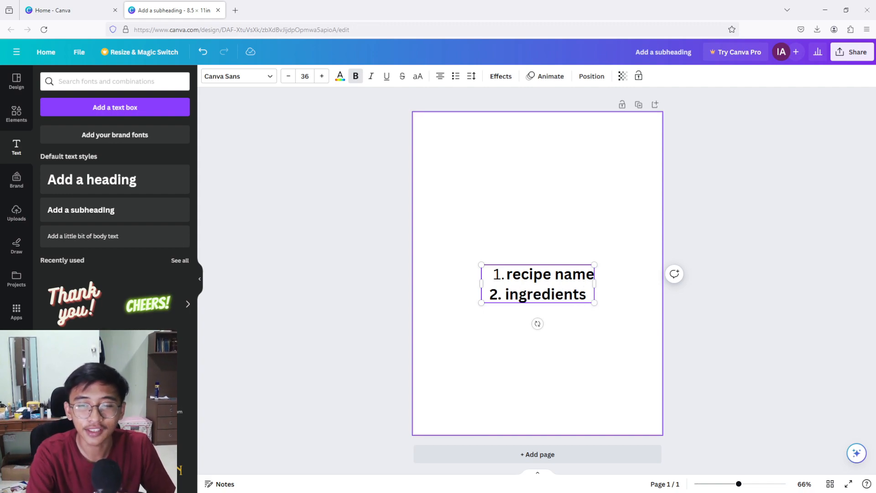
key("Return")
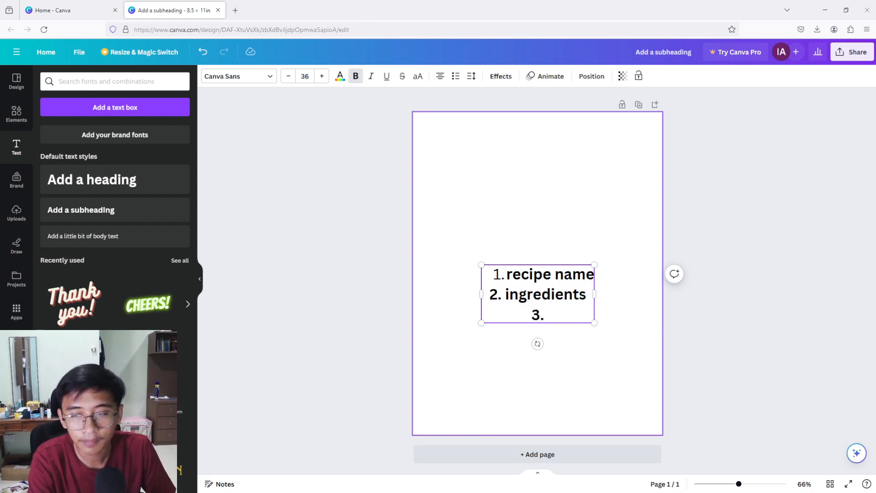
type("direction/")
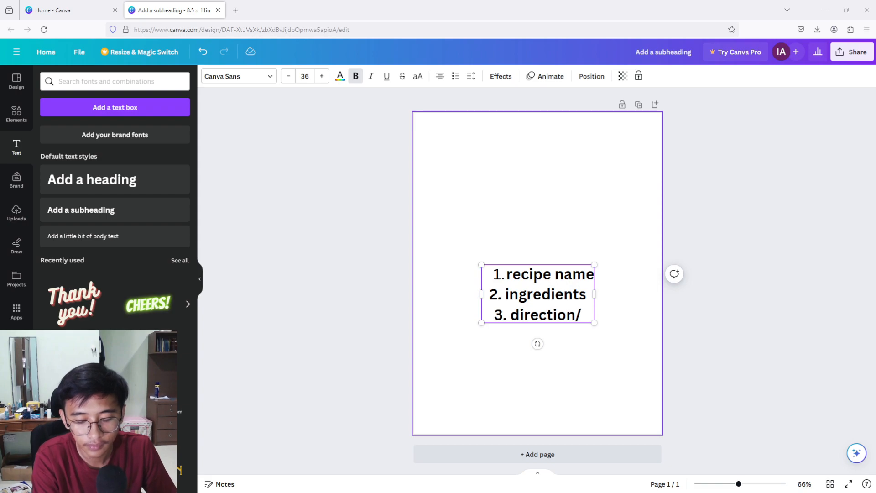
type("method")
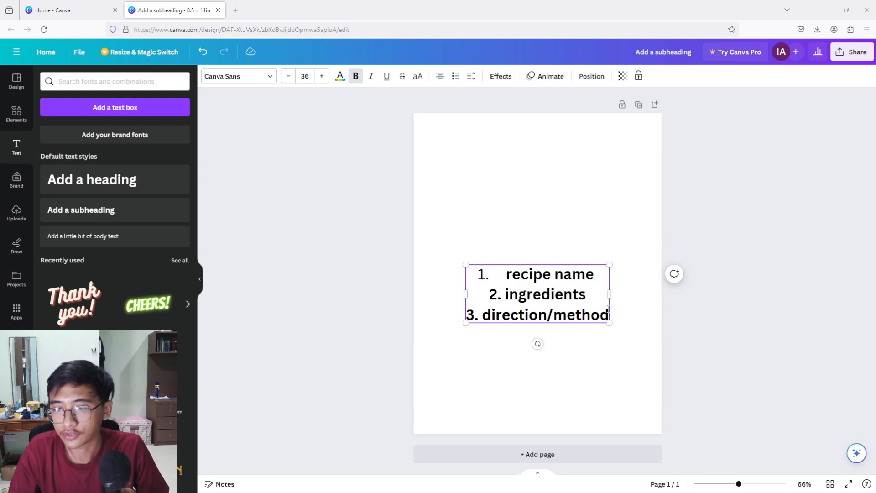
key("Delete")
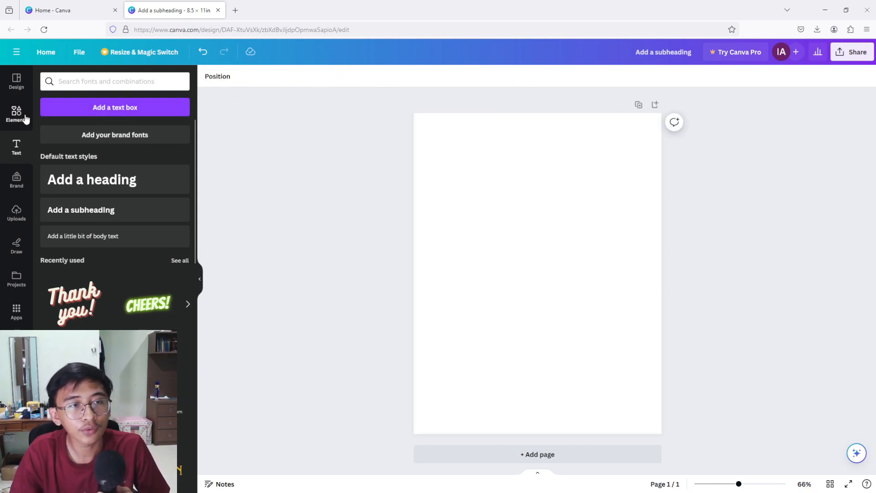
- Search the design templates for "recipe logbook"
left_click(18, 82)
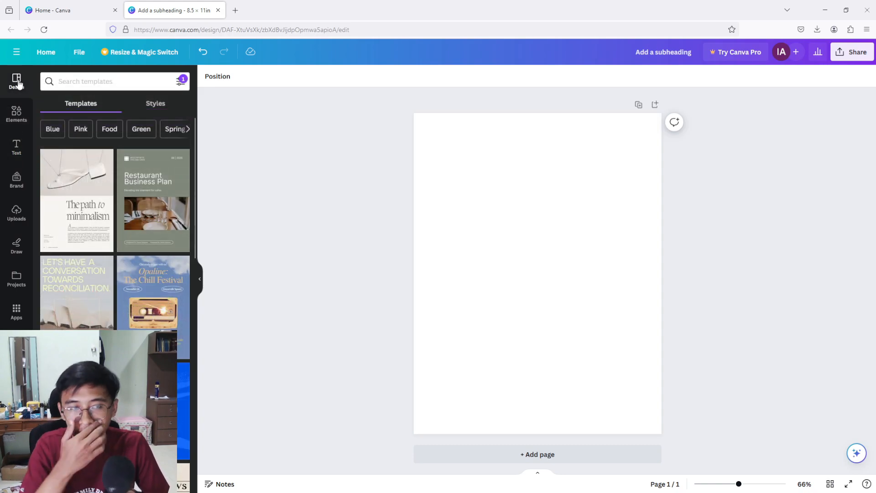
left_click(73, 82)
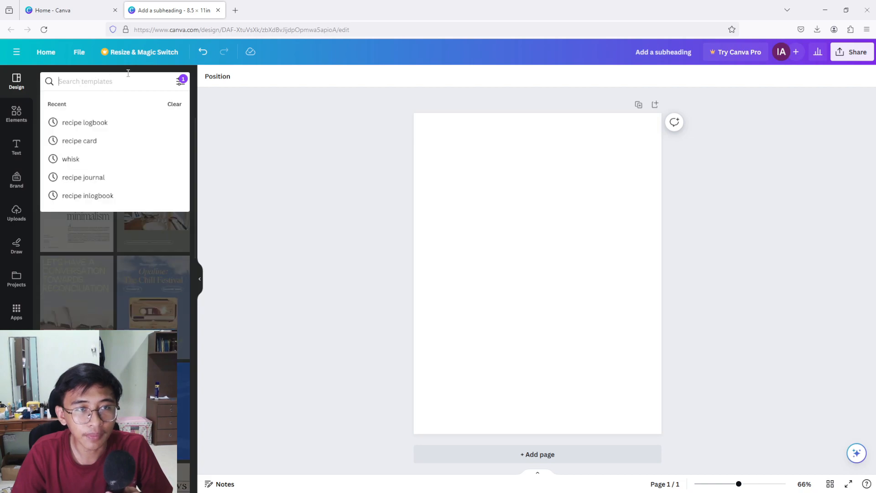
left_click(91, 74)
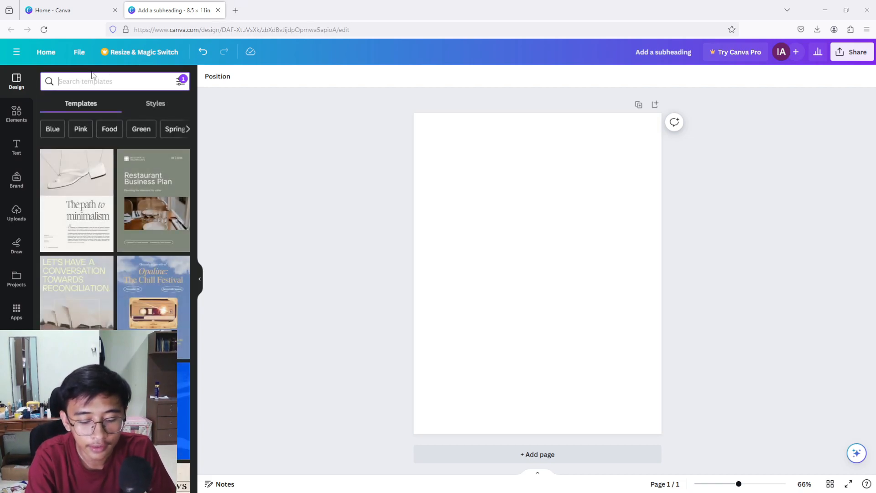
type("recipe")
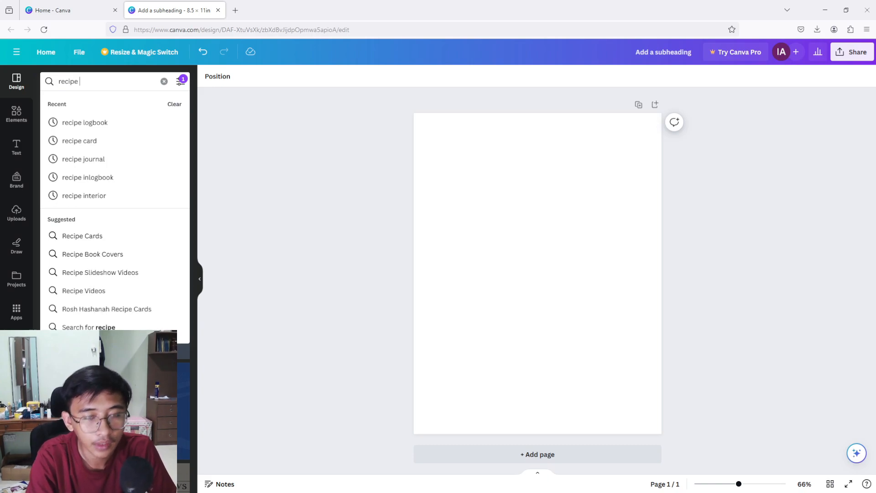
type(" logbook")
key("Return")
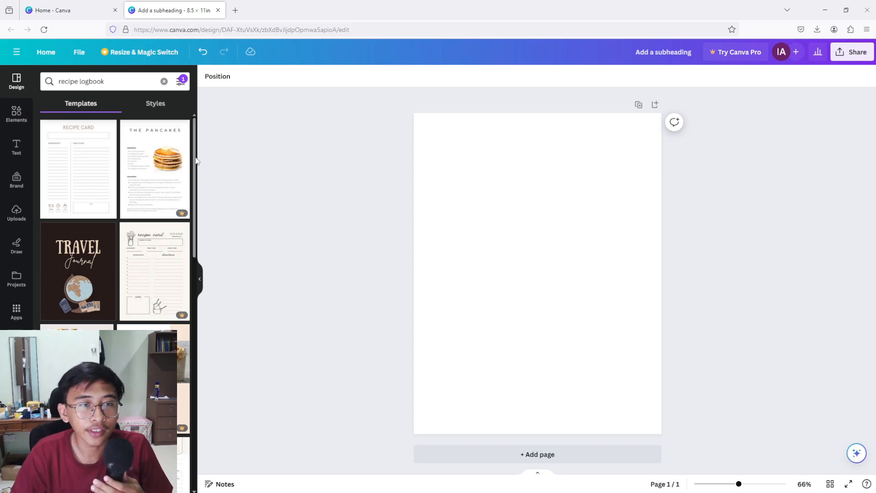
mouse_move(180, 491)
left_click(553, 486)
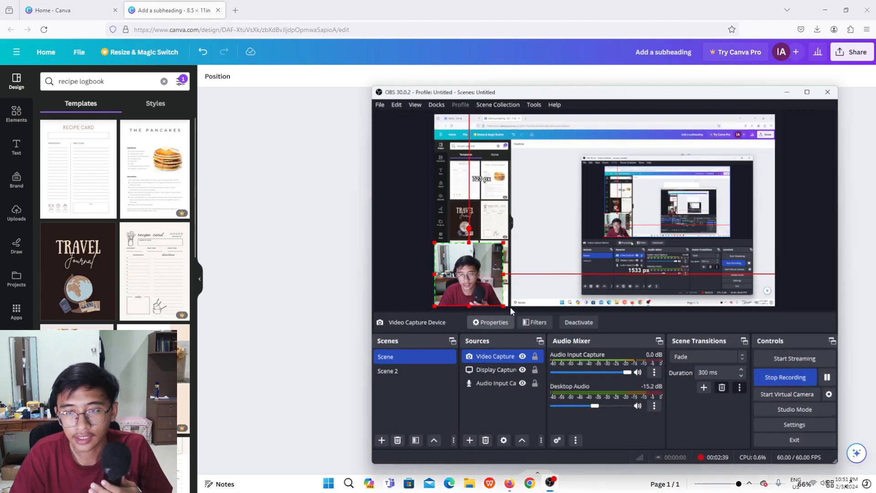
left_click_drag(490, 279, 570, 279)
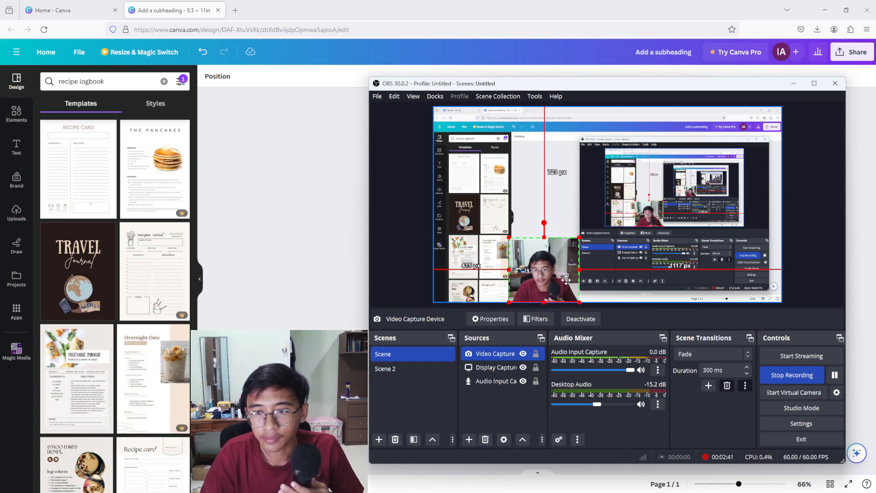
left_click(269, 141)
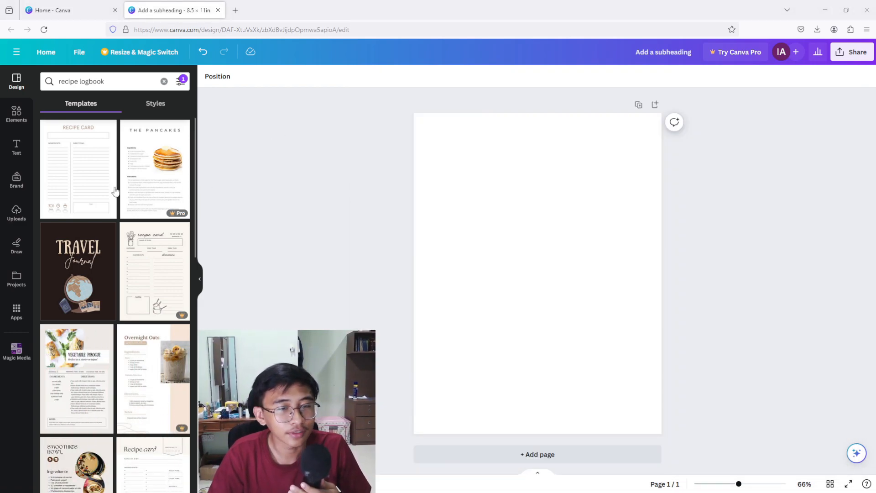
- Apply the Minimalist Recipe Card Planner template from the search results to the blank first page
scroll(127, 232, "down", 2)
scroll(92, 192, "up", 2)
left_click(74, 170)
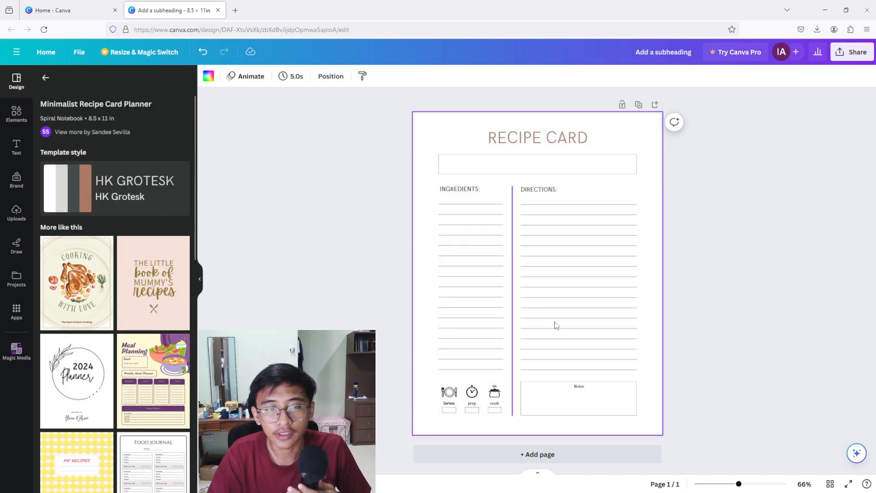
- Try the White Simple and Minimal Recipe Card planner template on the first page, and undo the replacement
left_click(45, 78)
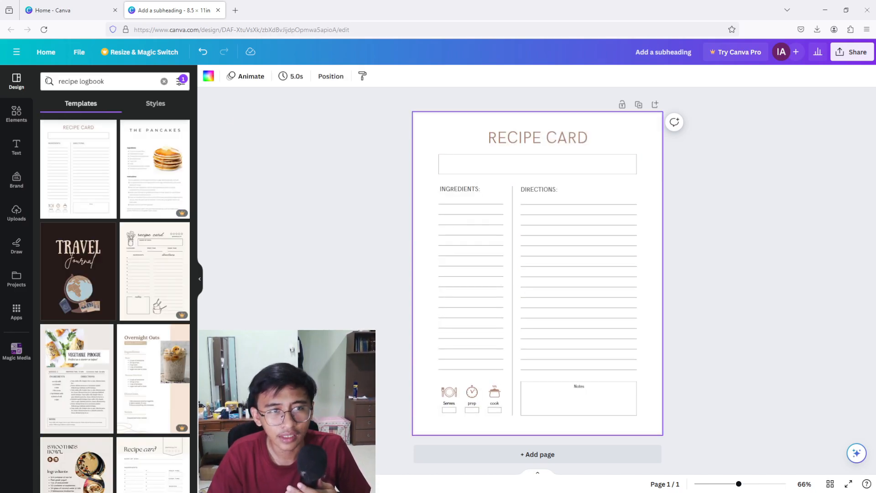
scroll(97, 251, "down", 3)
scroll(155, 325, "down", 2)
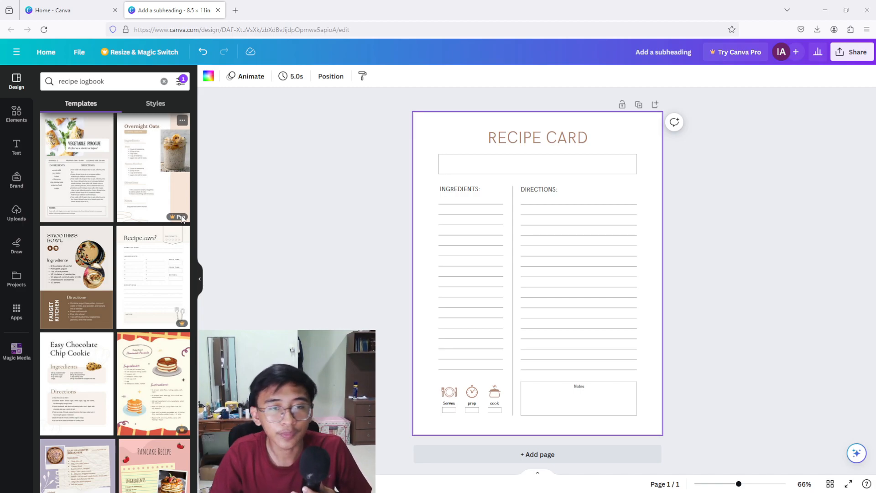
scroll(166, 254, "down", 2)
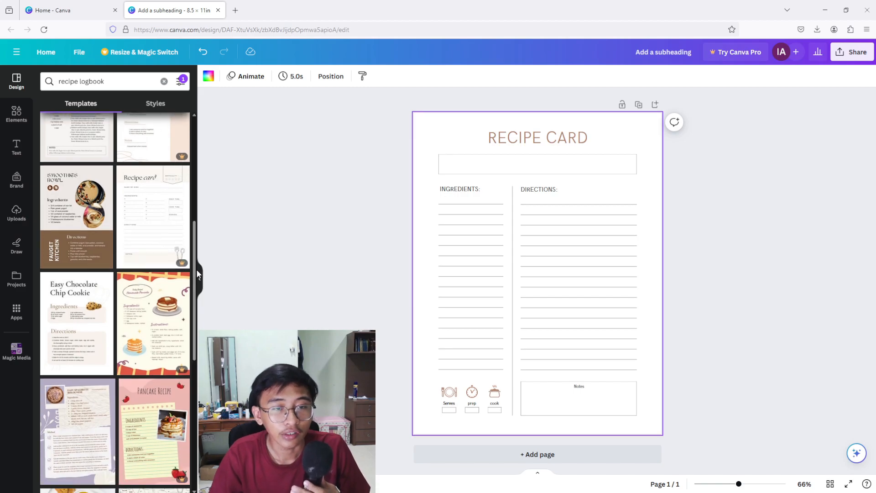
scroll(177, 319, "down", 5)
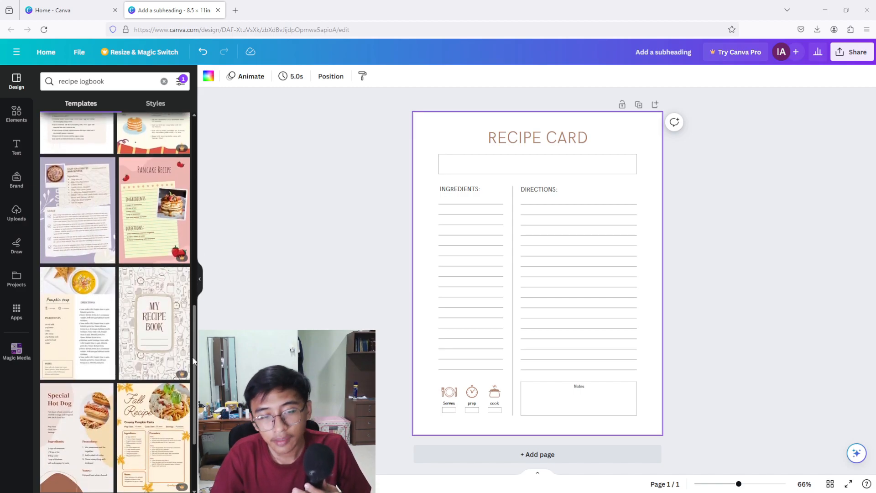
scroll(194, 319, "down", 8)
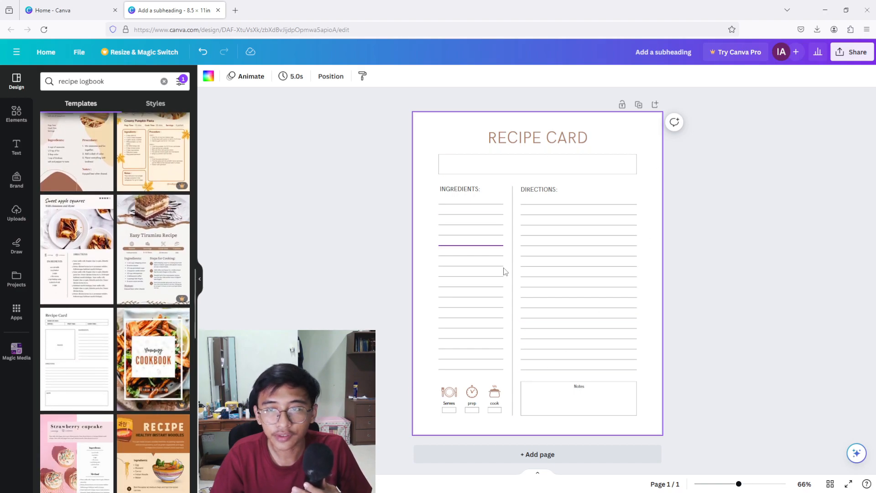
left_click(72, 349)
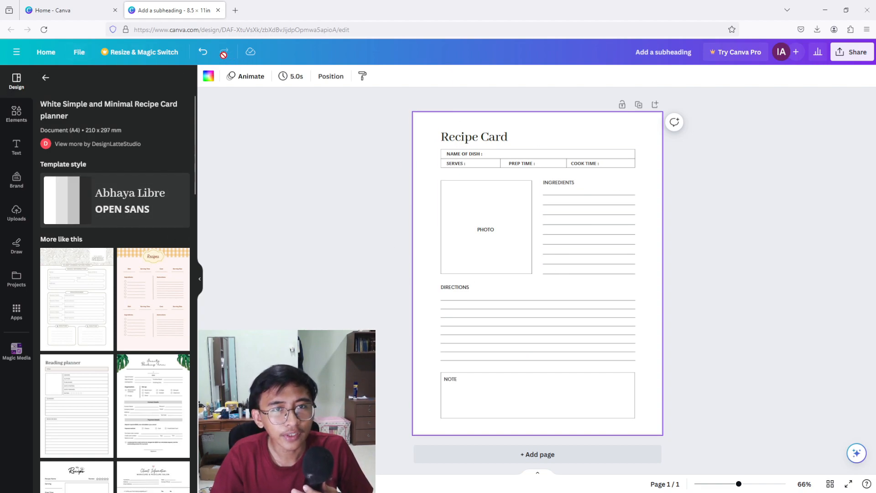
left_click(203, 52)
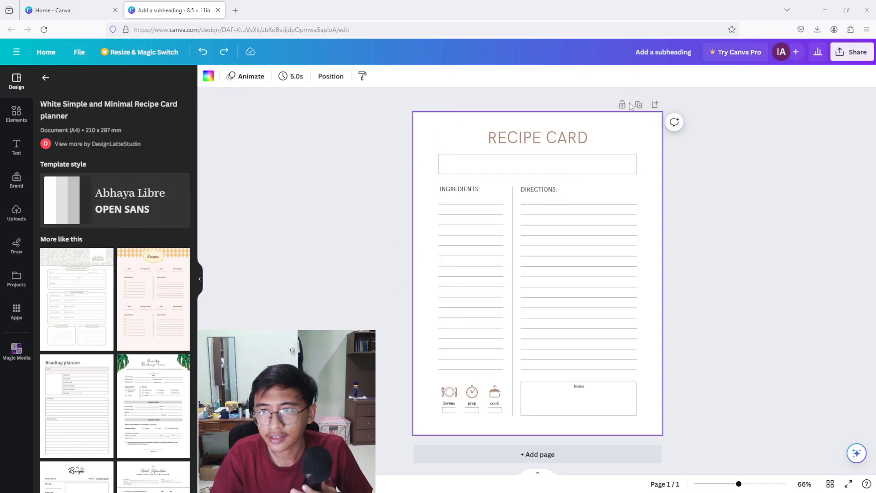
- Add a second page and apply the White Simple and Minimal Recipe Card planner template to it
left_click(655, 105)
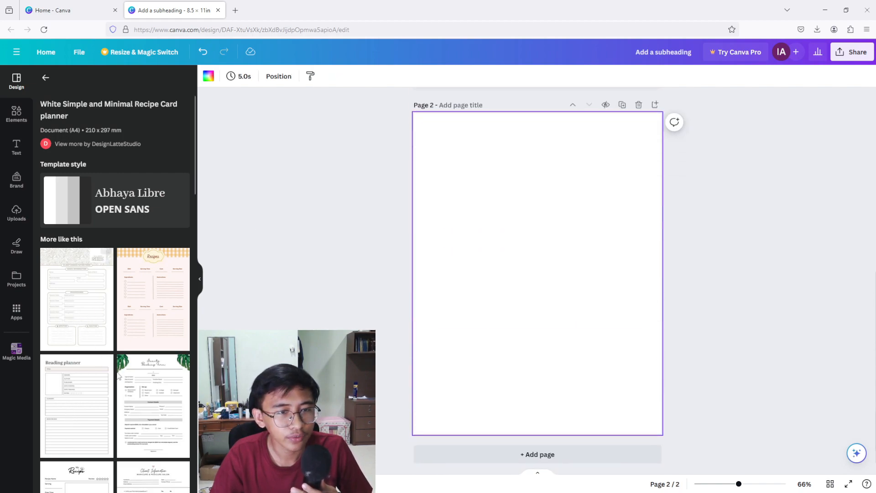
left_click(46, 77)
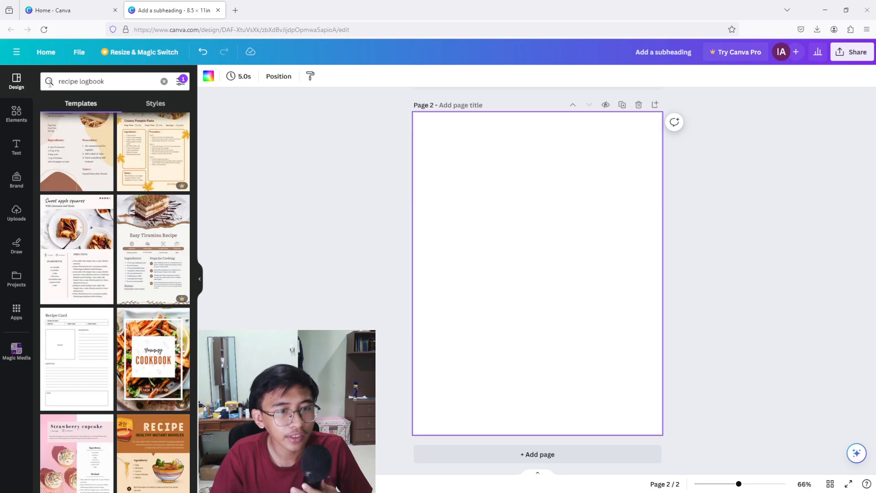
left_click(77, 356)
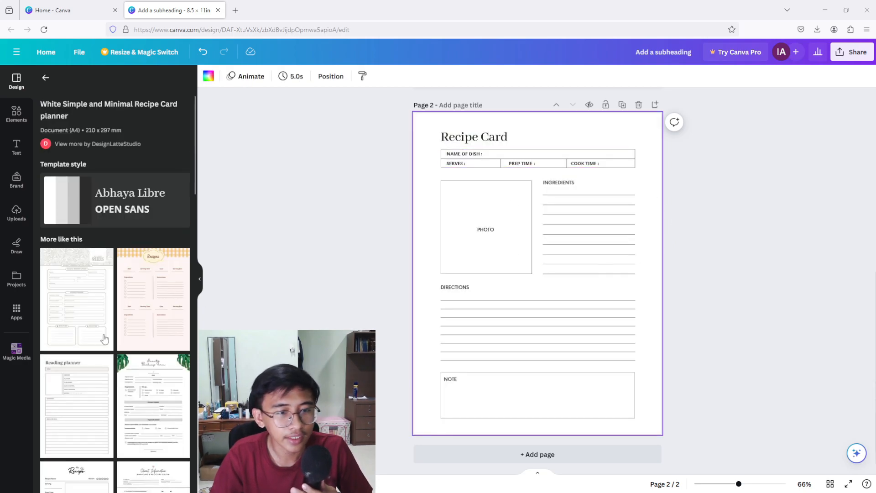
- Add a blank third page after the White Simple and Minimal Recipe Card page
scroll(74, 391, "down", 2)
scroll(76, 391, "down", 1)
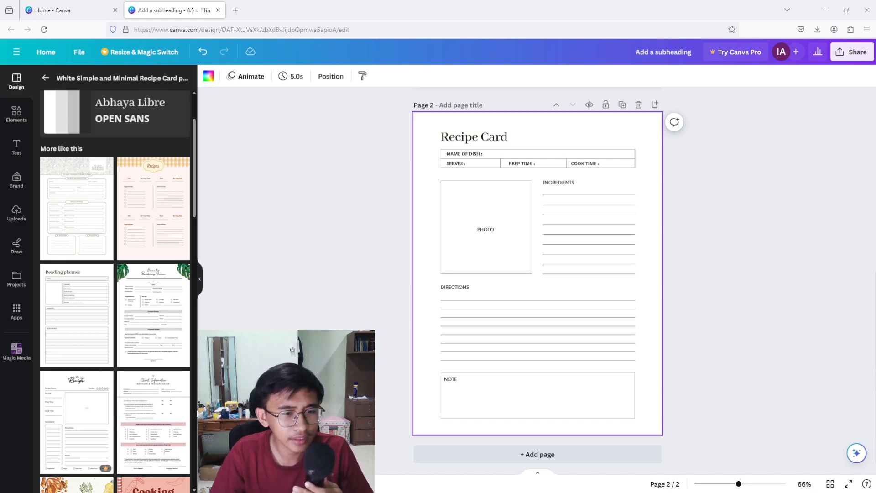
left_click_drag(196, 192, 197, 196)
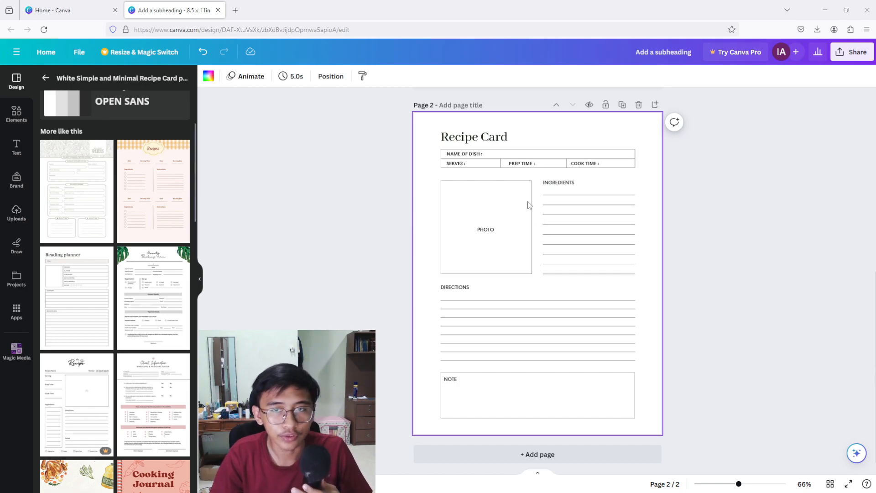
left_click(654, 104)
- Try to apply the Pro template Pink and White Minimalist Recipe Card Planner to page 3, and dismiss the upgrade offer
scroll(79, 372, "down", 3)
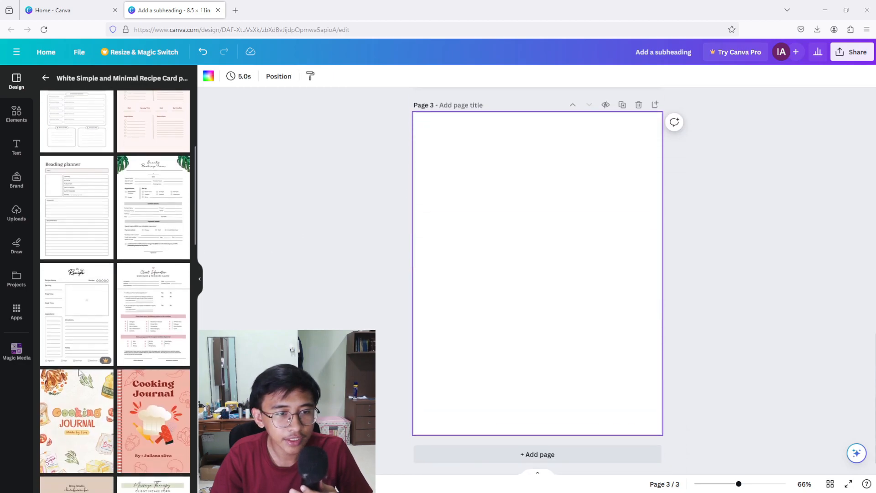
scroll(78, 372, "down", 4)
scroll(160, 372, "down", 6)
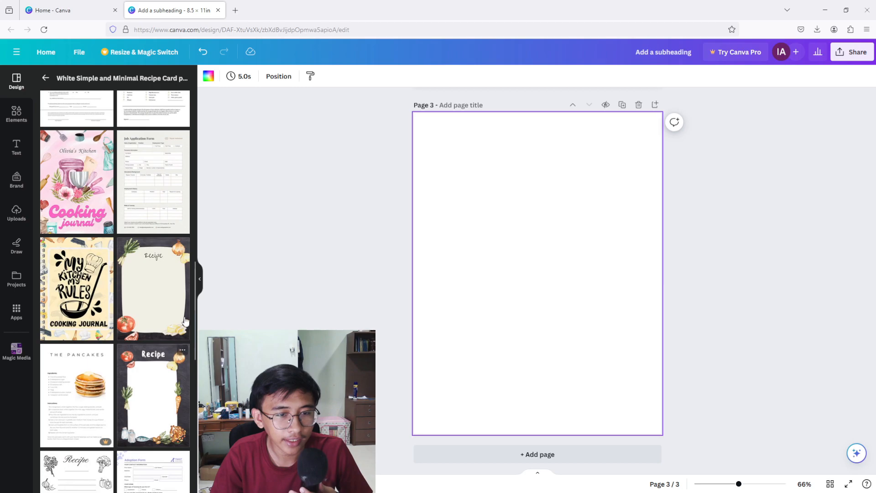
scroll(195, 309, "down", 3)
left_click_drag(195, 308, 195, 405)
left_click(72, 258)
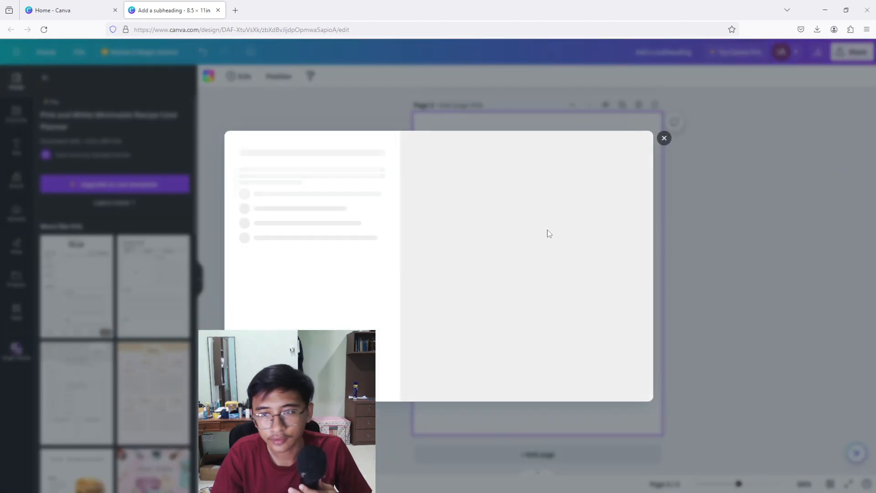
left_click(663, 138)
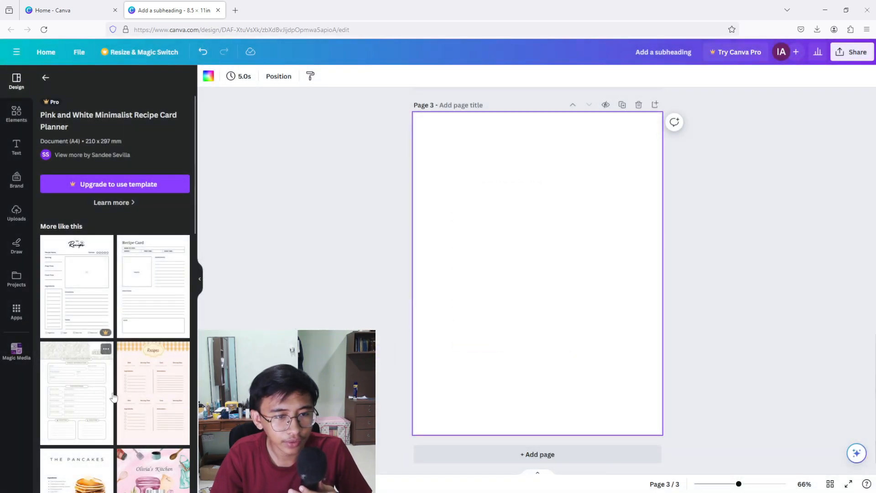
- Try the Grey elegant beauty salon form document template on page 3, and undo it
left_click(90, 400)
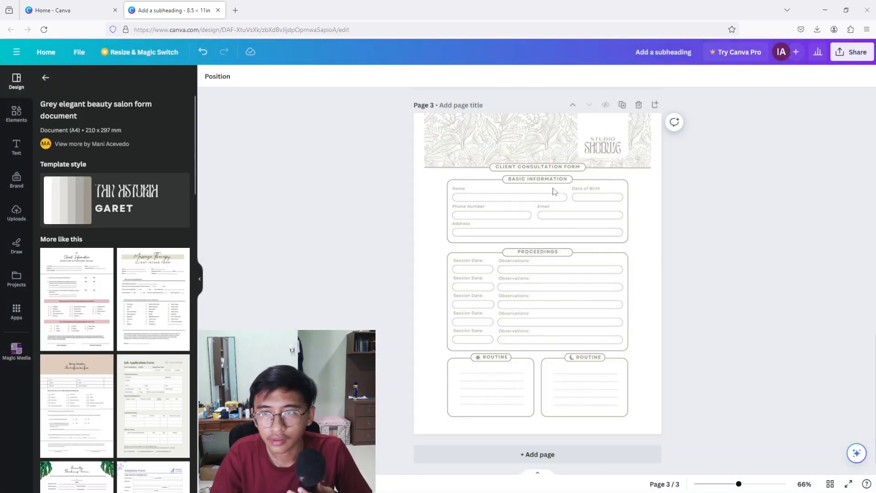
left_click(605, 156)
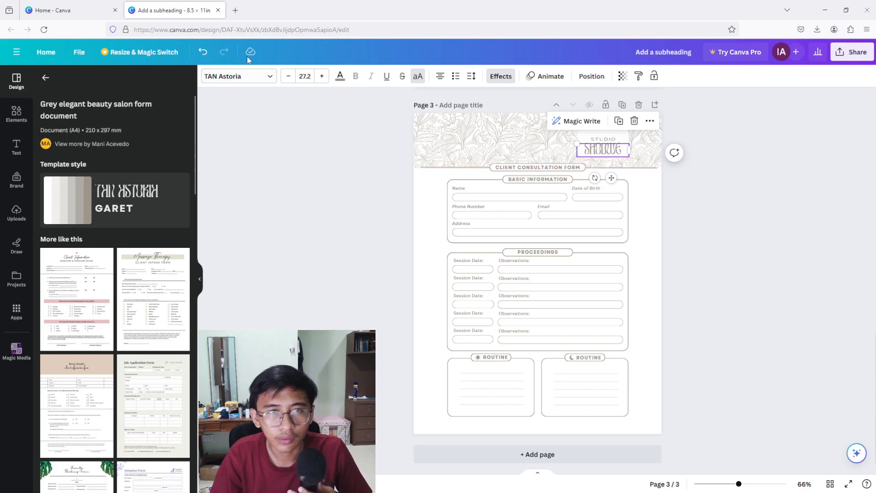
left_click(203, 53)
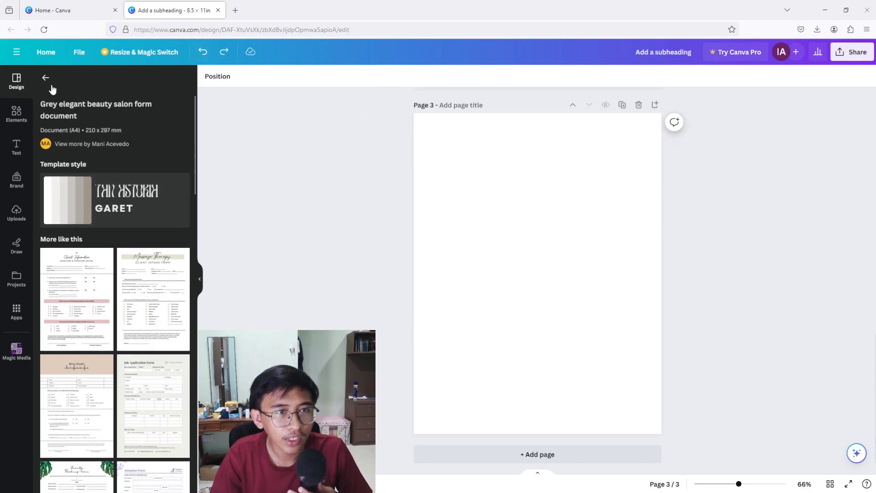
- Change the design template search to "recipe interior"
left_click(46, 78)
left_click(87, 82)
left_click_drag(104, 83, 80, 82)
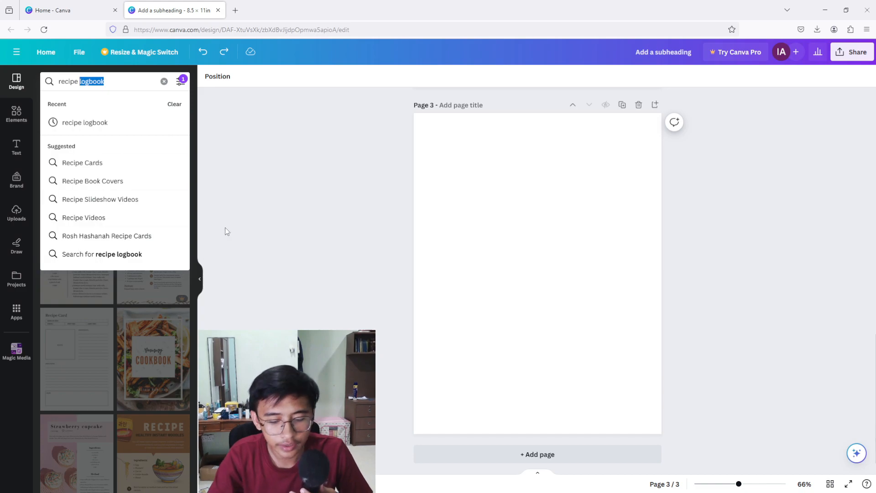
type("in")
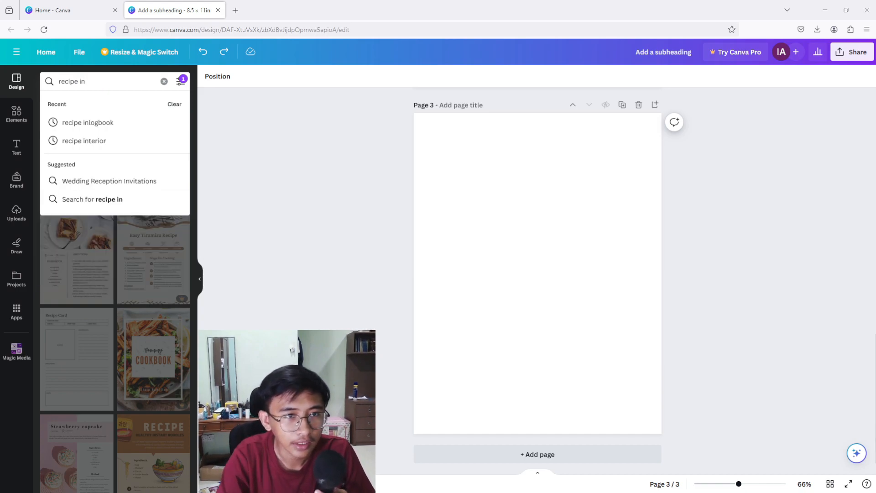
left_click(117, 141)
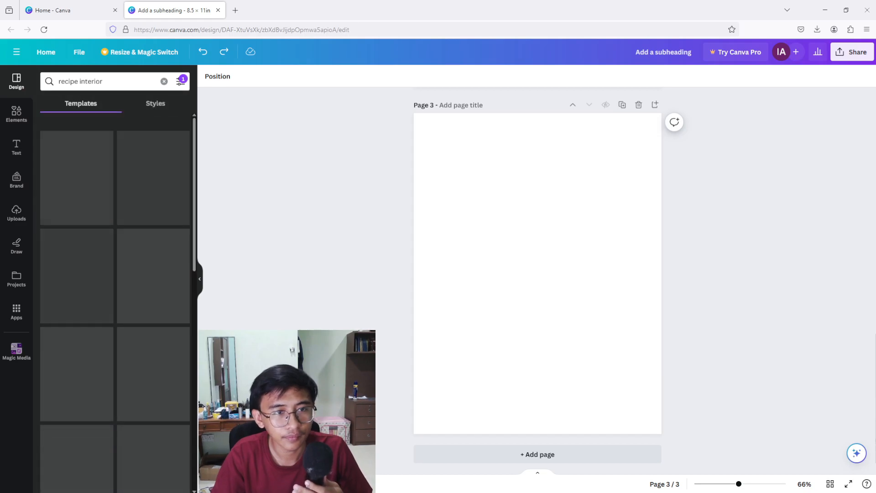
- Find the White and Grey Minimalist Recipe Card Planner template in the search results and apply it to page 3
scroll(131, 302, "down", 4)
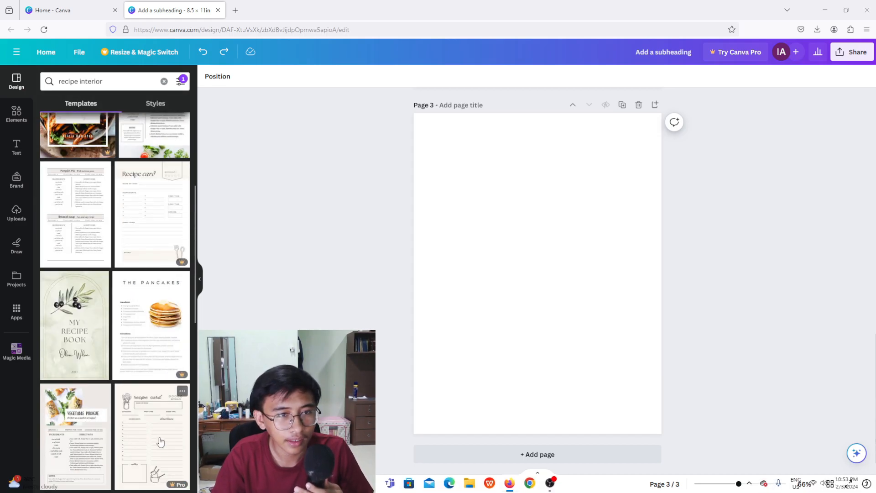
scroll(78, 373, "down", 2)
scroll(78, 373, "down", 2)
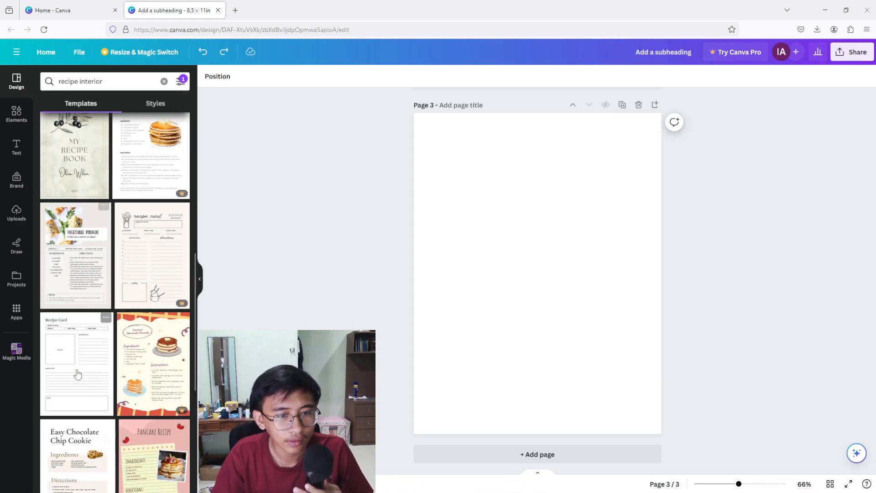
scroll(77, 379, "down", 3)
scroll(75, 385, "down", 10)
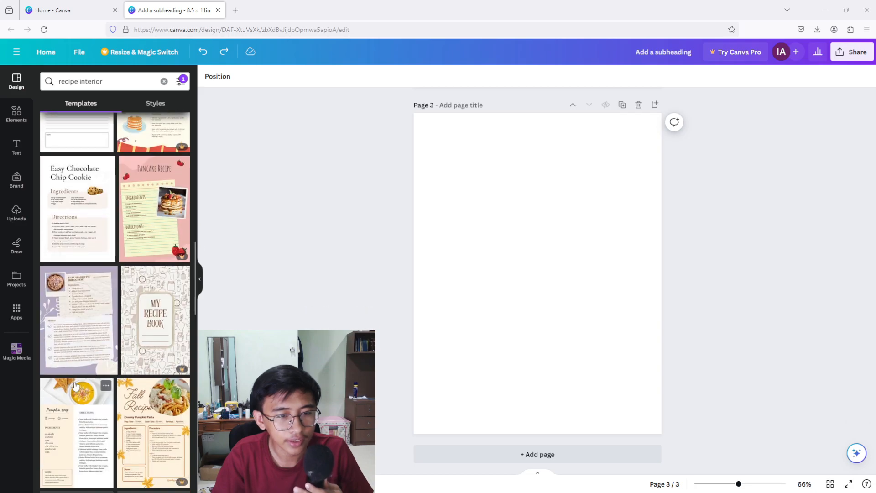
scroll(75, 385, "down", 7)
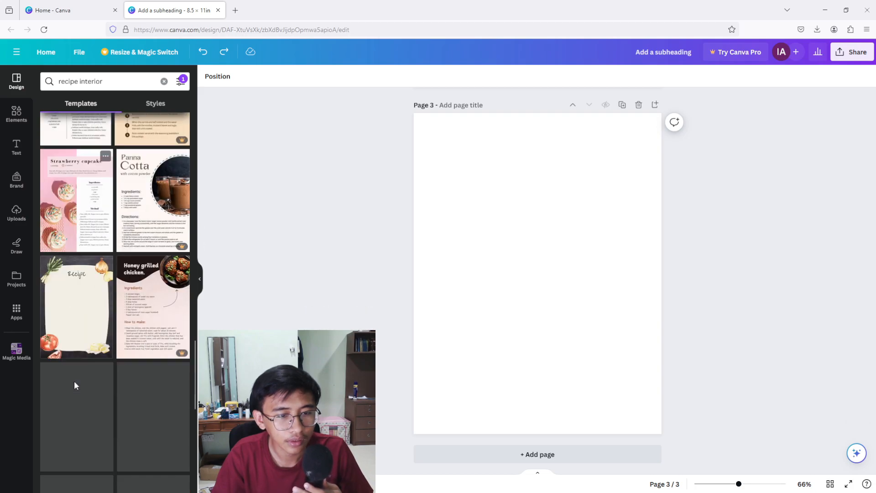
scroll(76, 385, "down", 1)
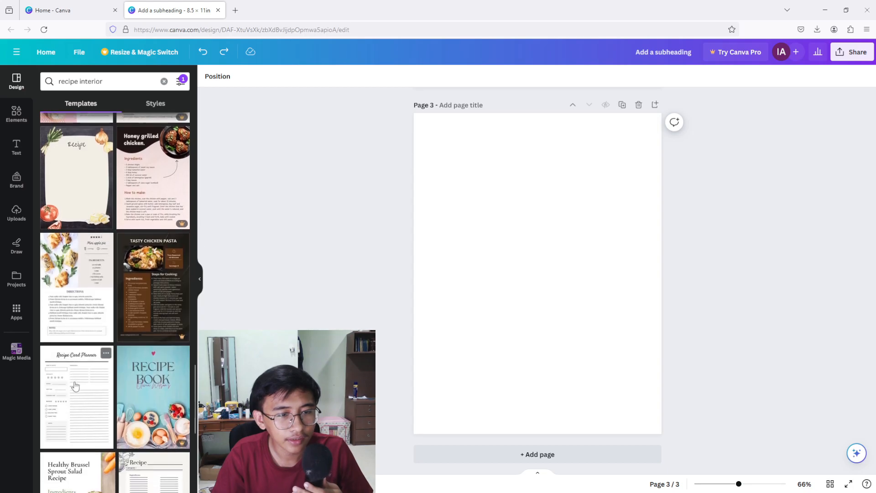
scroll(75, 385, "down", 1)
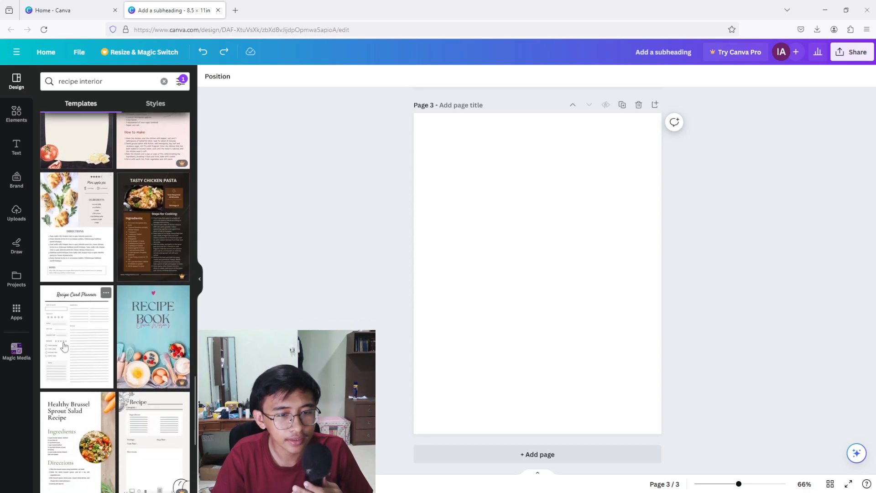
left_click(76, 314)
- Change the text color of the "RECIPE CARD" heading on page 1 to black
scroll(738, 271, "up", 15)
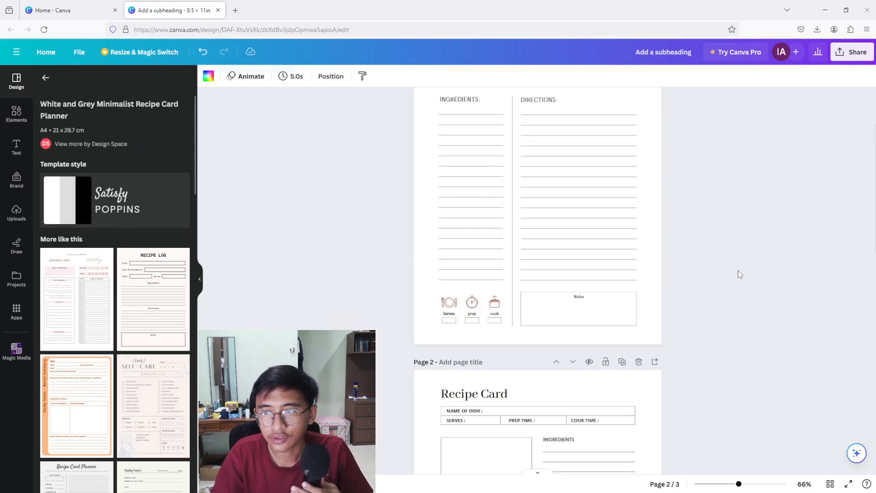
scroll(737, 270, "down", 6)
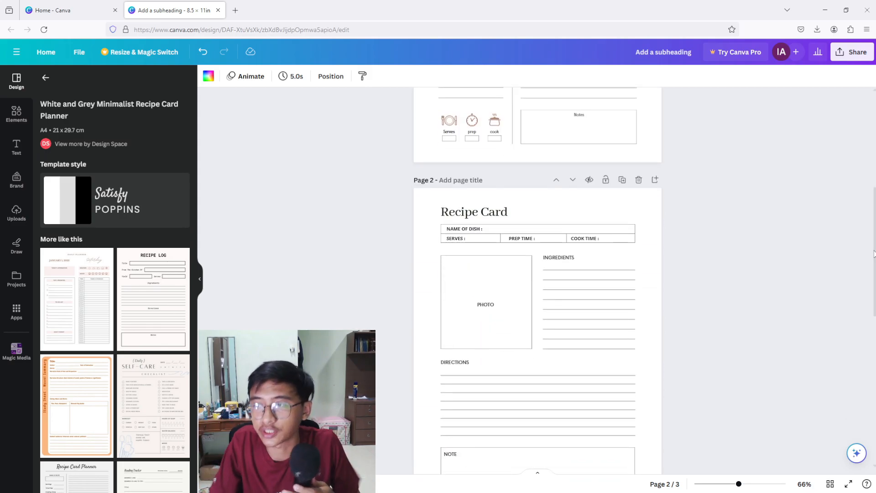
left_click_drag(874, 254, 871, 173)
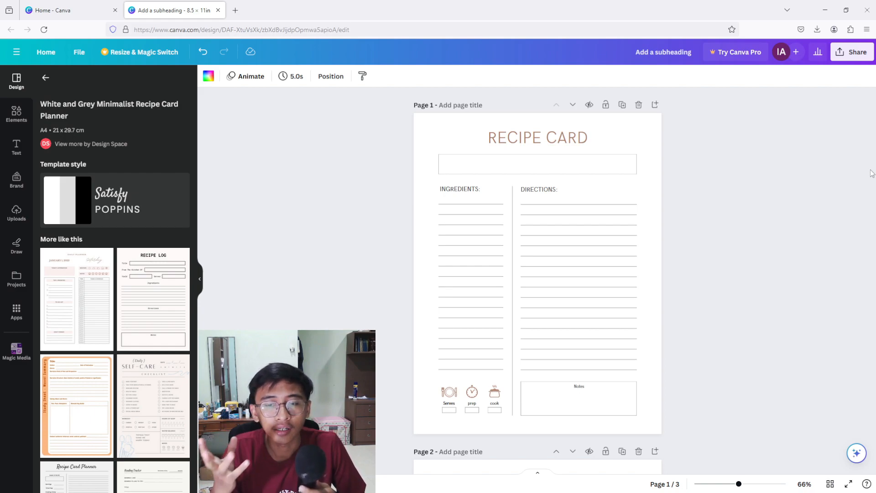
scroll(783, 237, "down", 15)
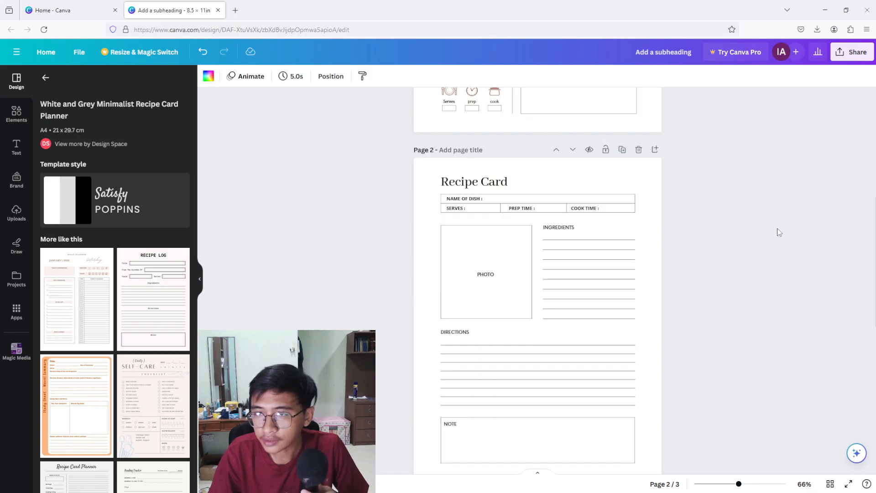
scroll(778, 237, "up", 15)
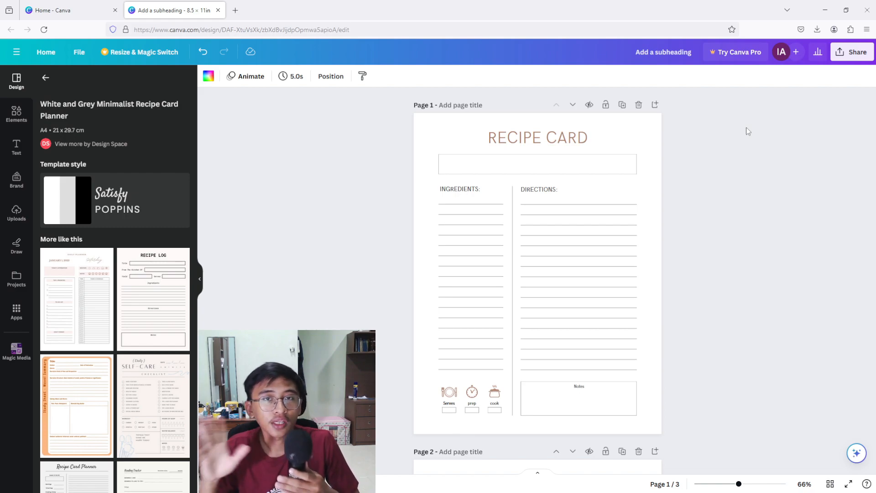
left_click(522, 137)
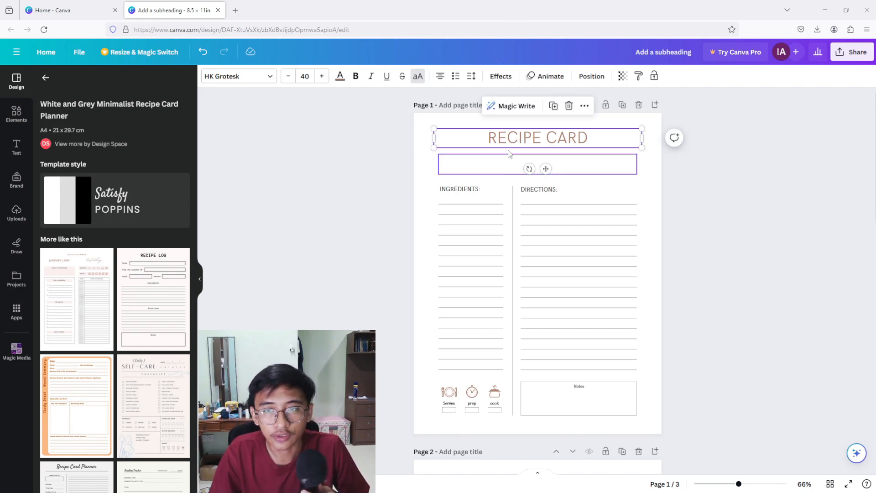
left_click(339, 76)
left_click(85, 132)
key("Escape")
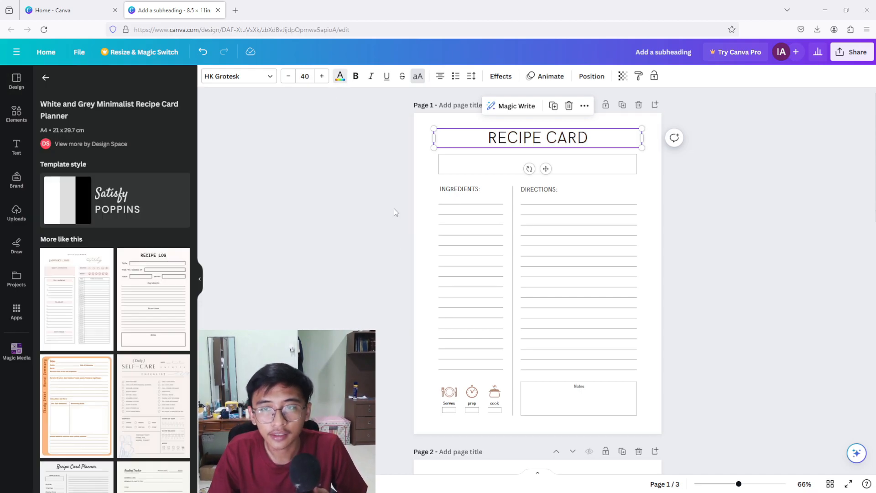
- Set the background color of page 1 to white
left_click(421, 173)
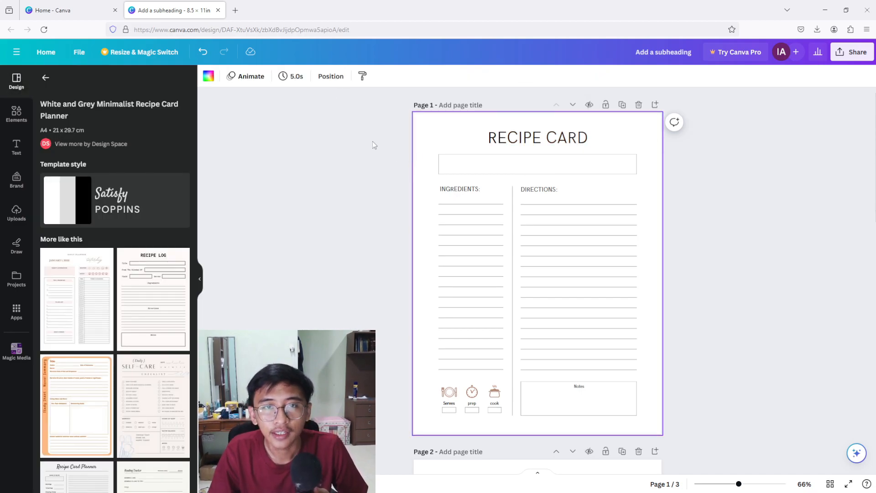
left_click(209, 76)
left_click(126, 164)
left_click(426, 247)
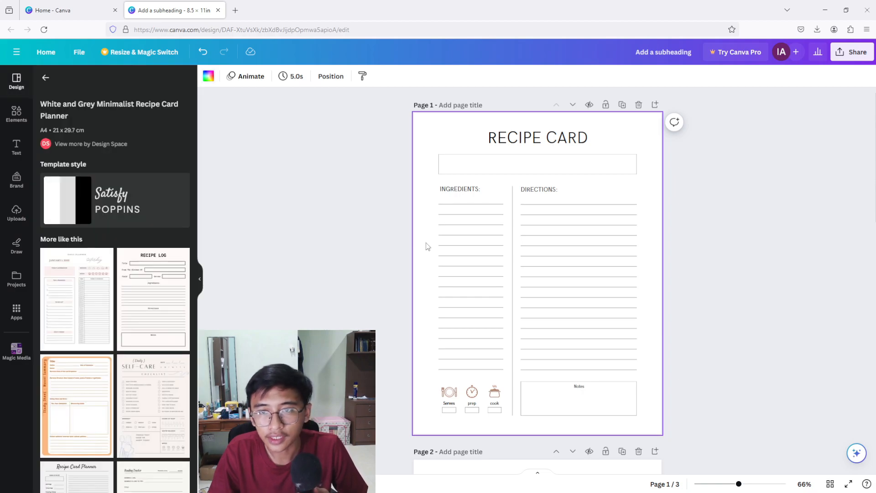
- Recolor the plate icon above "Serves" on page 1 black
left_click_drag(435, 381, 508, 404)
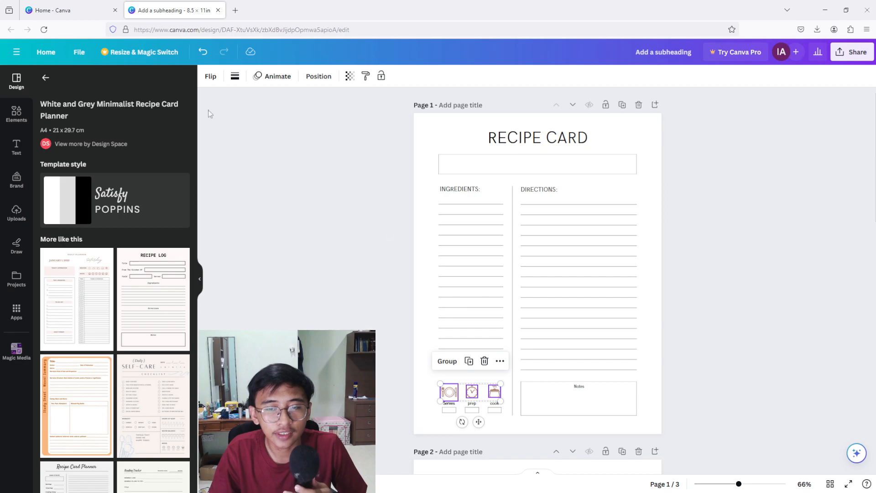
left_click(402, 395)
left_click(449, 391)
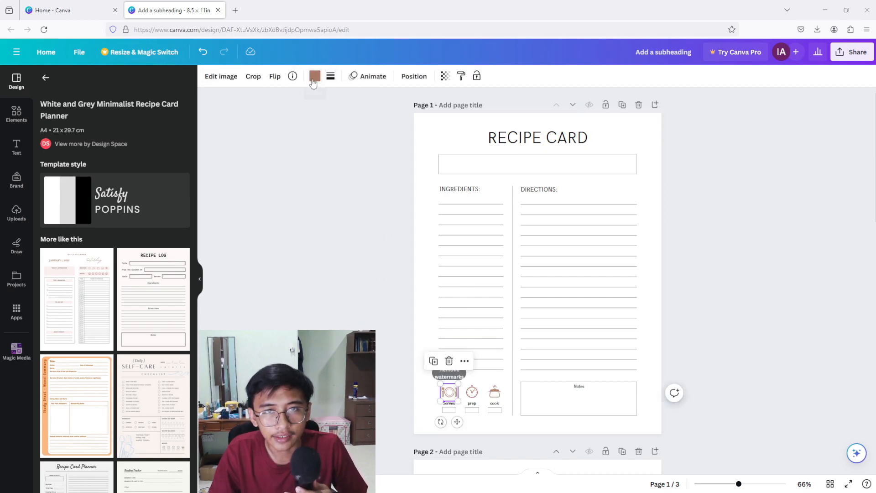
left_click(314, 77)
left_click(75, 132)
key("Escape")
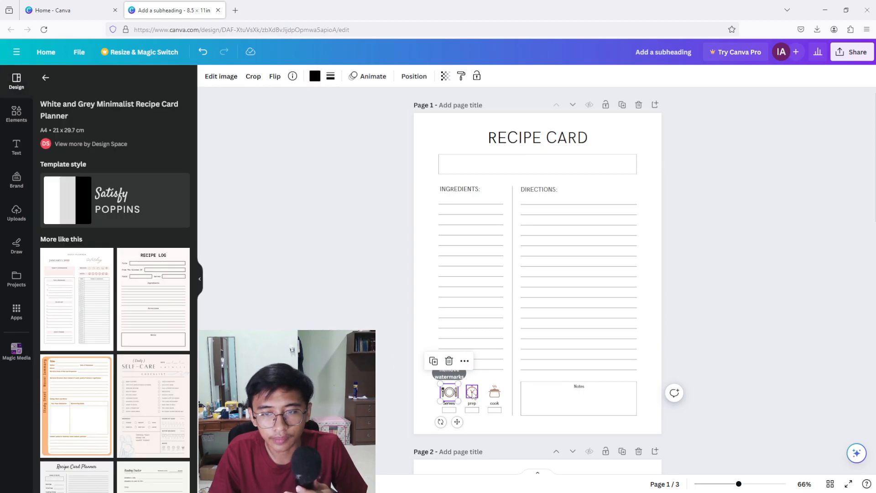
- Recolor the clock icon above "prep" and the pot icon above "cook" on page 1 black
left_click(472, 392)
left_click(314, 76)
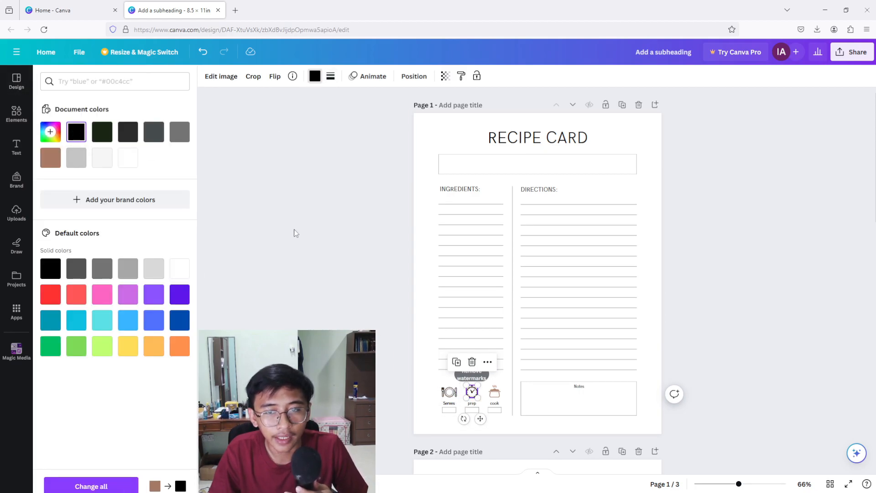
key("Escape")
left_click(496, 395)
left_click(315, 76)
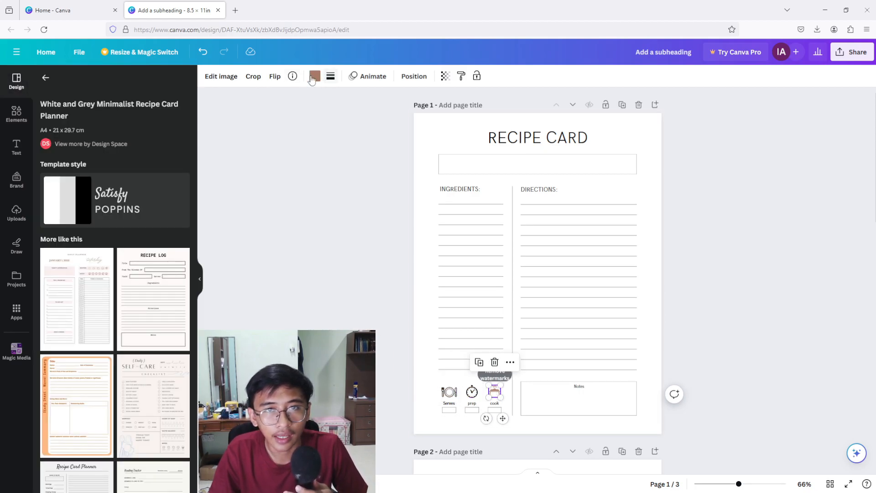
left_click(76, 132)
key("Escape")
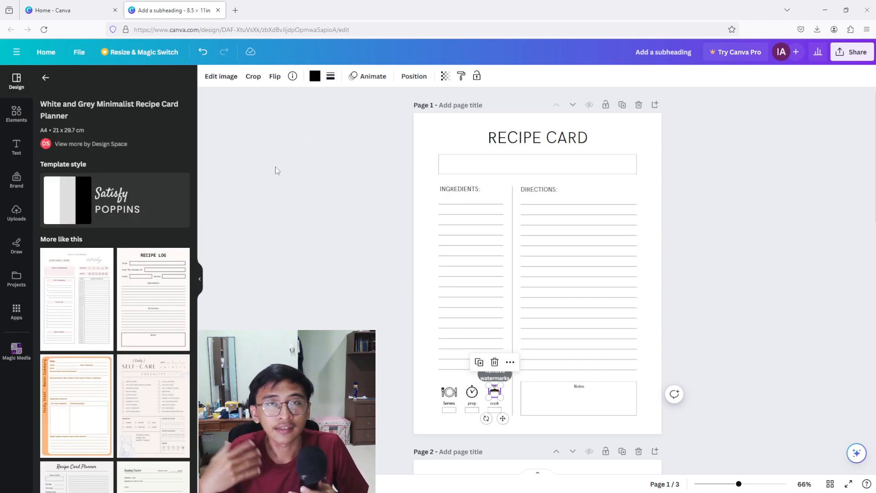
left_click(332, 195)
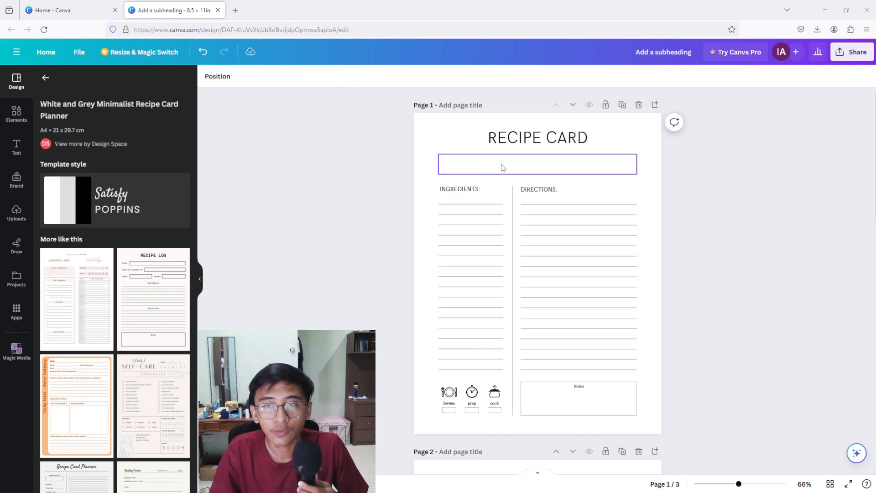
- Look over the boxes, labels and ruled lines on page 1, then the layouts of pages 2 and 3
left_click(486, 168)
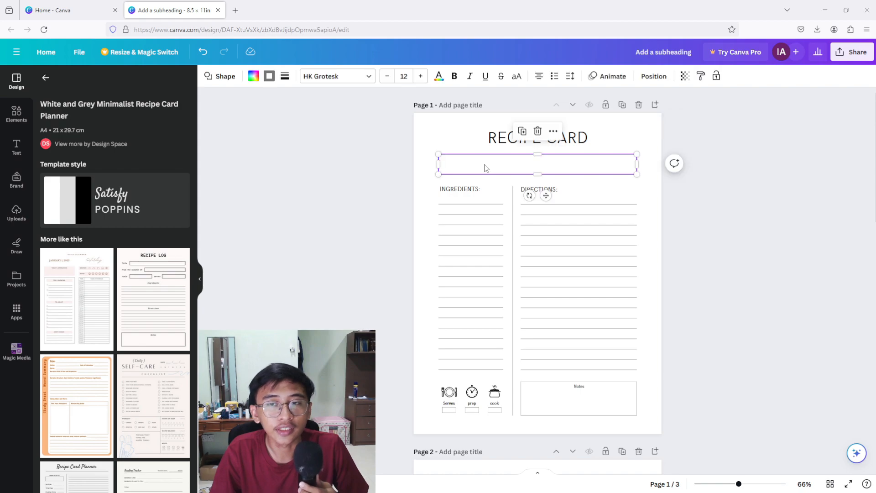
left_click(452, 188)
left_click(538, 193)
left_click(707, 158)
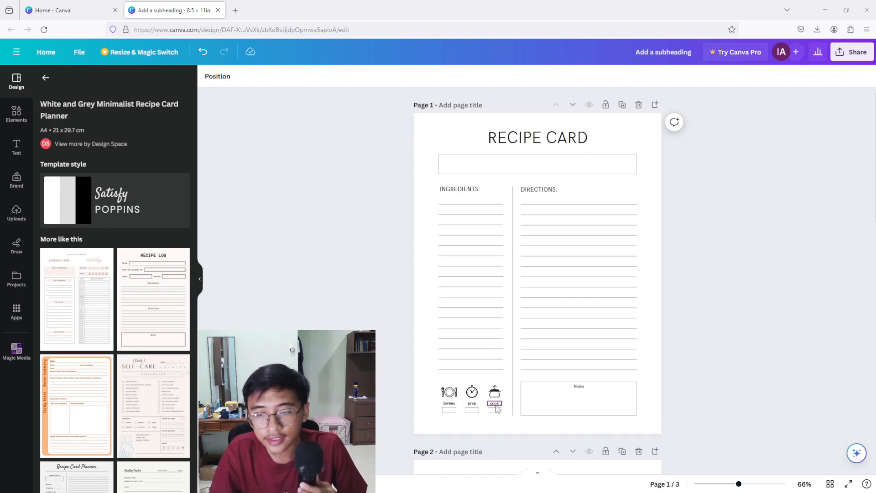
left_click(545, 399)
scroll(693, 331, "down", 5)
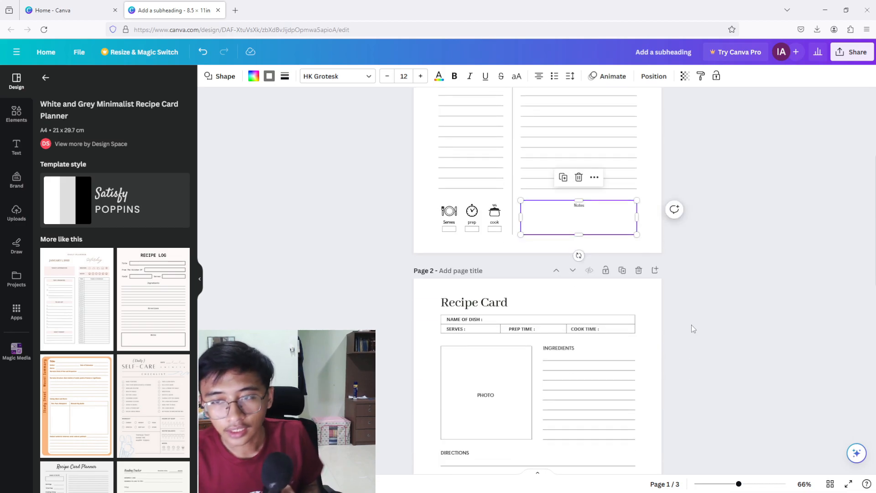
scroll(691, 327, "down", 1)
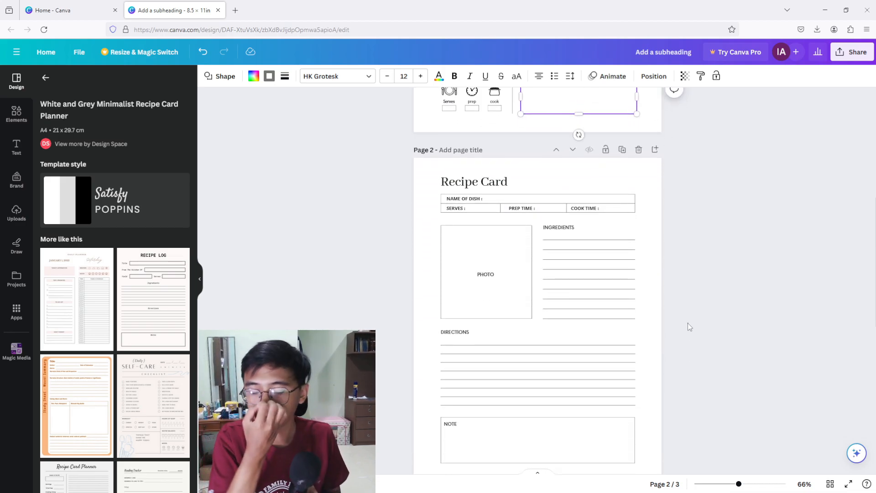
left_click(643, 317)
scroll(643, 317, "up", 1)
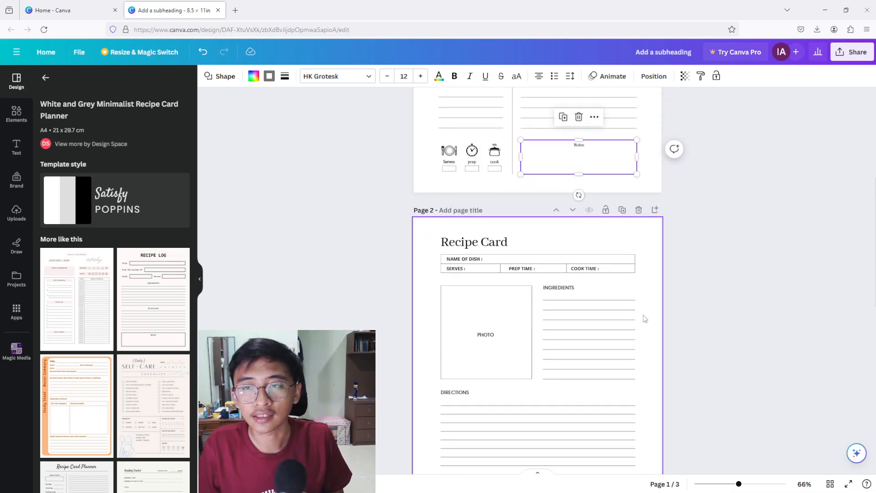
scroll(645, 318, "down", 3)
scroll(630, 330, "up", 1)
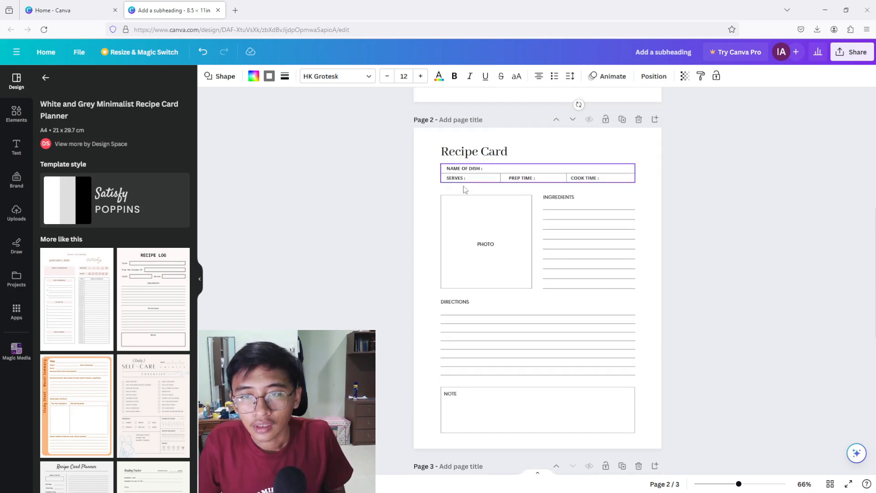
left_click(492, 234)
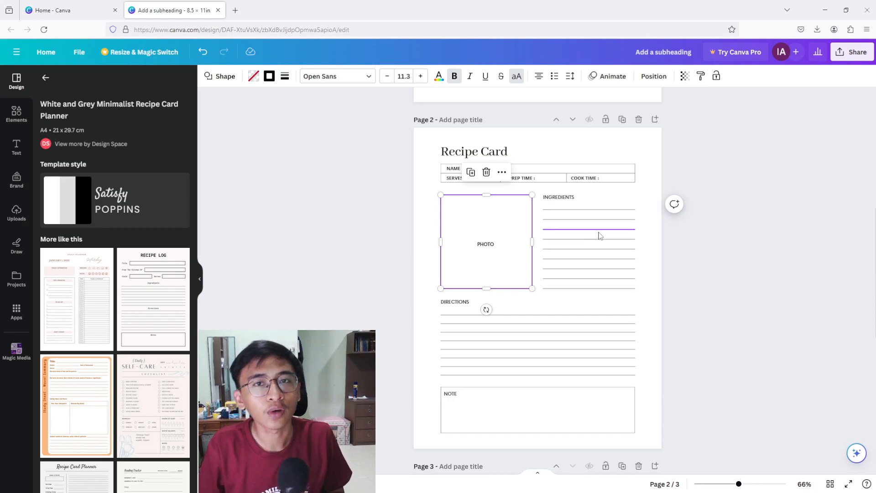
left_click(684, 248)
scroll(709, 248, "down", 5)
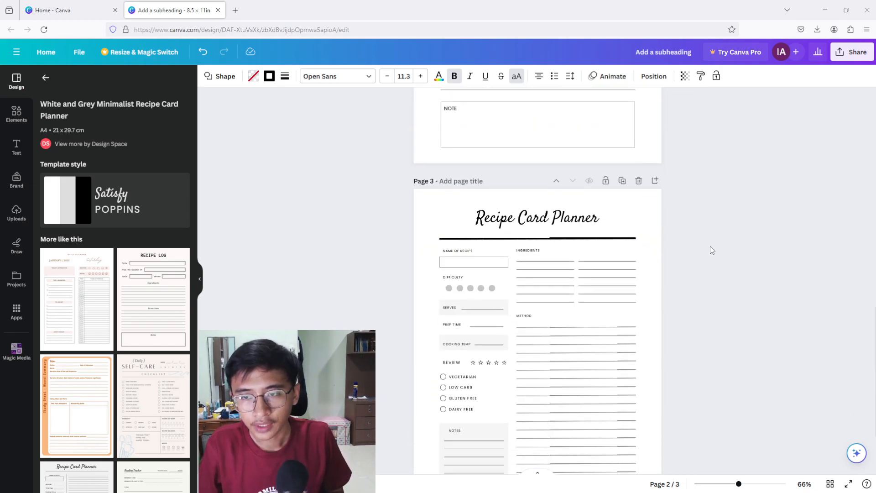
scroll(710, 245, "down", 2)
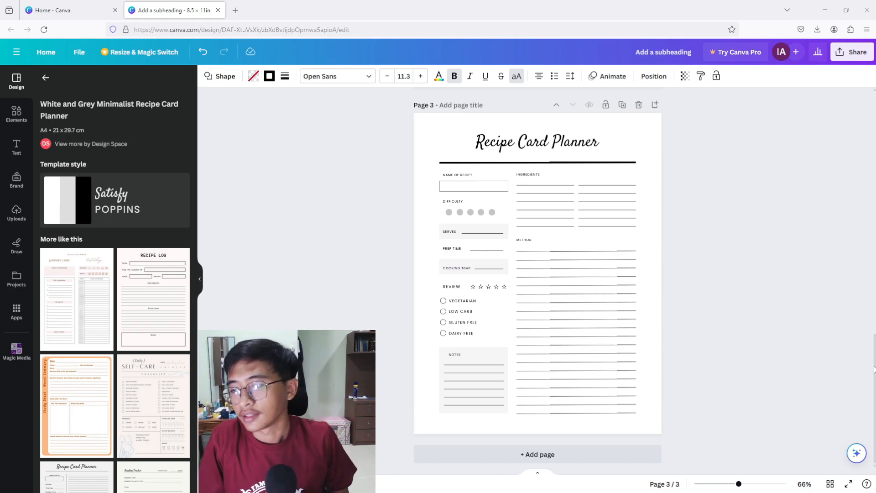
- Change the "RECIPE CARD" heading on page 1 to "RECIPE 1"
scroll(478, 320, "up", 15)
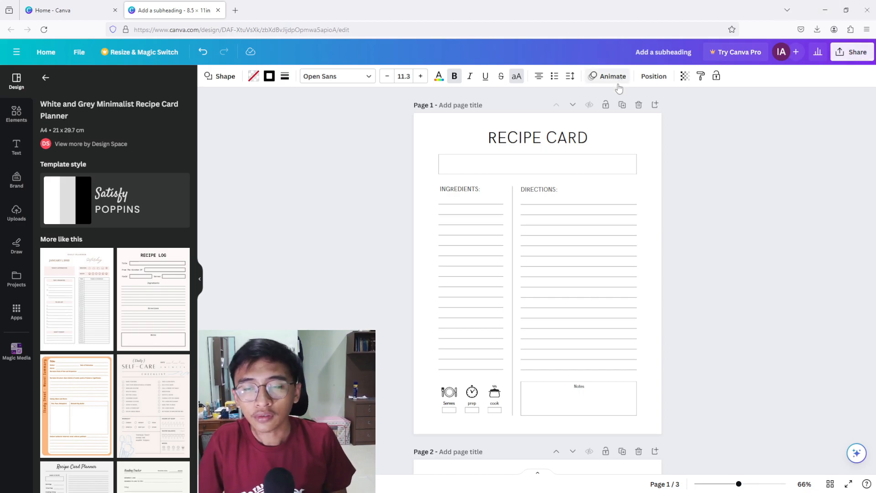
left_click(537, 140)
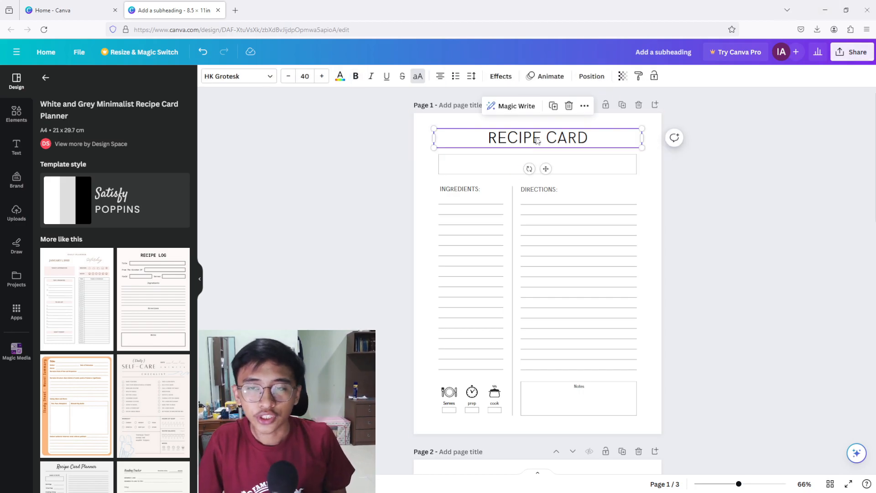
left_click(586, 143)
left_click(588, 141)
key("BackSpace")
key("BackSpace")
key("BackSpace")
key("BackSpace")
key("BackSpace")
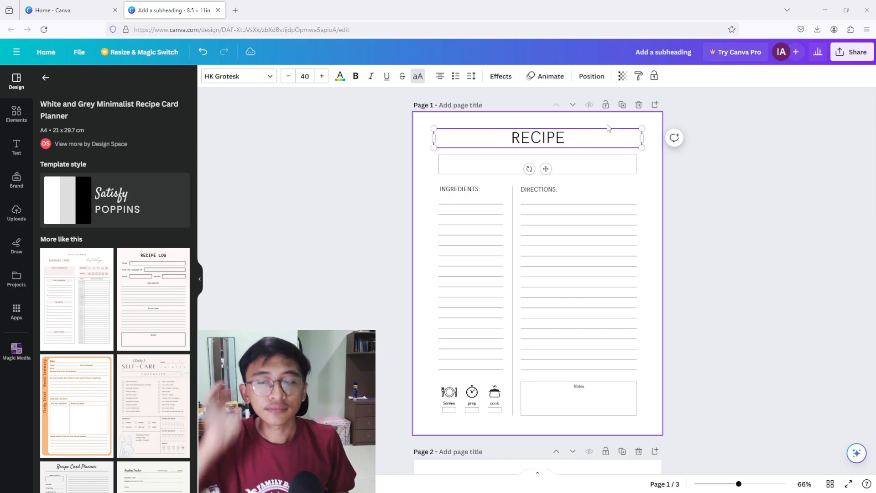
type("1")
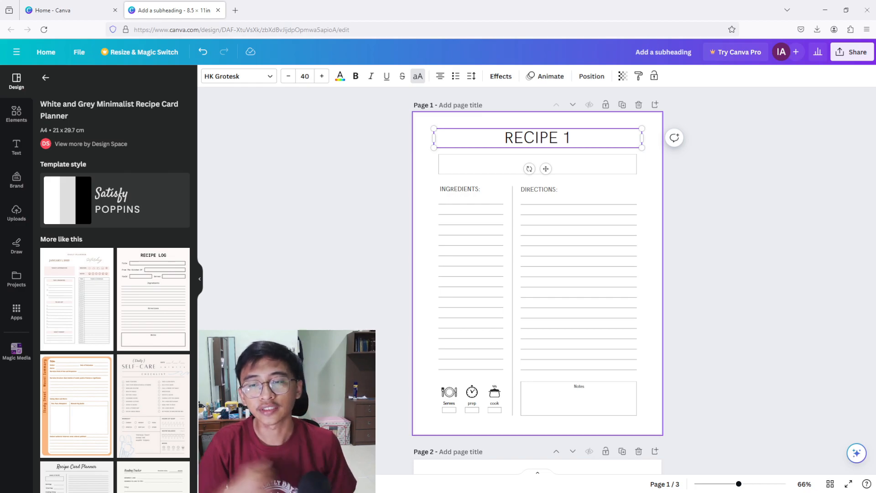
left_click(288, 159)
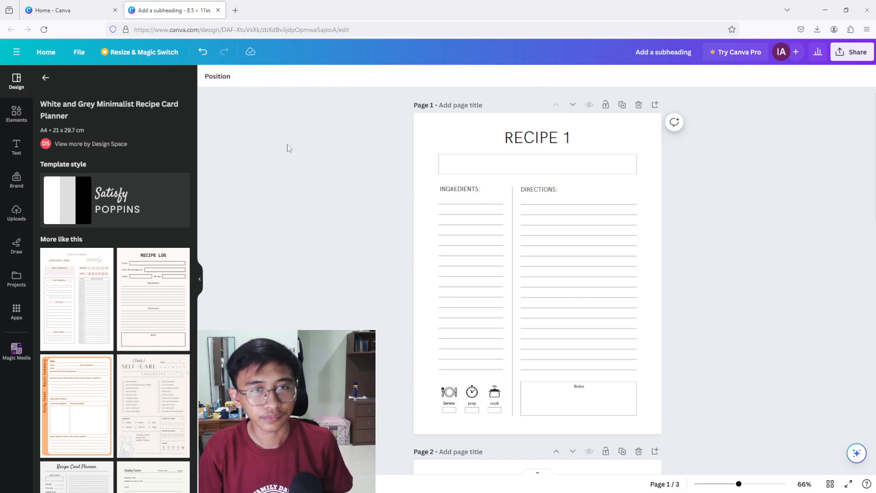
- Try several recently used script fonts on the "RECIPE 1" heading, including Angelina, and set it to Apricots
left_click(538, 138)
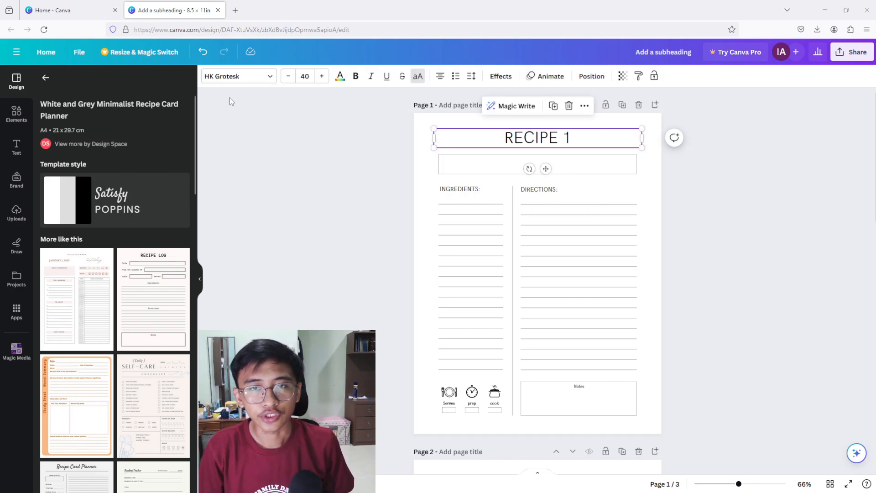
left_click(232, 78)
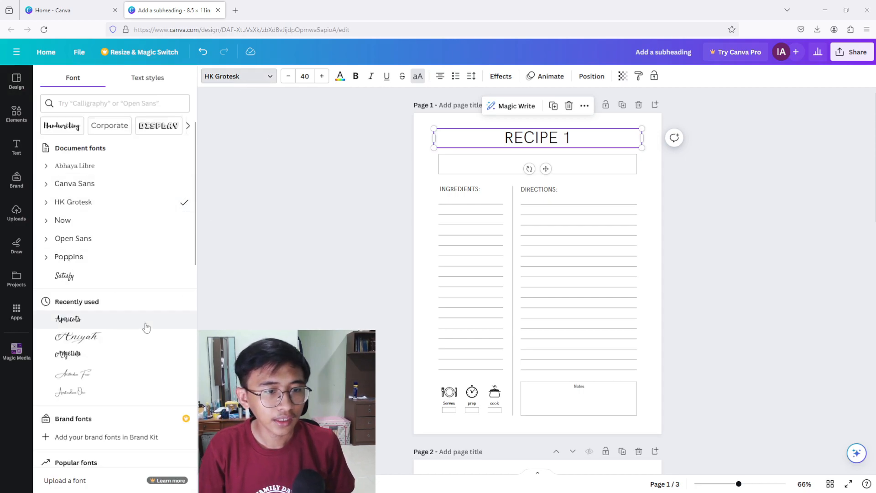
left_click(121, 326)
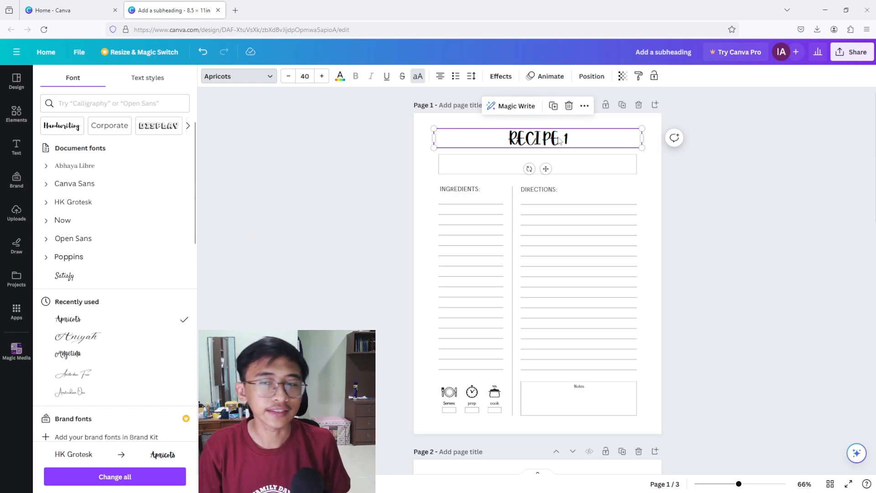
left_click(82, 355)
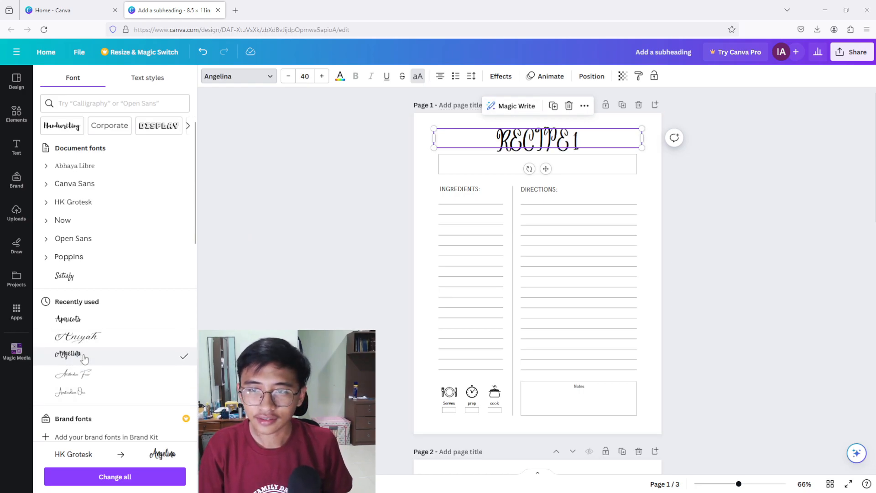
left_click(94, 393)
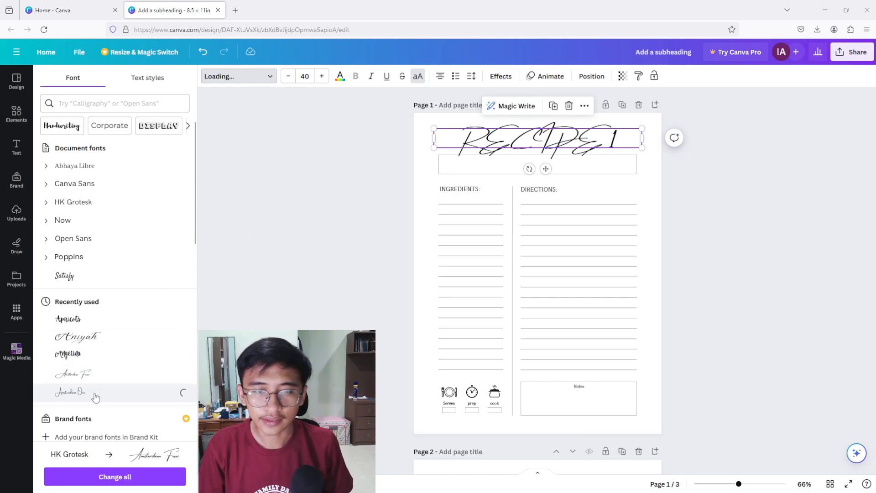
left_click(108, 319)
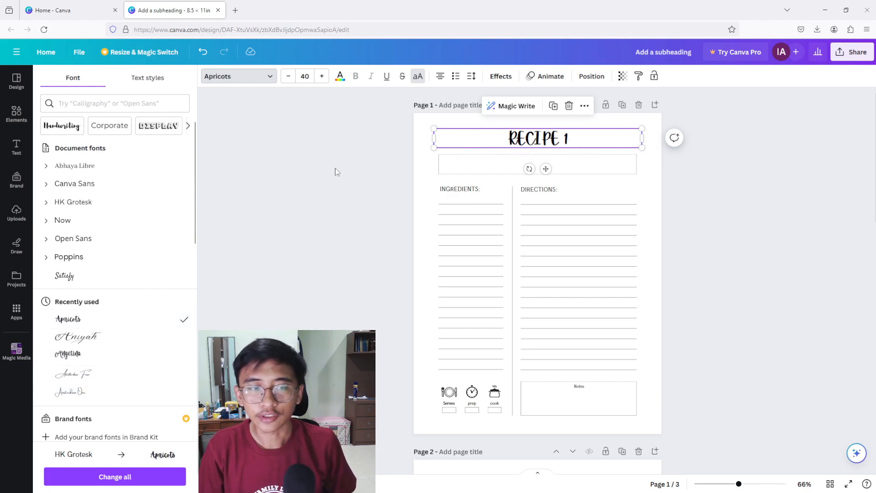
left_click(343, 163)
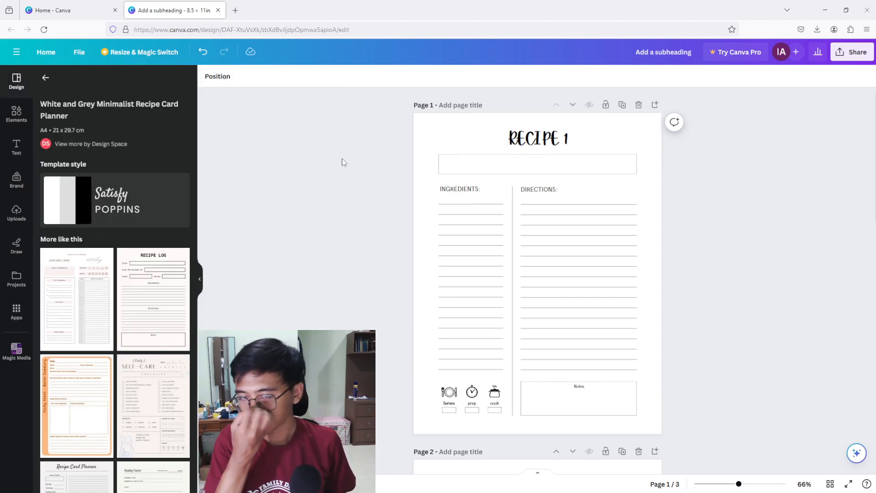
- Try adding a "NAME OF RECIPE" subheading near the empty box on page 1, and delete it again
left_click(548, 172)
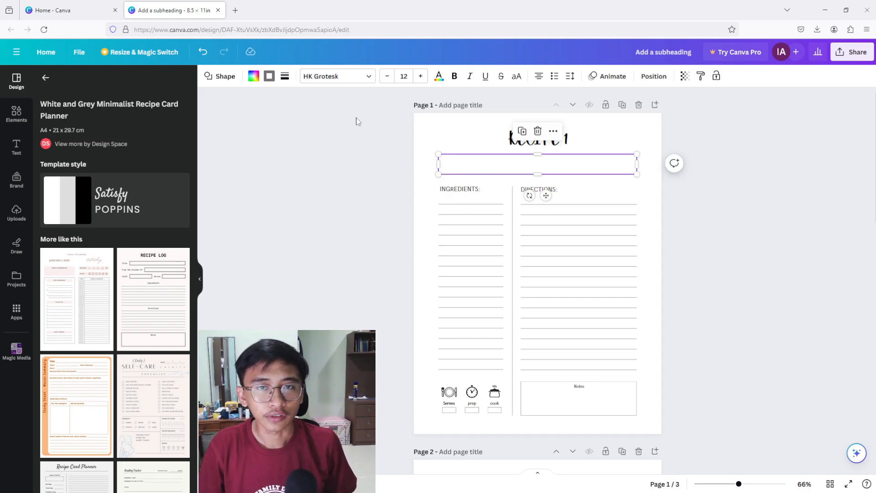
left_click(16, 147)
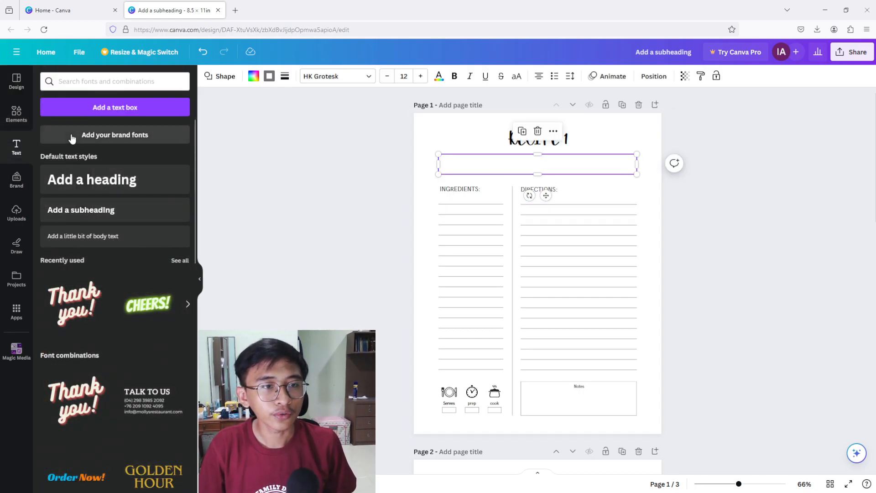
left_click(92, 209)
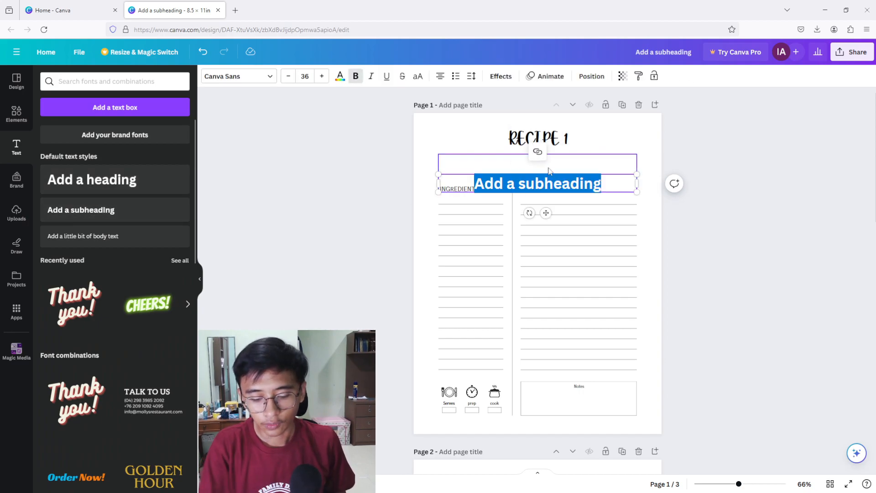
type("a")
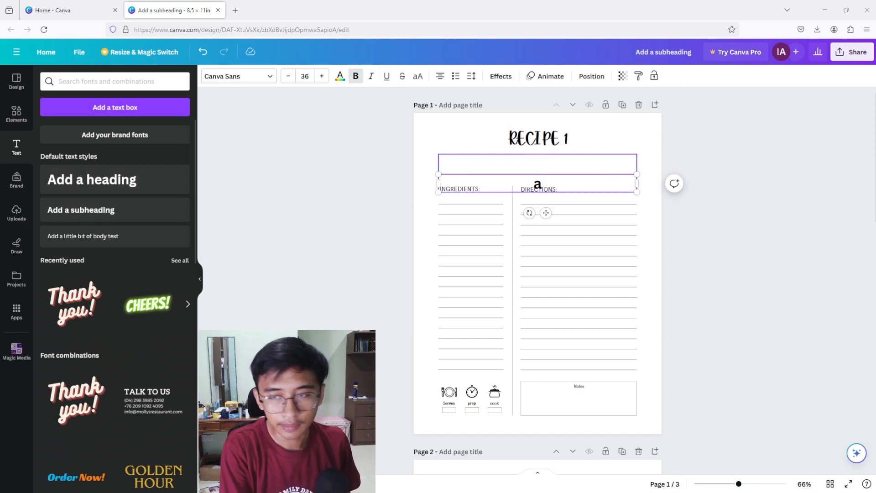
type("NA")
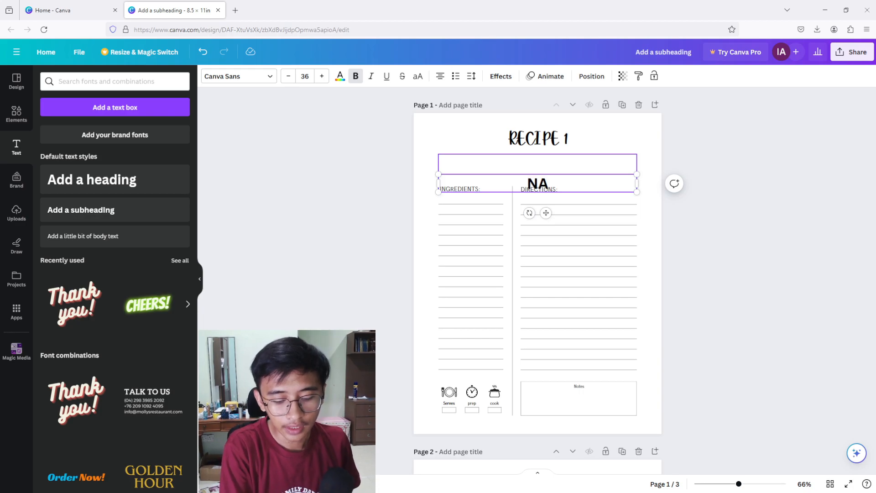
type("ME OF RECIPE")
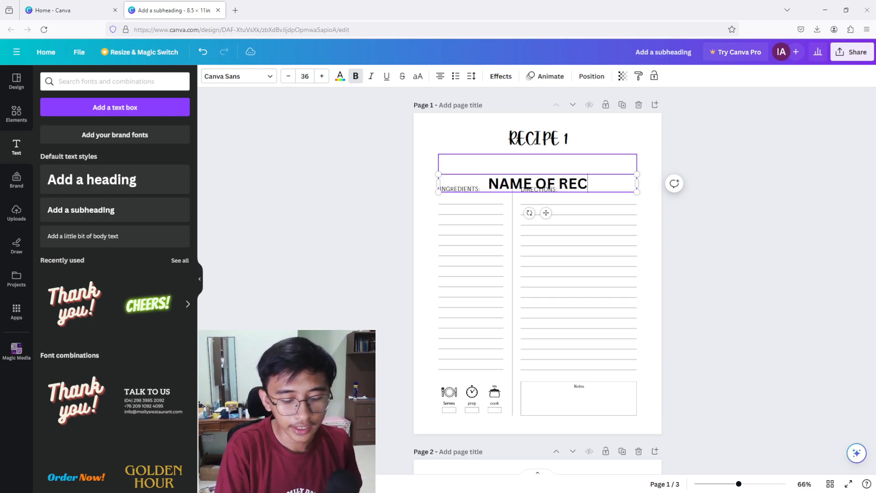
left_click(717, 195)
left_click(576, 185)
key("Delete")
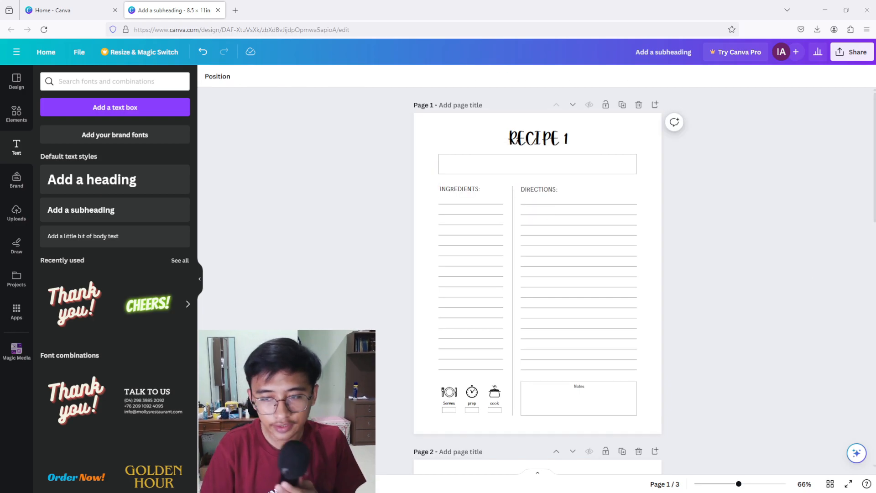
- Duplicate the "Notes" label on page 1 and place the copy inside the upper edge of the empty box below the heading
left_click(578, 386)
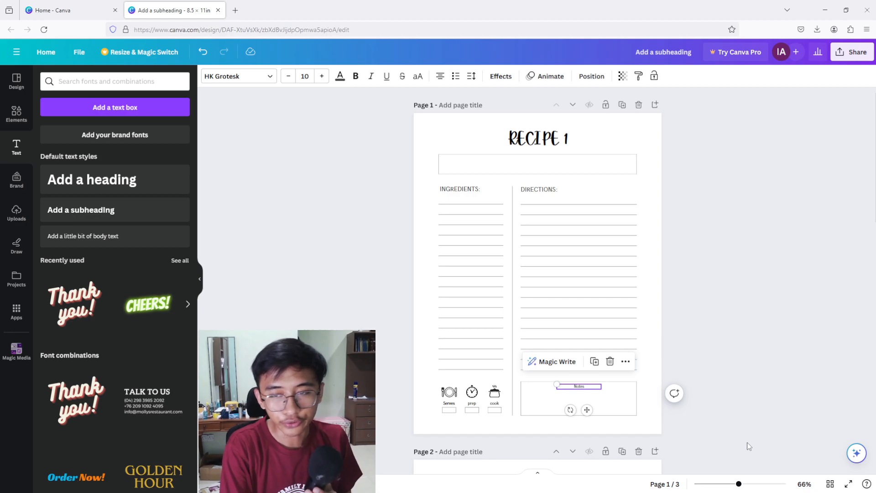
key("ctrl+d")
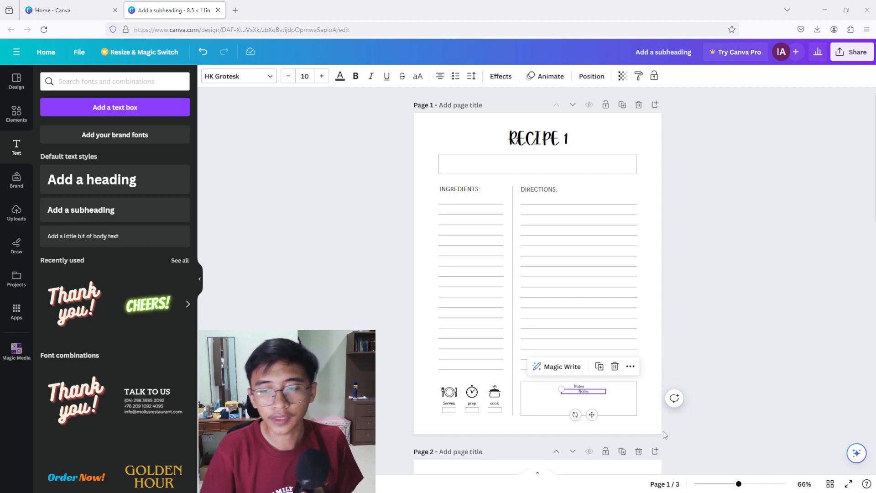
left_click_drag(592, 414, 542, 184)
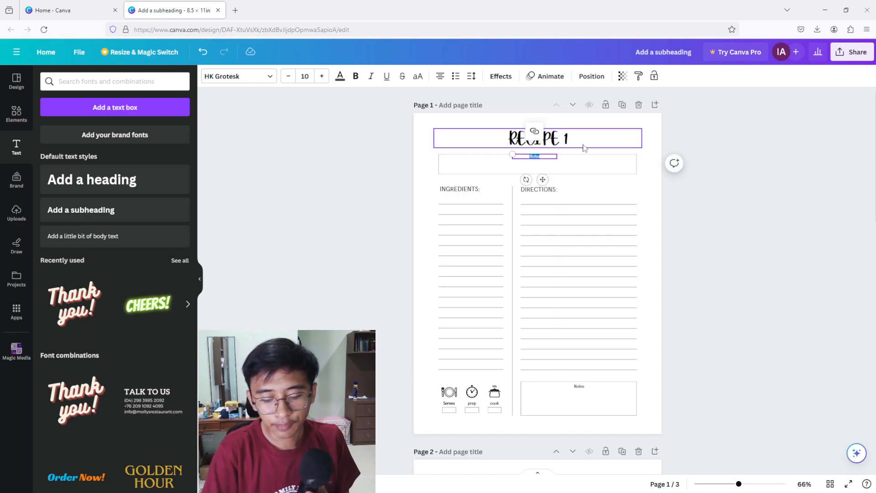
- Replace the copied label's text with "NAME OF RECIPE" and fine-tune its position in the box
type("NAME OF RECIPE")
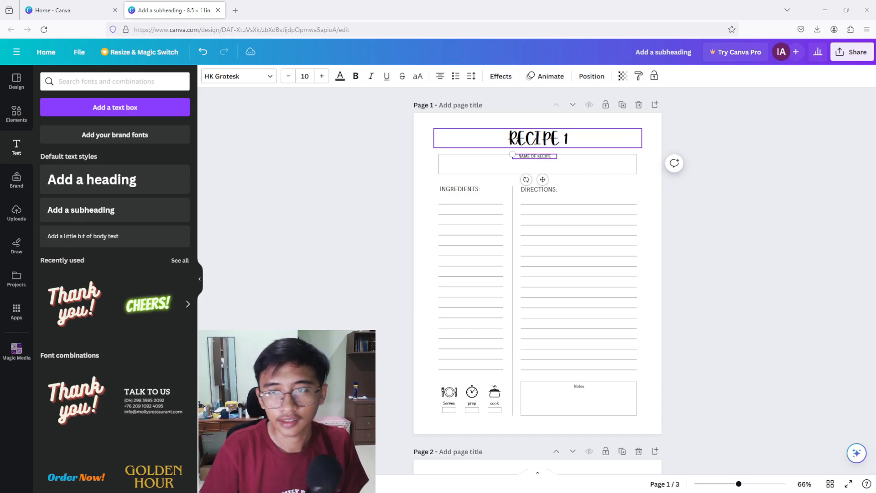
left_click(742, 162)
left_click(541, 156)
left_click_drag(543, 181, 543, 184)
left_click(721, 122)
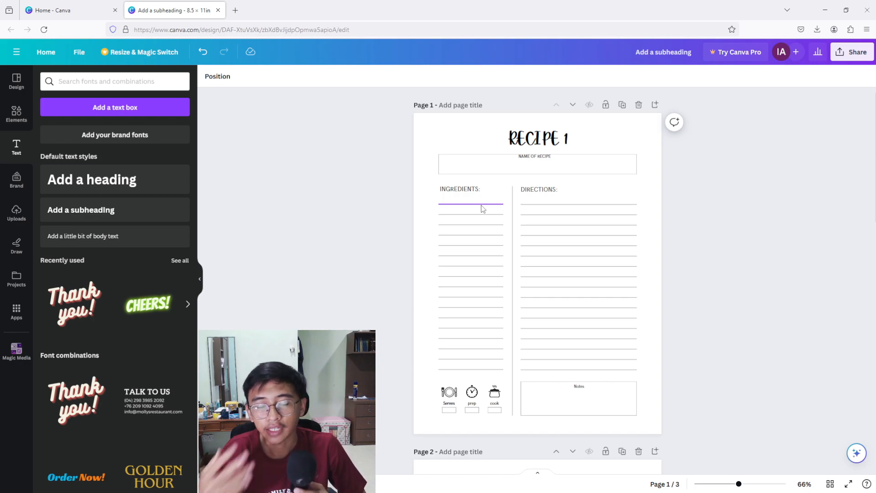
- Delete the lower ruled lines on page 1, keeping the first eight under "INGREDIENTS" and the first nine under "DIRECTIONS"
left_click(430, 297)
left_click_drag(431, 284, 510, 379)
key("Delete")
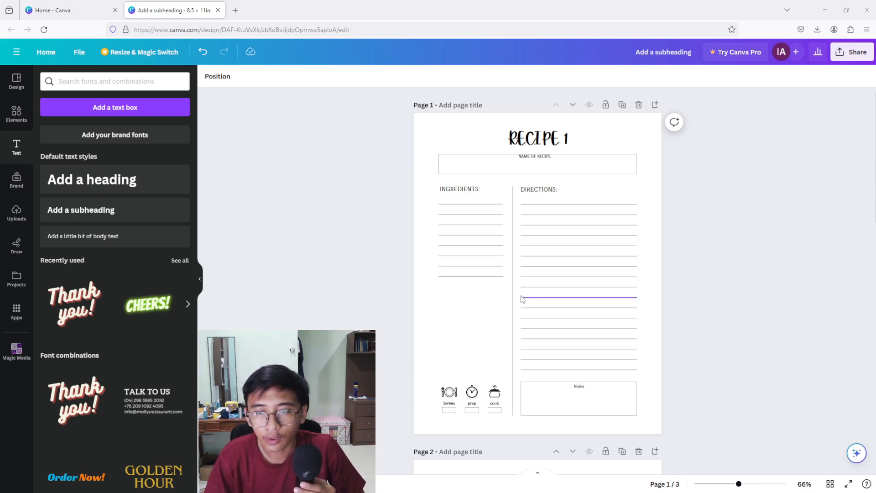
left_click_drag(520, 295, 669, 367)
key("Delete")
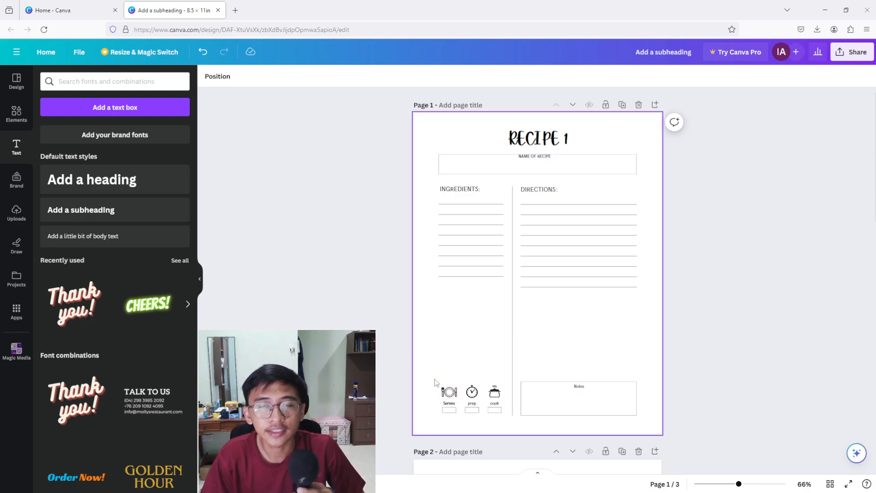
- Move the serves, prep and cook icons below the "DIRECTIONS" lines on page 1, and the Notes box with its label directly beneath them
left_click_drag(434, 378, 506, 426)
left_click_drag(450, 395, 558, 304)
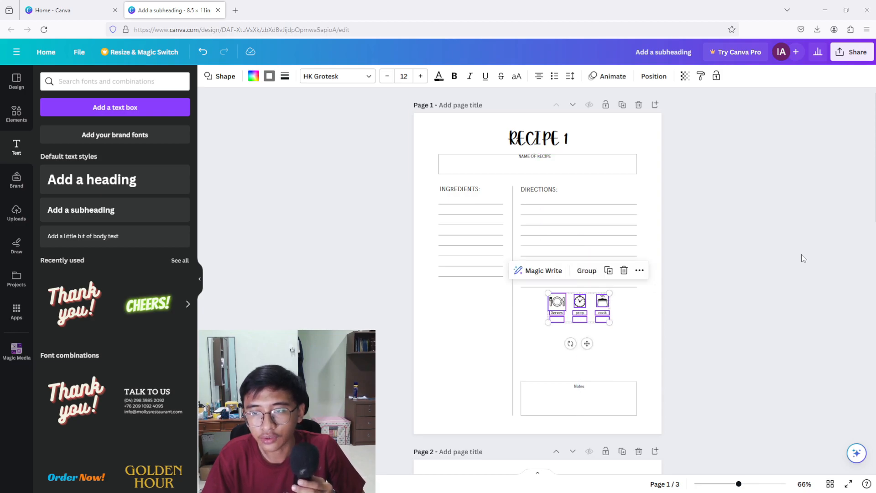
left_click(781, 276)
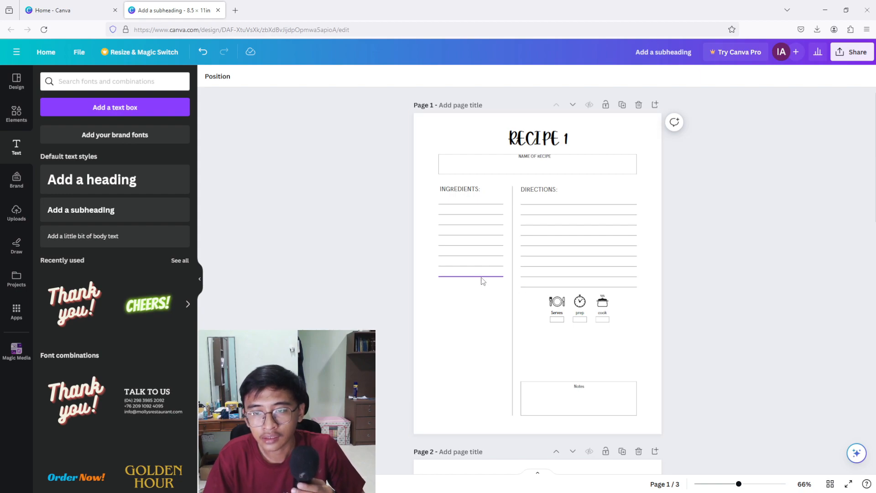
left_click(541, 391)
left_click_drag(535, 354, 611, 348)
left_click(687, 304)
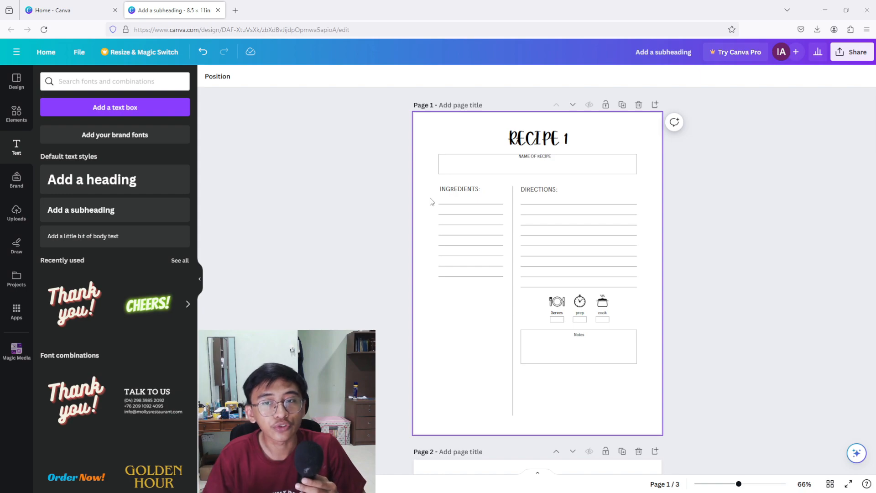
- Replace the ruled lines under "INGREDIENTS" with a narrower copy of the Notes box, stretched down to the level of the serves, prep and cook boxes
left_click_drag(431, 203, 502, 275)
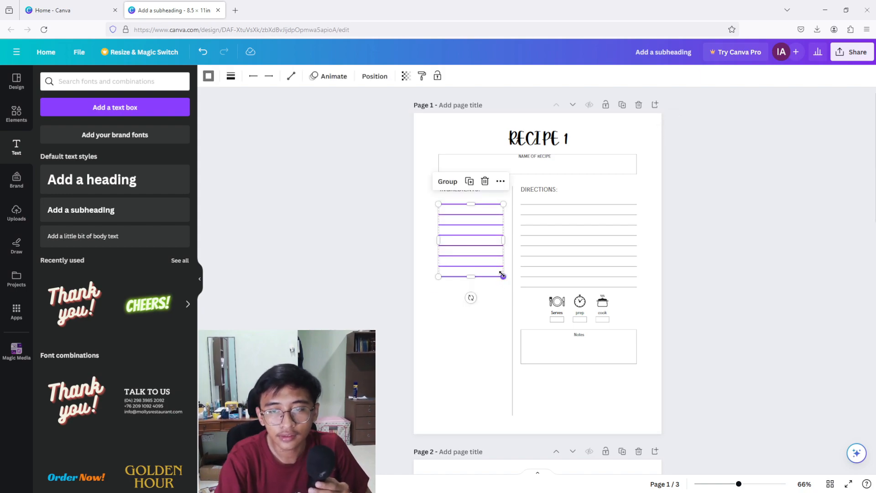
key("Delete")
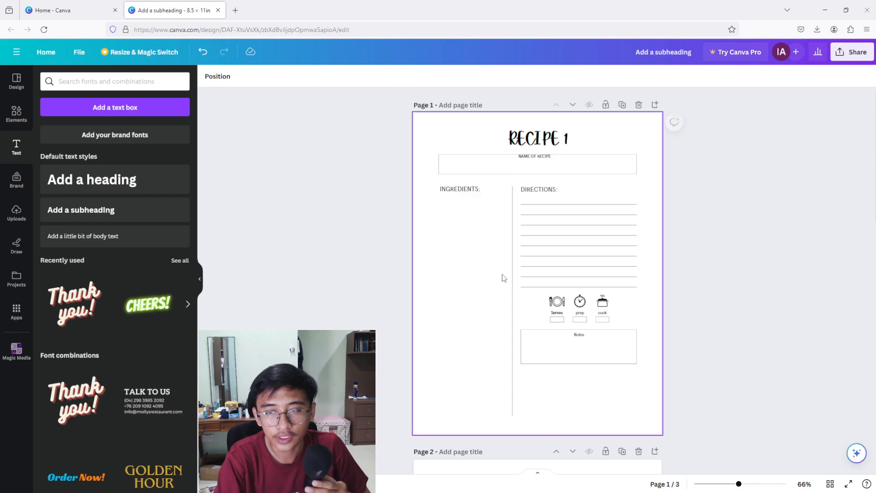
left_click(525, 339)
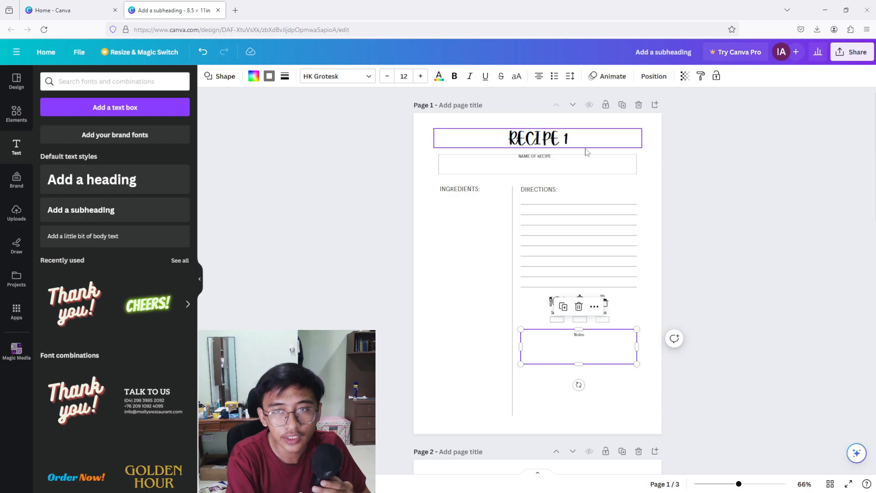
key("ctrl+d")
left_click_drag(601, 367, 504, 224)
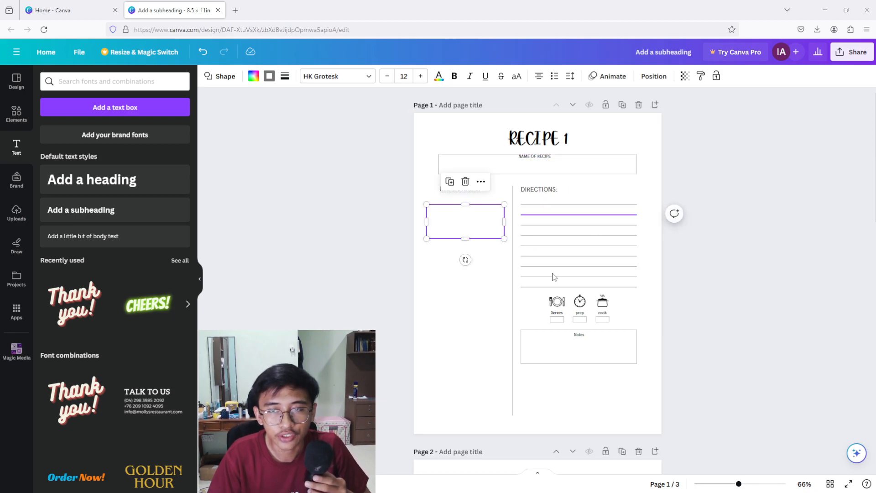
left_click_drag(462, 239, 465, 322)
left_click(786, 226)
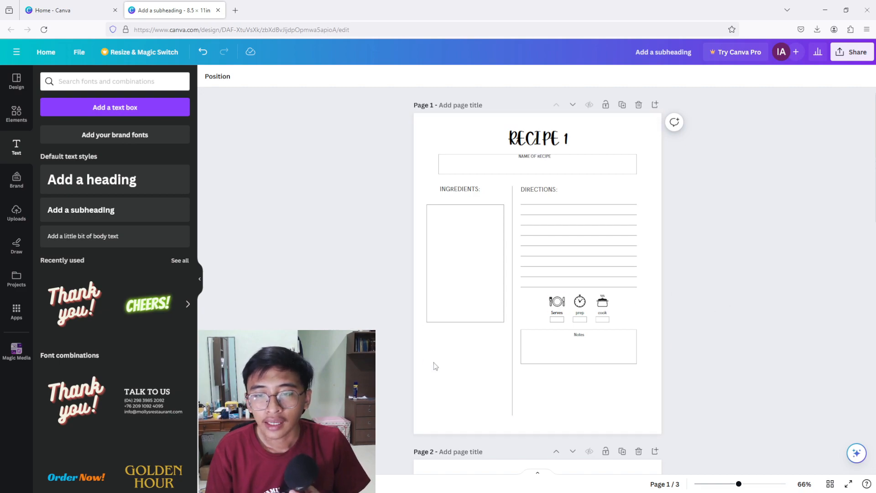
- Search the graphics for "SPATULA" and add the black outline slotted spatula to page 1
left_click(478, 351)
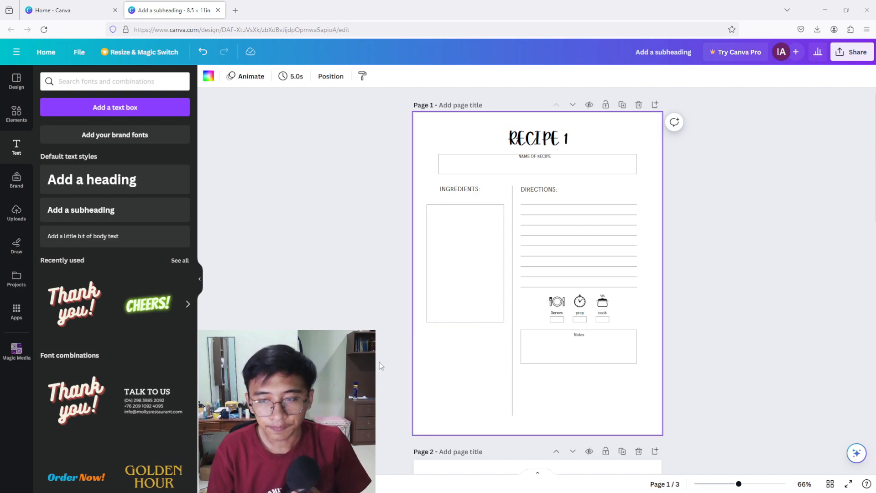
left_click(16, 113)
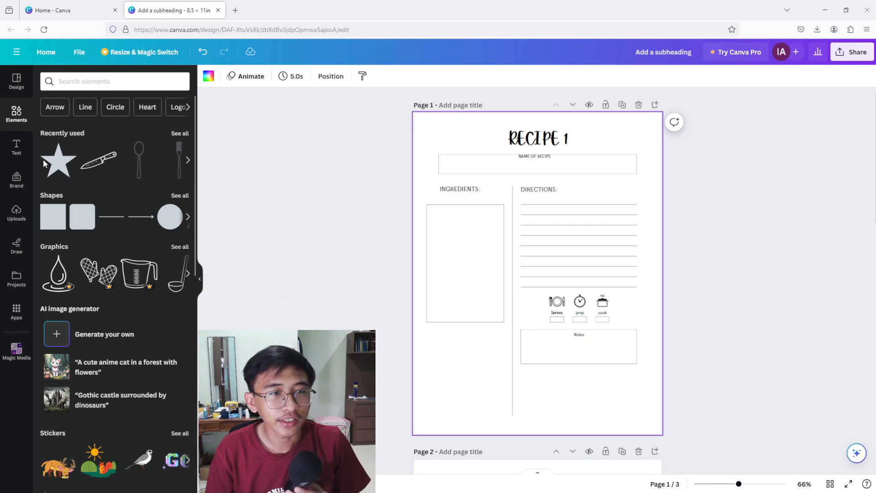
left_click(114, 81)
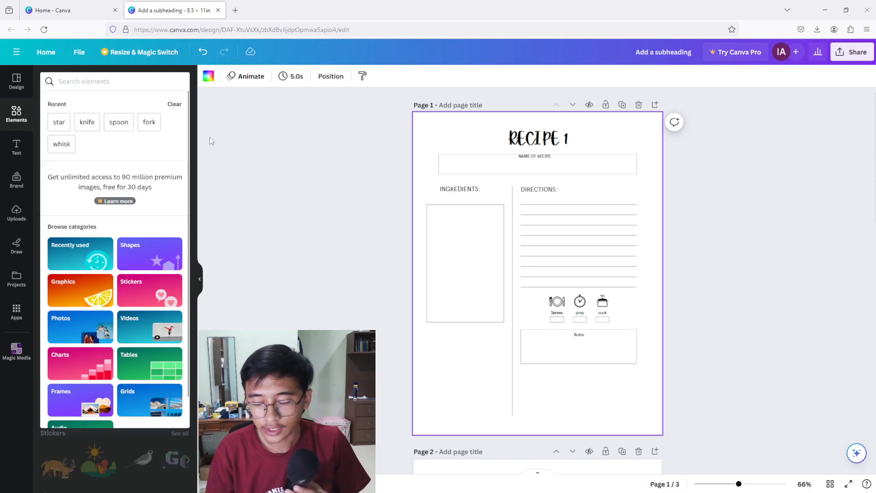
type("S")
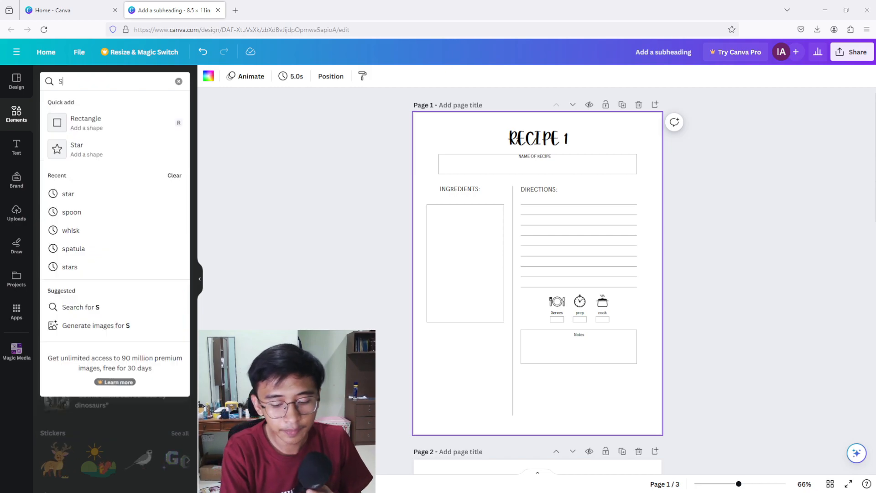
type("PATULA")
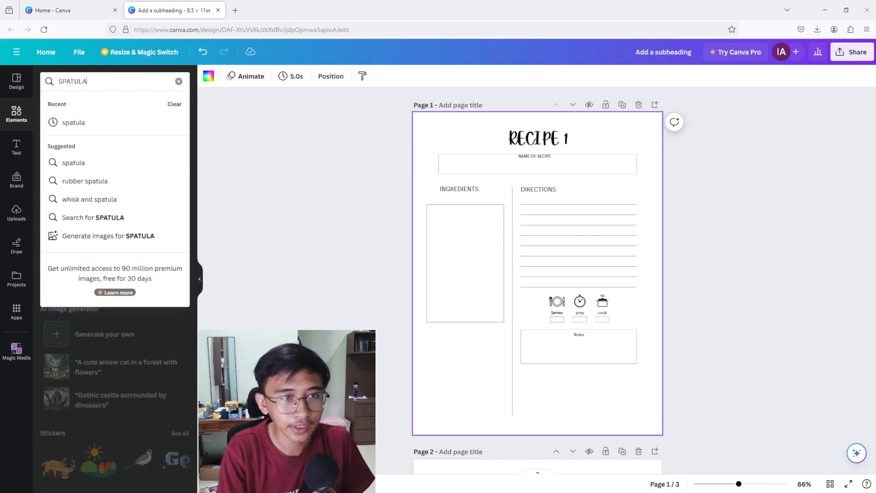
key("Return")
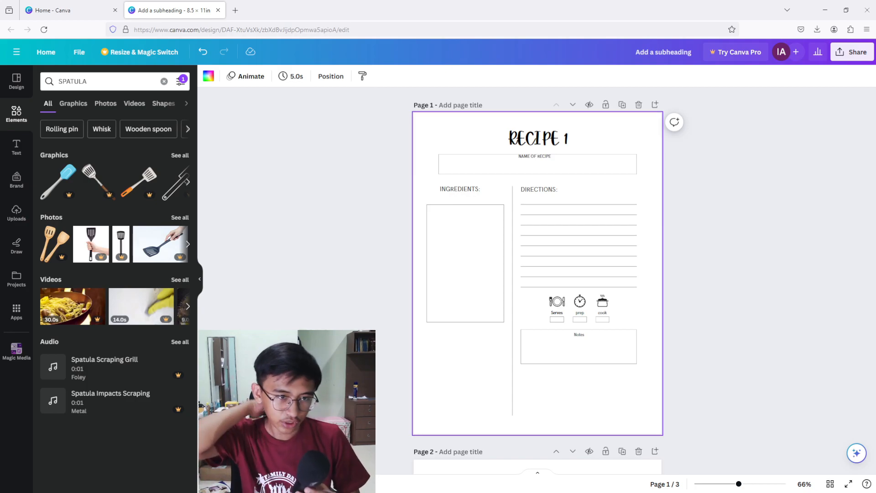
left_click(180, 156)
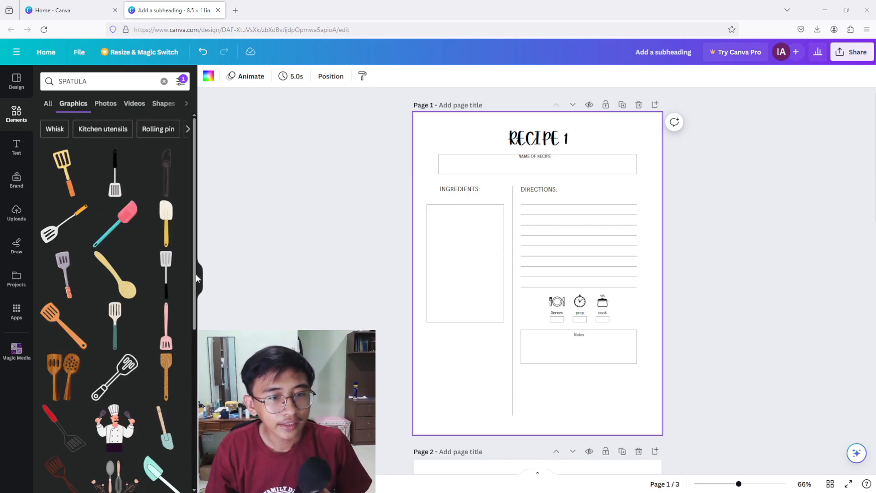
left_click_drag(194, 283, 190, 352)
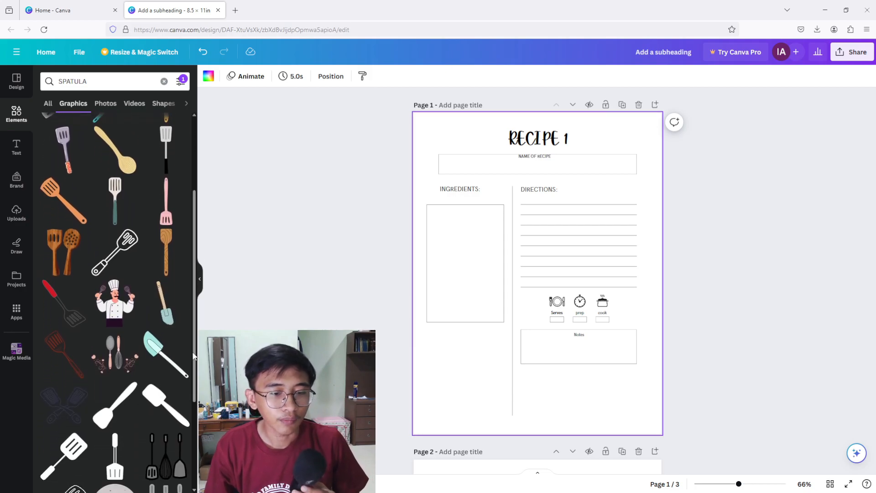
left_click(122, 252)
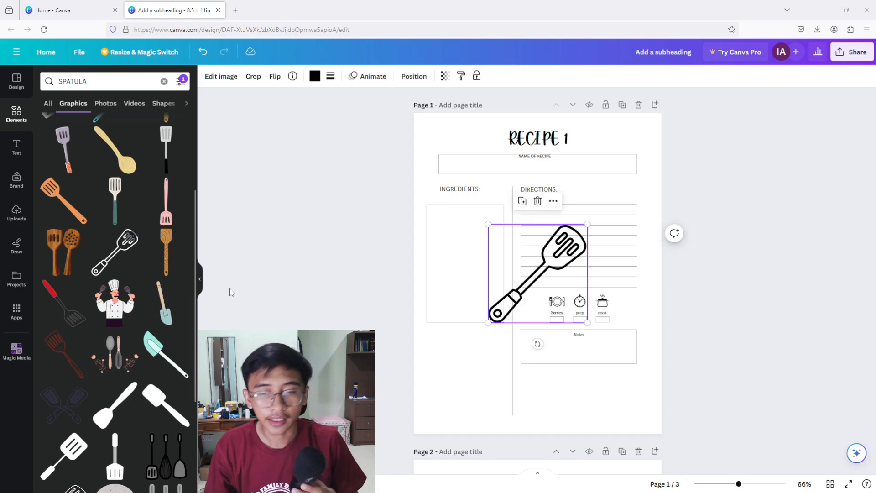
- Rotate the spatula upright, shrink it and place it in page 1's lower-left corner with its handle running off the page
left_click_drag(537, 344, 586, 320)
left_click_drag(547, 283, 471, 408)
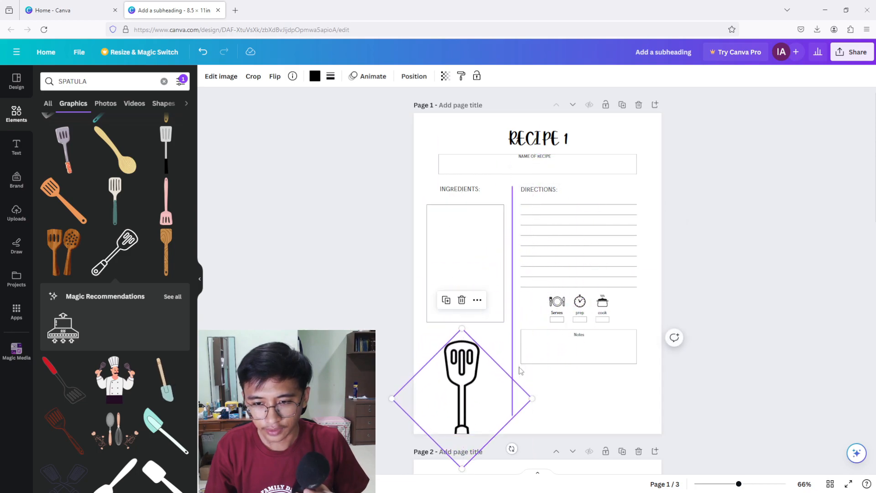
left_click_drag(532, 400, 439, 424)
left_click(393, 406)
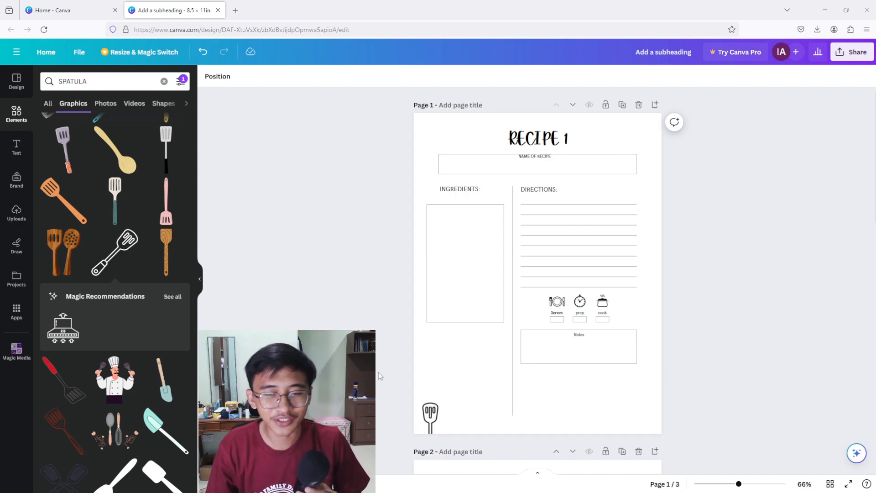
- Shorten the vertical divider line on page 1 so it ends just below the level of the Notes box
left_click(513, 400)
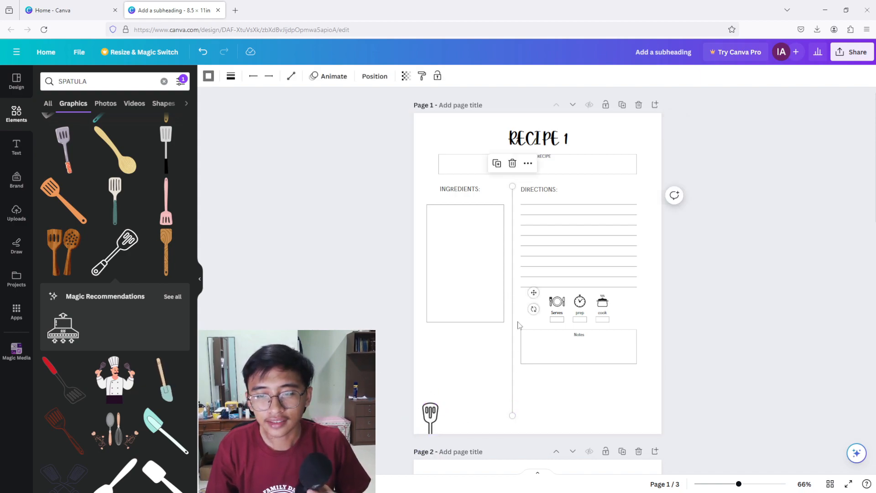
left_click_drag(512, 416, 510, 372)
left_click(718, 325)
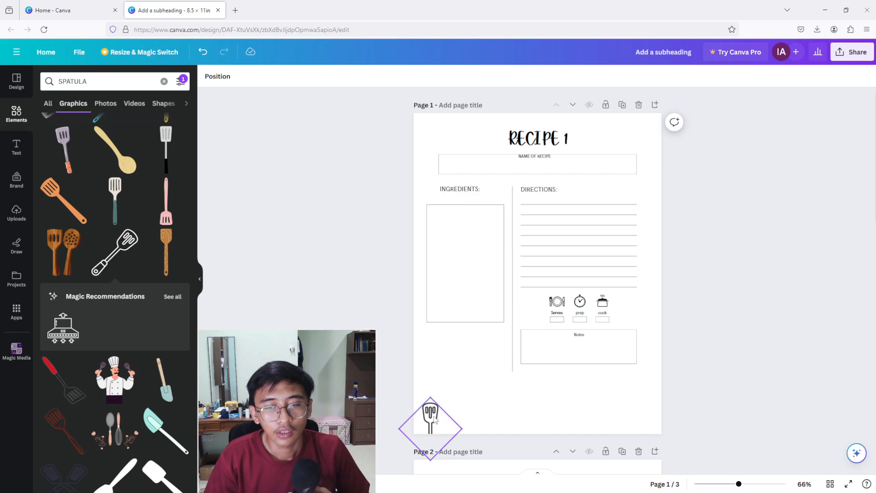
- Search the graphics for "whisk", add the grey whisk with the light blue handle, and place it below the ingredients box on page 1
left_click(115, 81)
type("whisk")
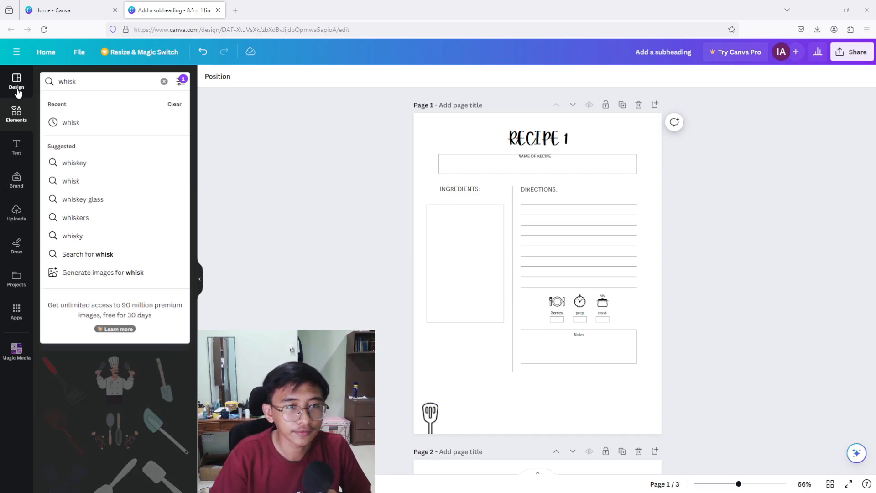
left_click(97, 124)
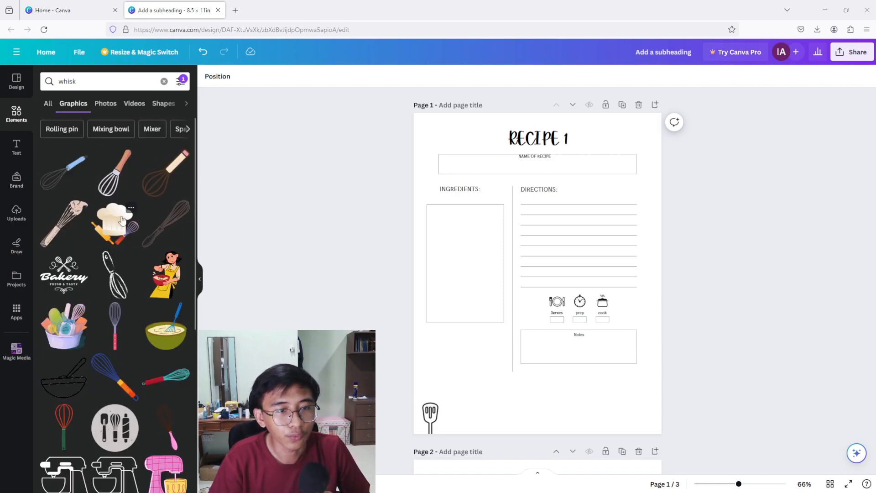
scroll(149, 232, "down", 2)
scroll(149, 233, "down", 5)
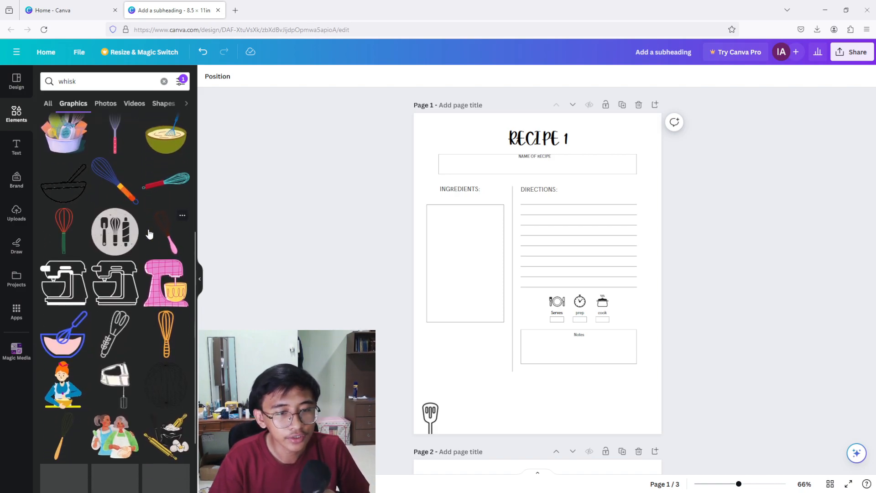
scroll(149, 232, "down", 4)
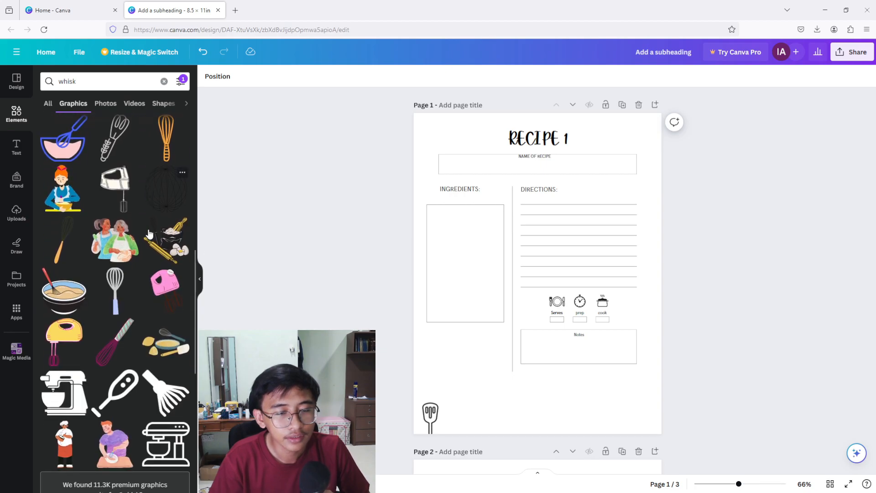
scroll(149, 234, "down", 2)
scroll(149, 234, "down", 6)
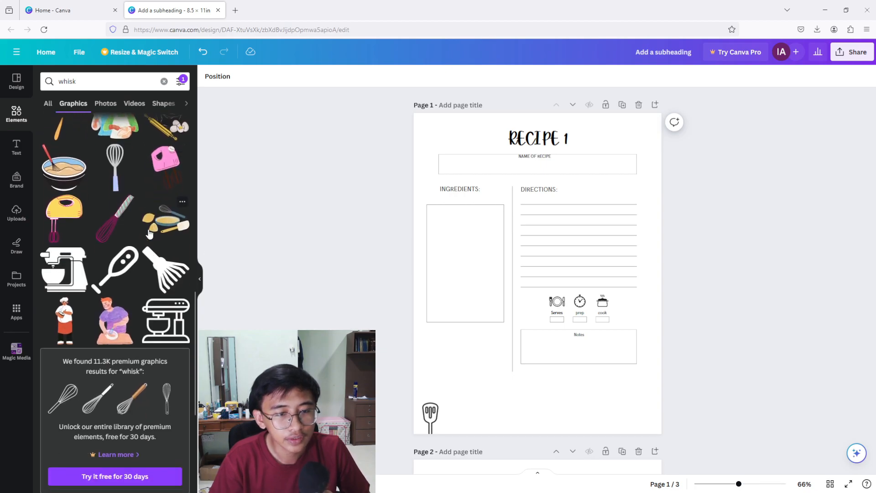
scroll(149, 232, "down", 5)
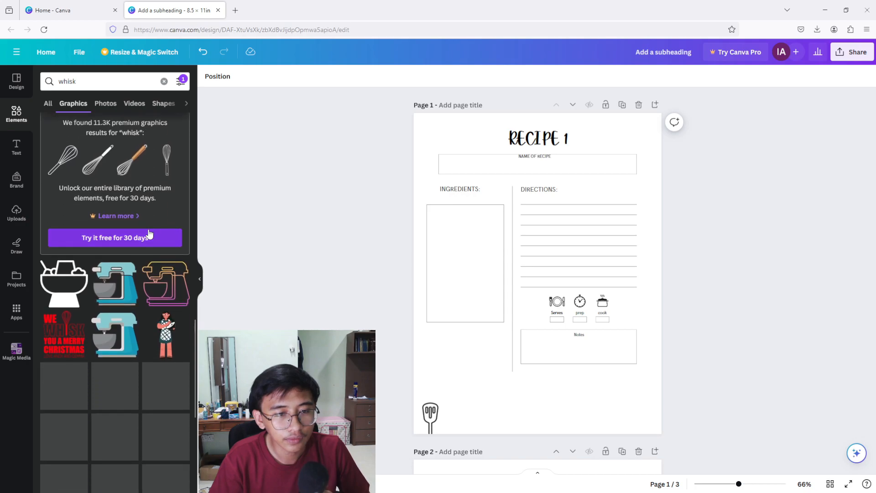
scroll(149, 233, "down", 4)
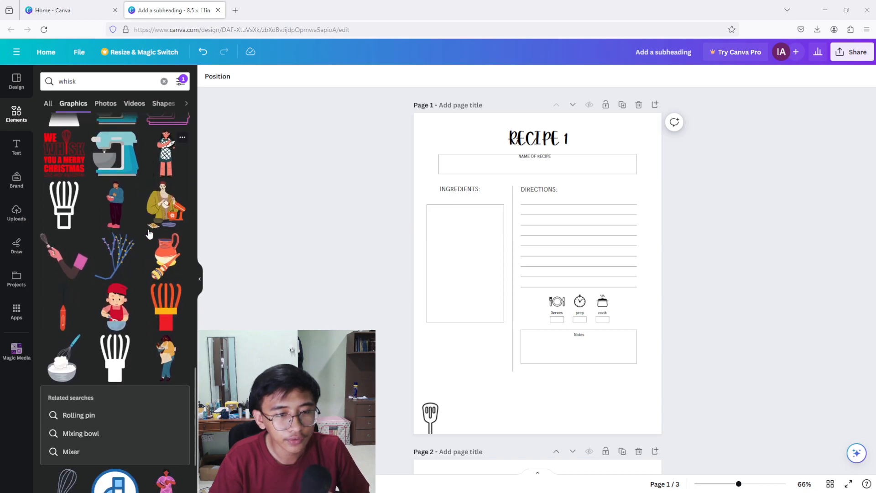
scroll(130, 248, "up", 10)
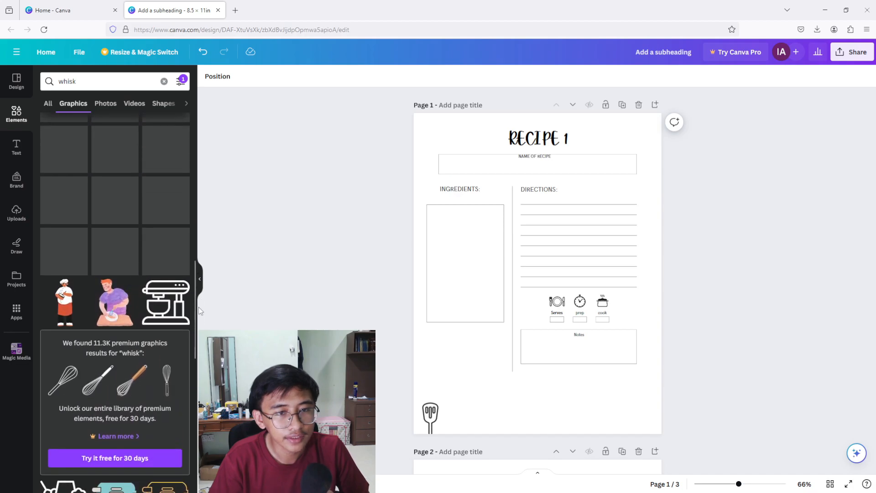
scroll(197, 338, "up", 3)
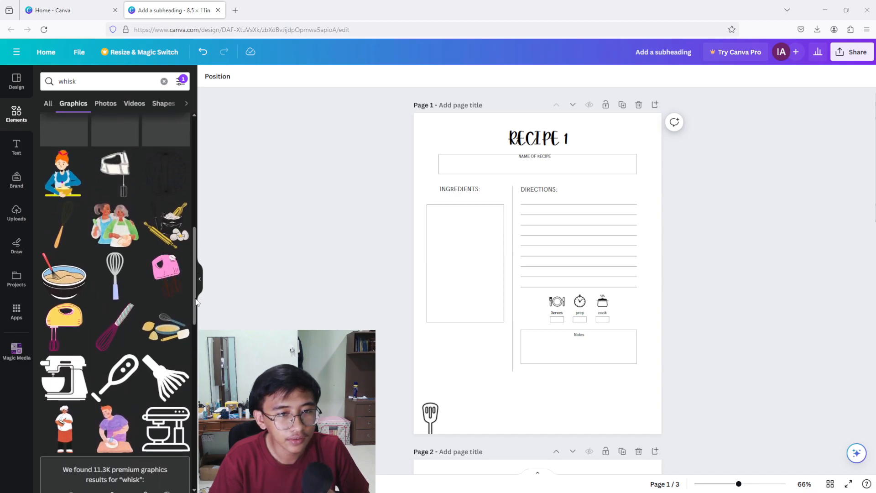
left_click(118, 303)
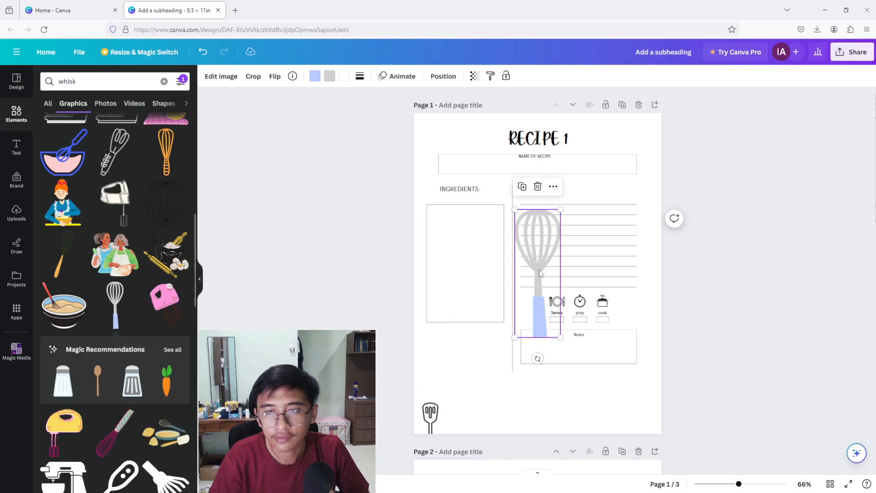
left_click_drag(539, 324, 476, 372)
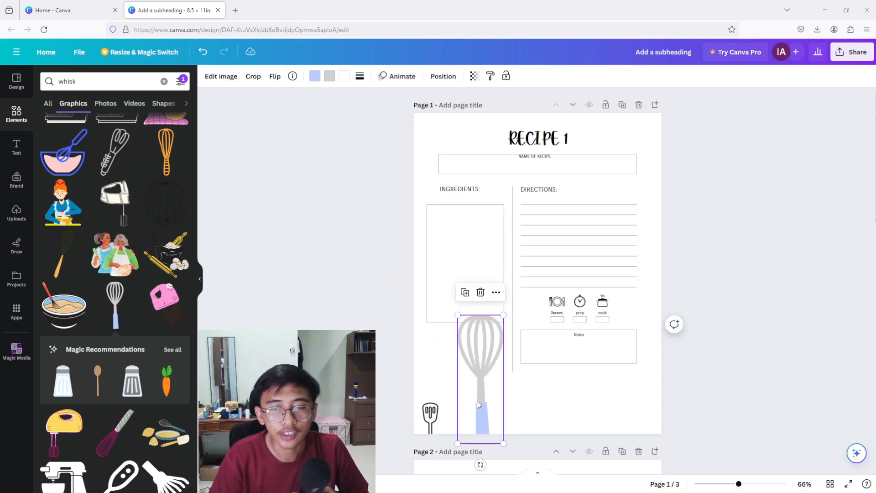
- Recolor both the light blue handle and the grey wires of the whisk to black (#000000)
left_click(315, 77)
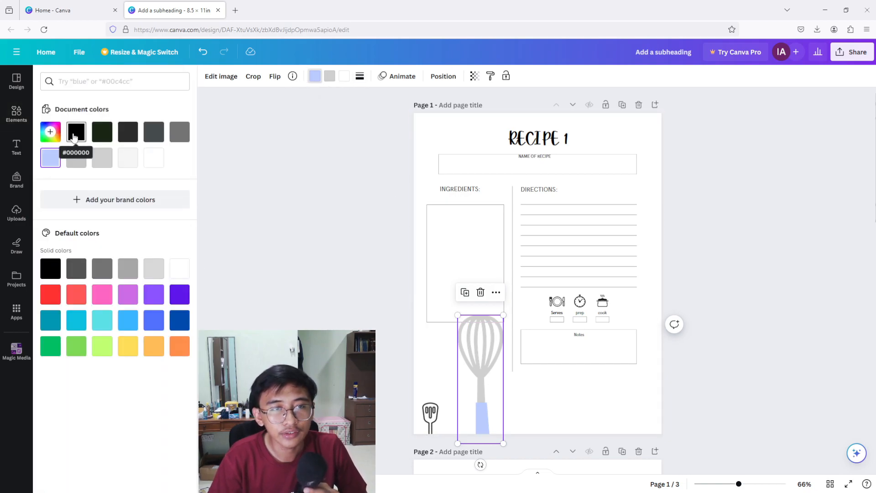
left_click(74, 134)
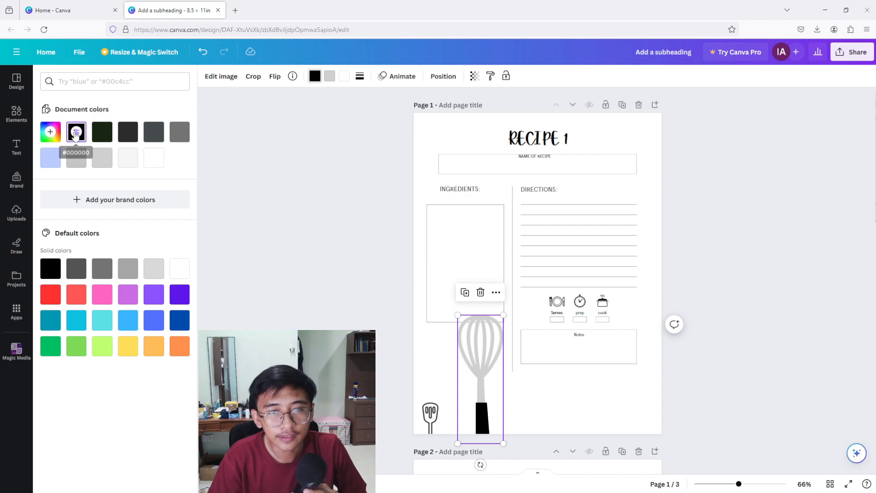
left_click(329, 77)
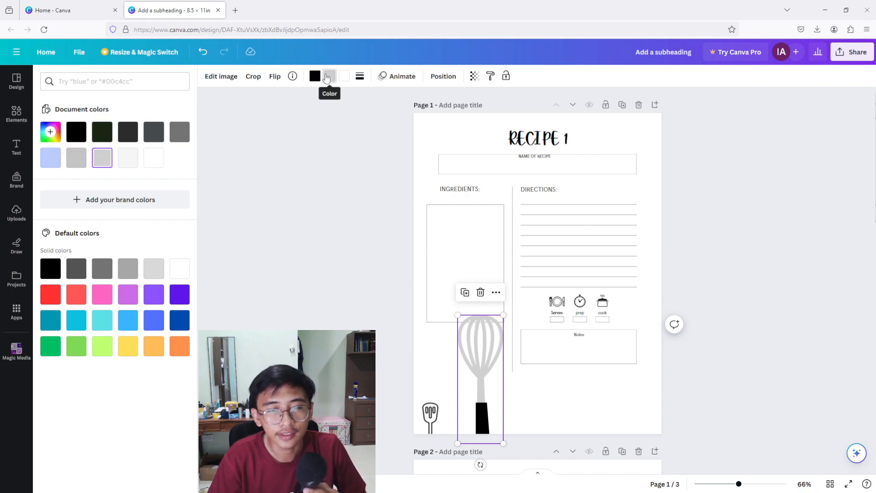
left_click(75, 136)
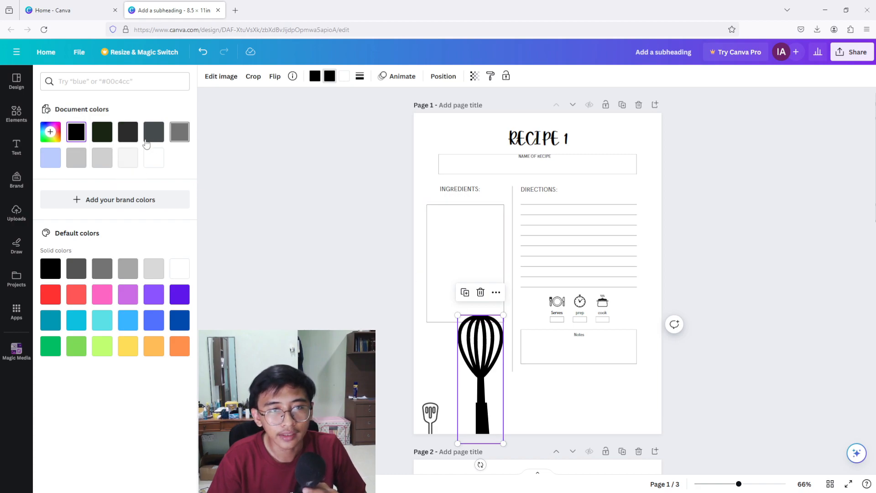
- Try the document's grey shades on the whisk's wires and set them back to black
left_click(103, 159)
left_click(77, 165)
left_click(178, 133)
left_click(154, 132)
left_click(127, 132)
left_click(68, 135)
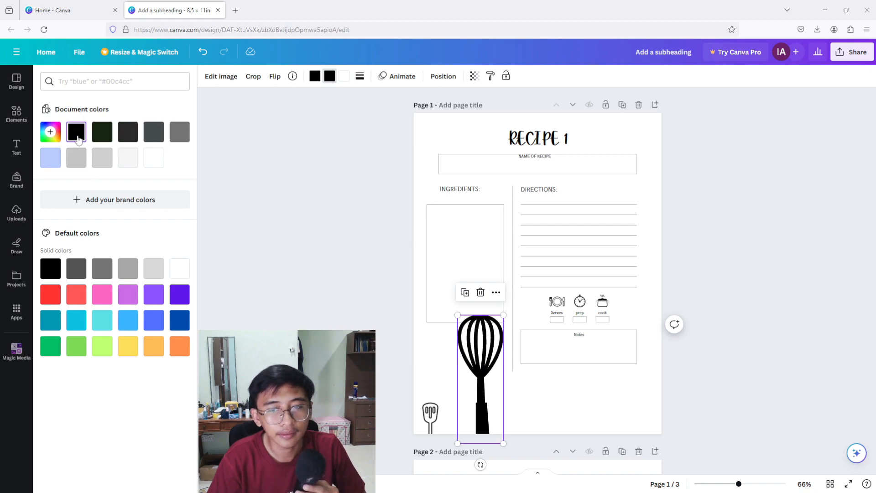
- Shrink the black whisk and place it beside the spatula with its handle running off page 1's bottom edge
left_click_drag(486, 400, 480, 417)
left_click_drag(497, 333, 450, 420)
left_click(385, 390)
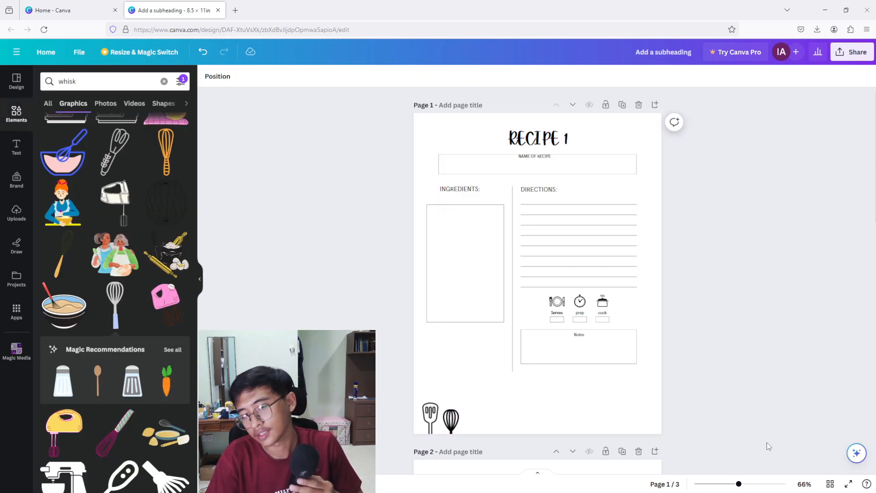
- Search the graphics for "fork", add the thin outline fork, and place it small beside the whisk with its handle running off the page
left_click_drag(80, 81, 2, 84)
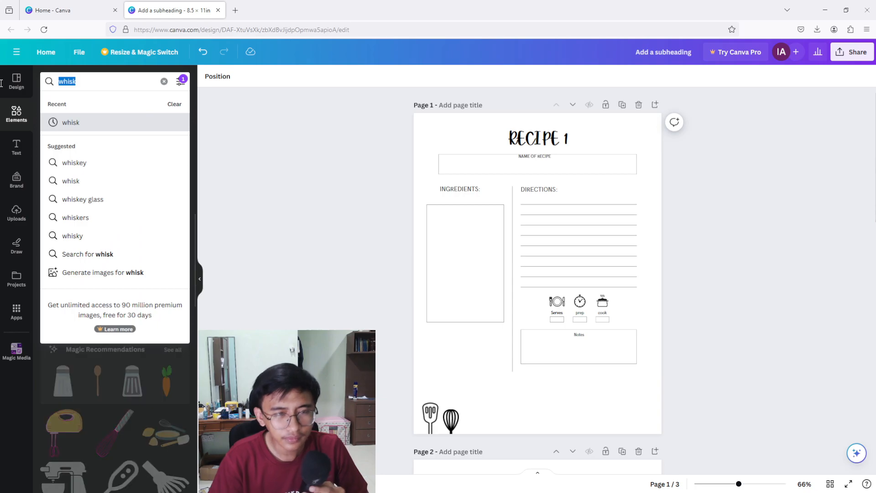
type("fork")
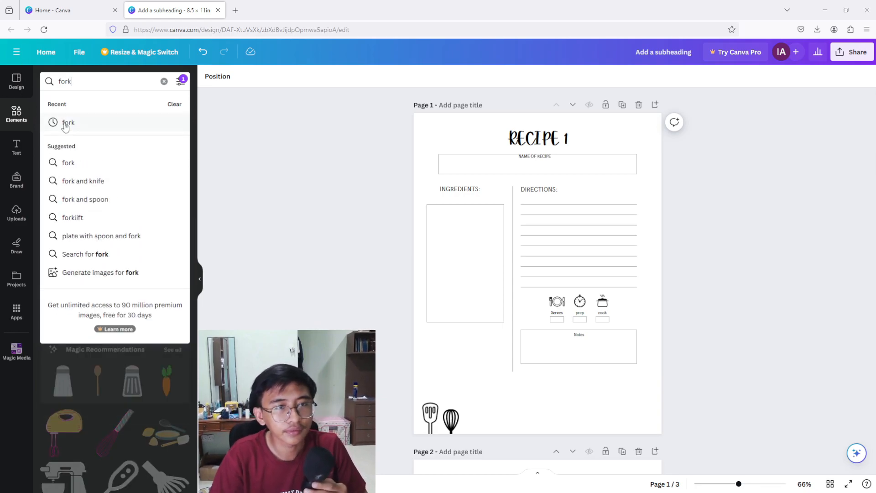
left_click(66, 122)
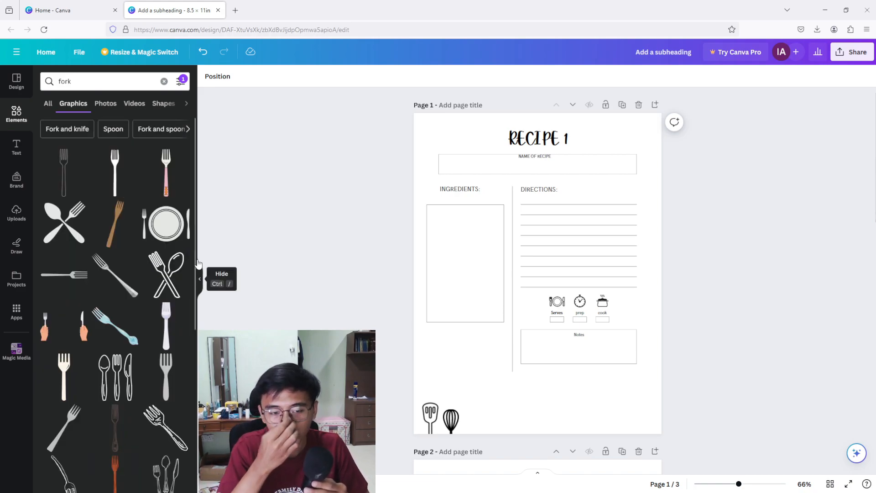
left_click(70, 172)
left_click_drag(538, 256, 473, 428)
left_click_drag(485, 382, 469, 418)
left_click(500, 389)
left_click(466, 422)
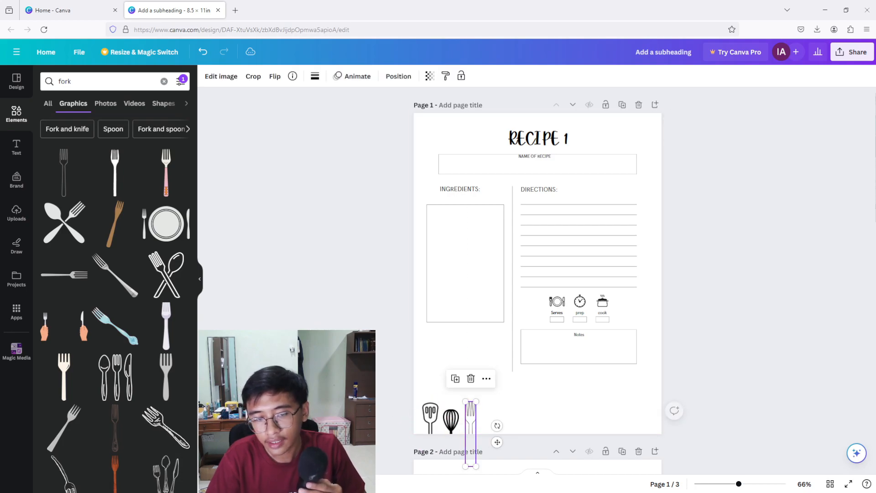
- Add the thin outline spoon from the fork results, shrink it and place it beside the fork at page 1's bottom edge
scroll(166, 392, "down", 3)
scroll(167, 392, "down", 5)
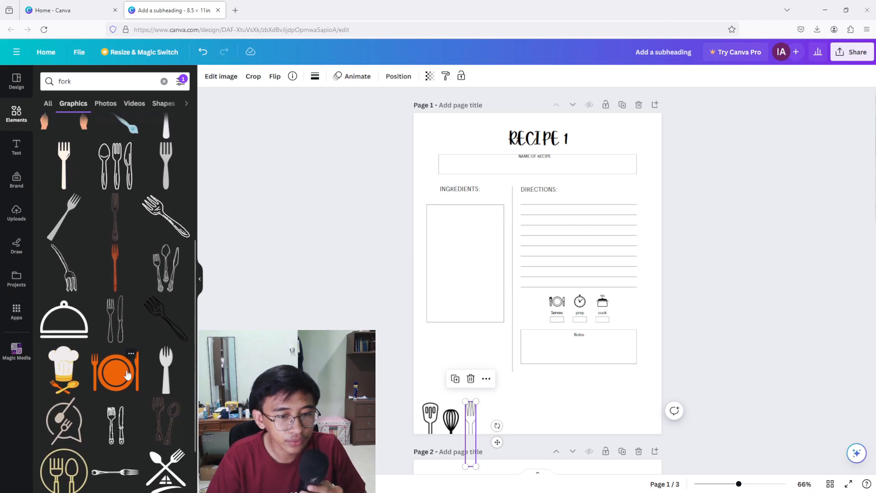
scroll(133, 366, "down", 10)
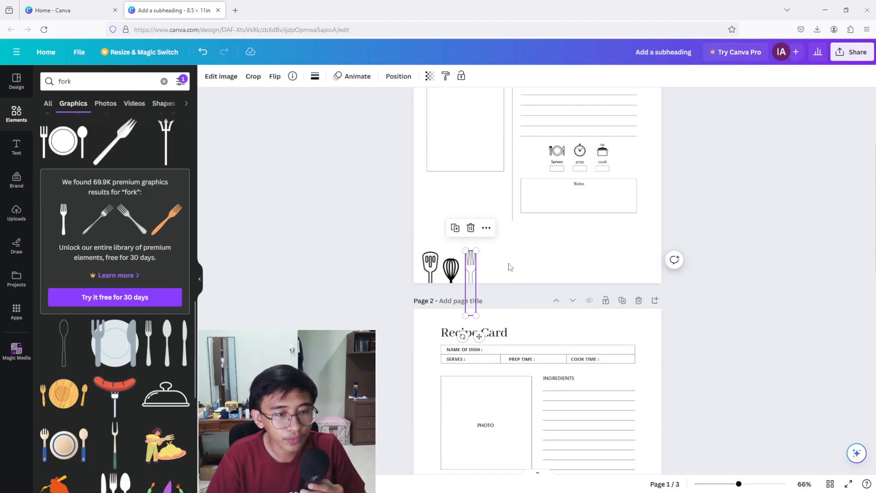
left_click(64, 347)
left_click_drag(538, 150, 500, 319)
left_click_drag(512, 228, 497, 252)
left_click_drag(492, 269, 489, 266)
left_click(336, 267)
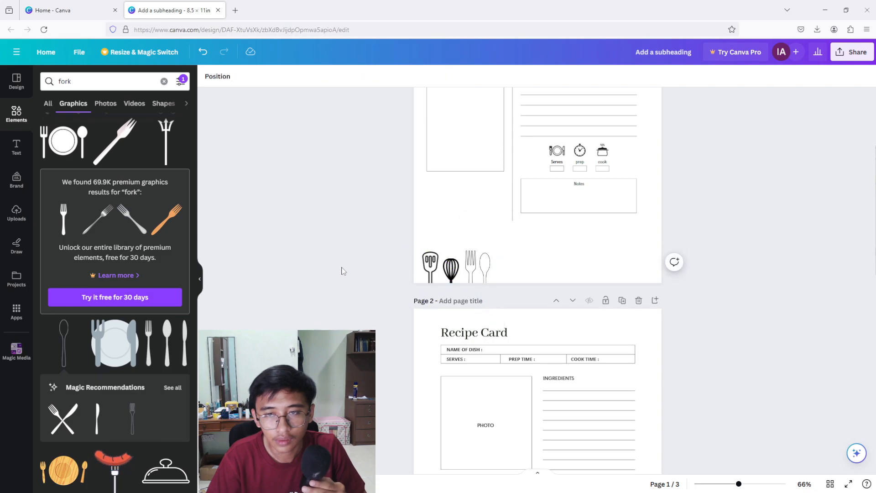
- Nudge the outline spoon slightly away from the fork to even out the spacing between the utensils
scroll(131, 341, "up", 1)
scroll(132, 341, "up", 5)
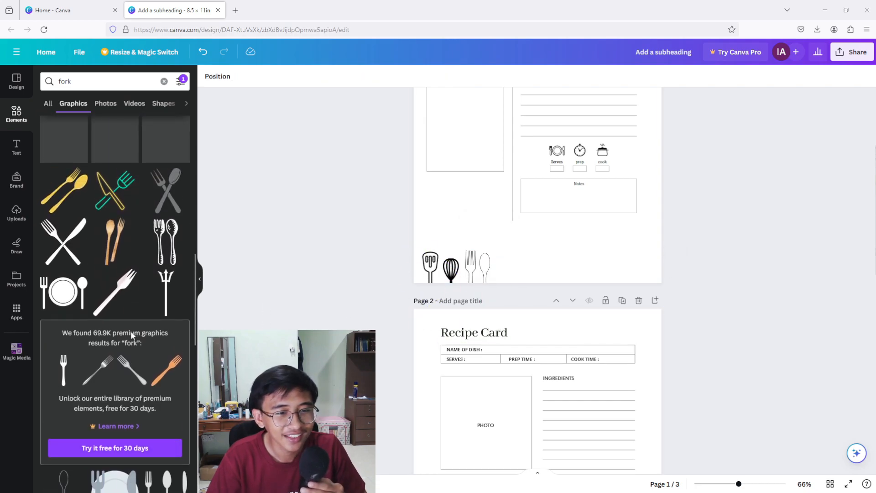
left_click(486, 271)
left_click_drag(486, 273, 489, 273)
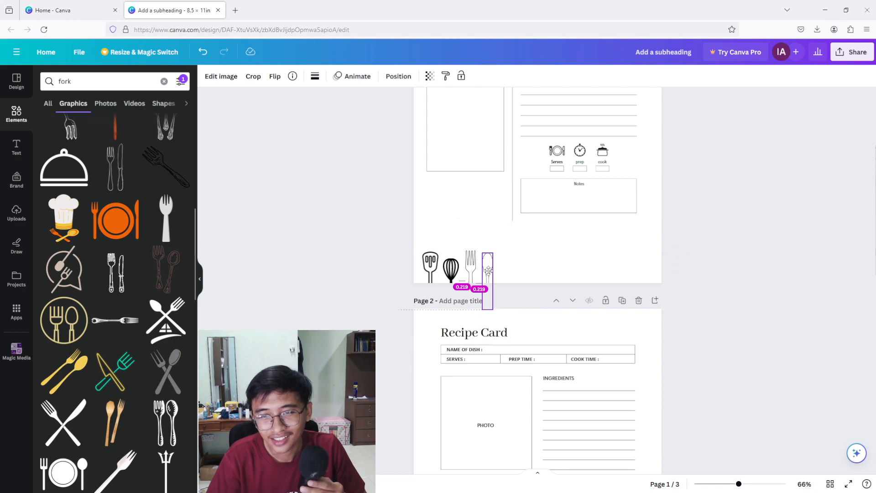
left_click(405, 279)
- Search the graphics for "knives" and look through the results for a matching black outline knife
scroll(248, 257, "up", 3)
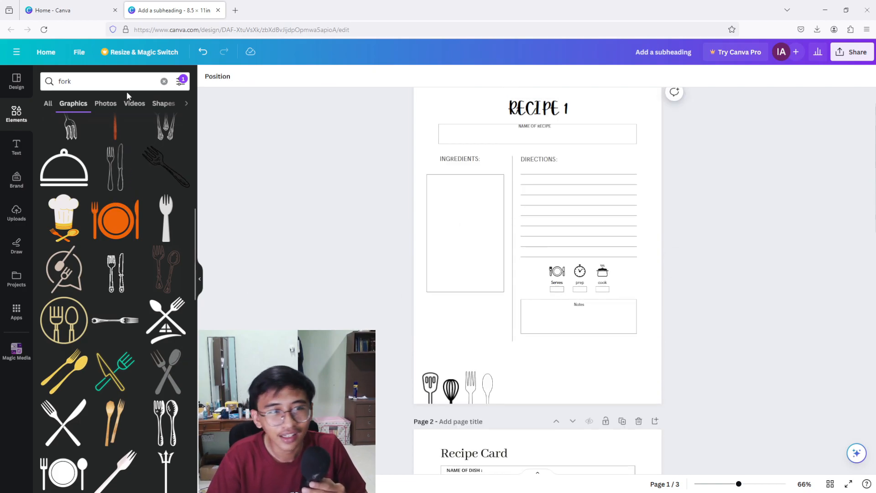
left_click(114, 81)
key("ctrl+a")
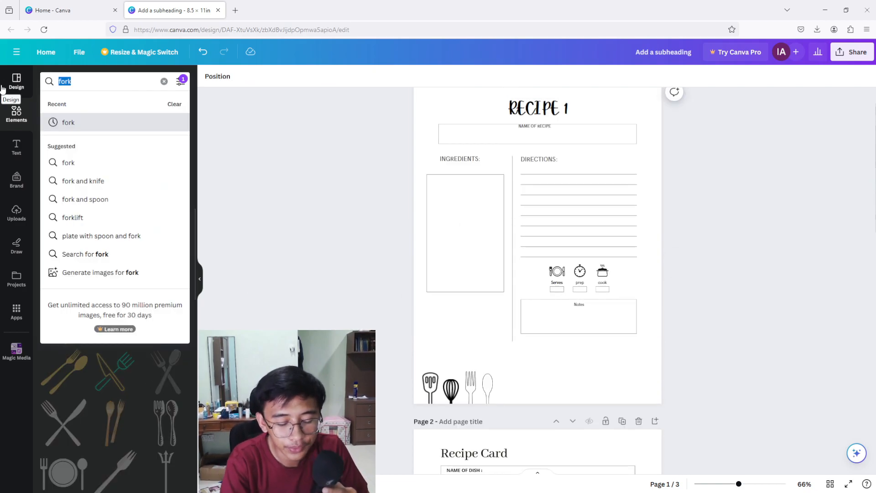
type("knive")
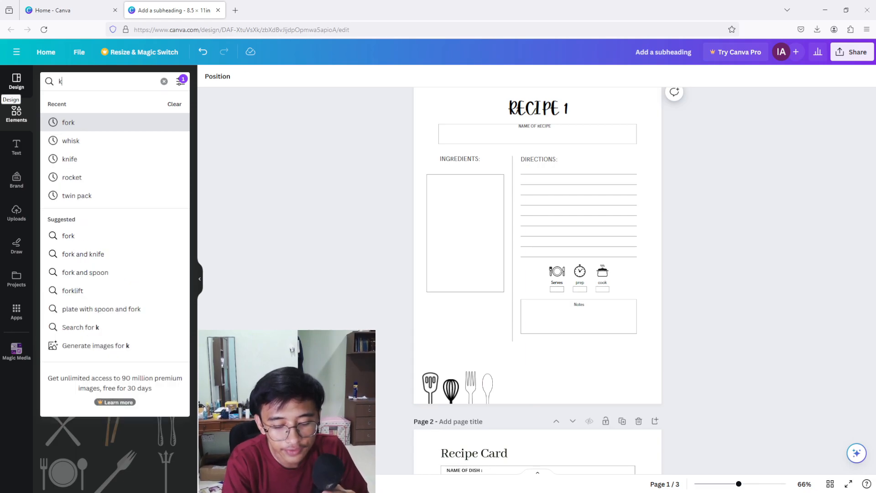
type("s")
key("Return")
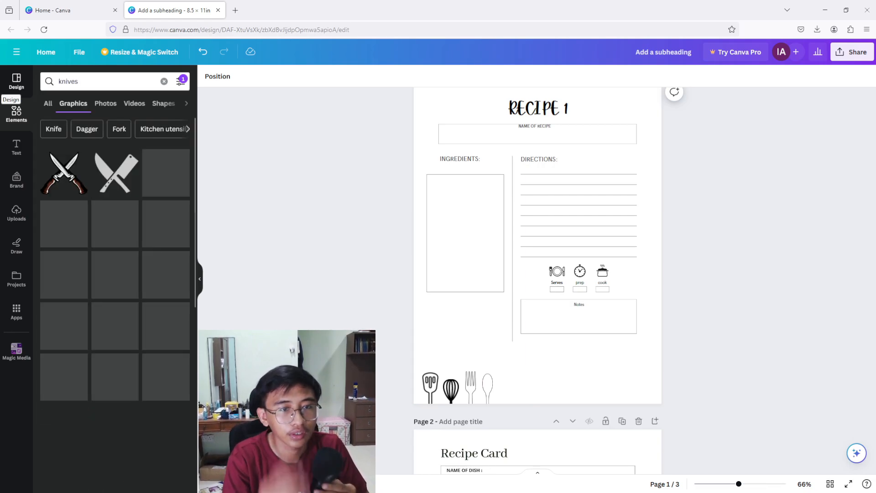
scroll(145, 298, "down", 2)
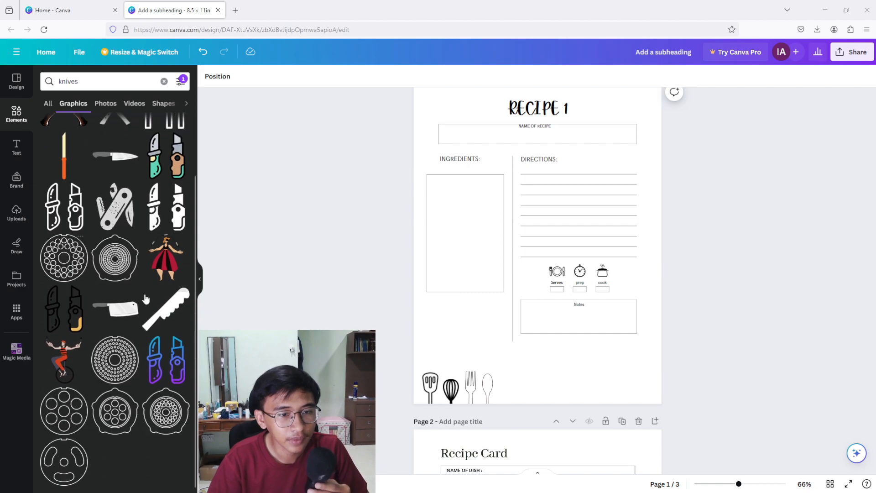
scroll(132, 315, "up", 2)
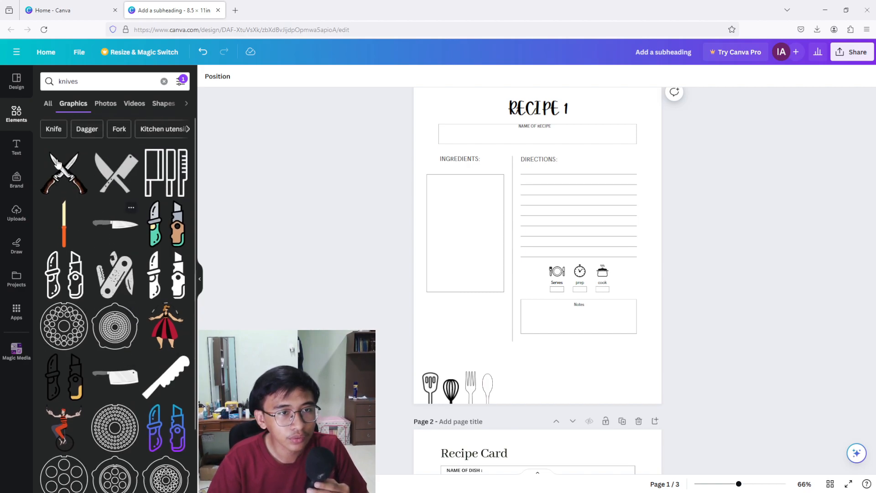
- Switch to the suggested "Knife" search and add the outline kitchen knife with the solid three-rivet handle to page 1
left_click(54, 129)
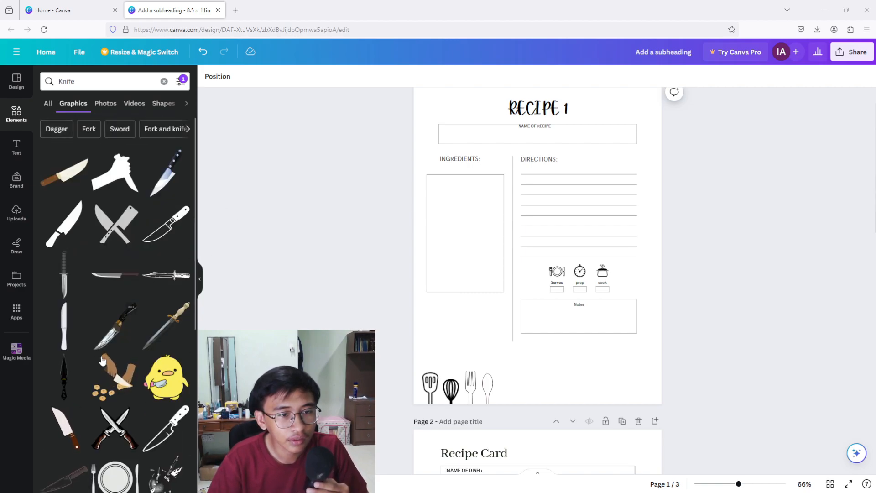
scroll(103, 361, "down", 2)
scroll(103, 361, "down", 4)
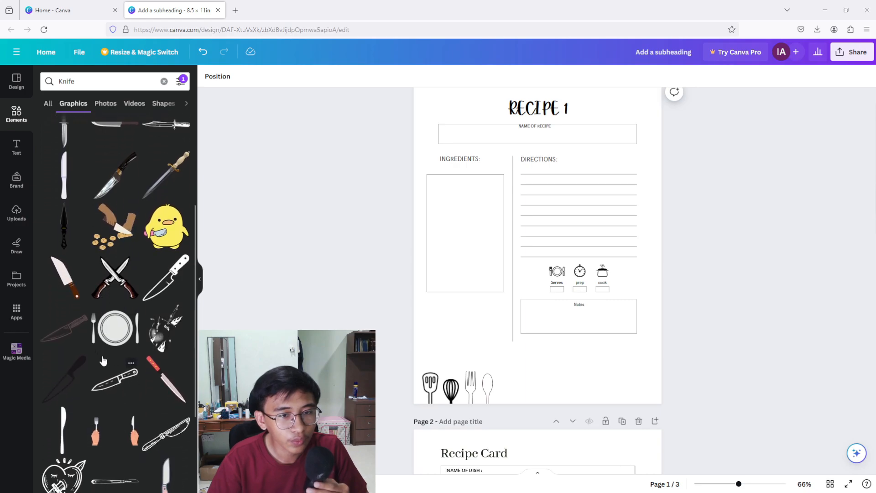
scroll(171, 241, "down", 1)
left_click(171, 241)
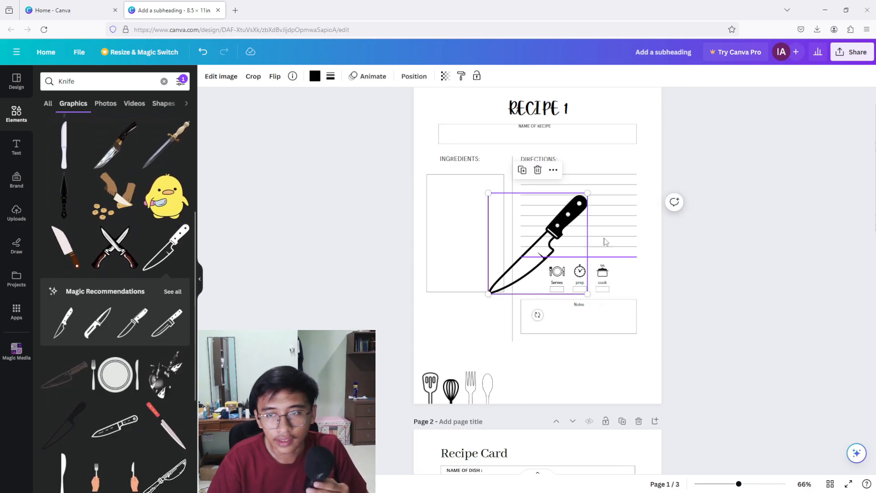
- Rotate the knife upright with its blade pointing up, shrink it and place it beside the spoon at page 1's bottom edge
left_click_drag(537, 315, 455, 168)
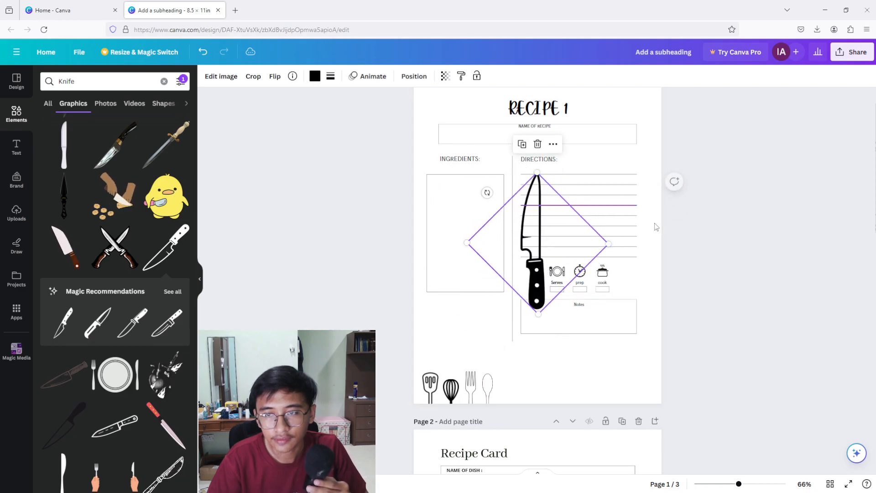
left_click_drag(608, 243, 502, 395)
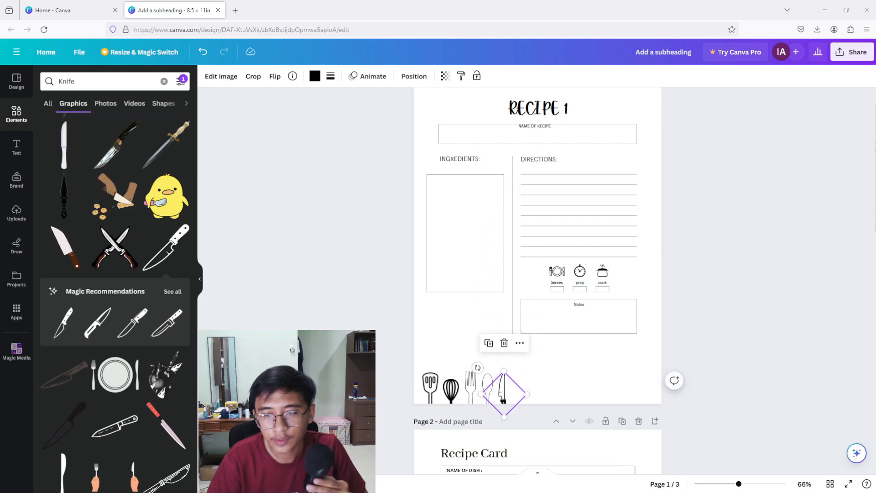
left_click(671, 461)
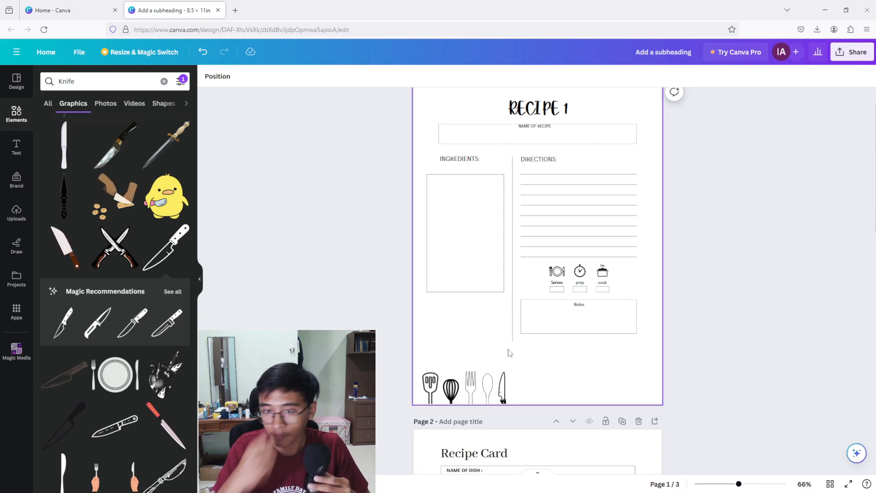
- Duplicate the five utensils together and place the copy directly after the knife, continuing the row along page 1's bottom edge
left_click_drag(531, 360, 396, 415)
key("ctrl+d")
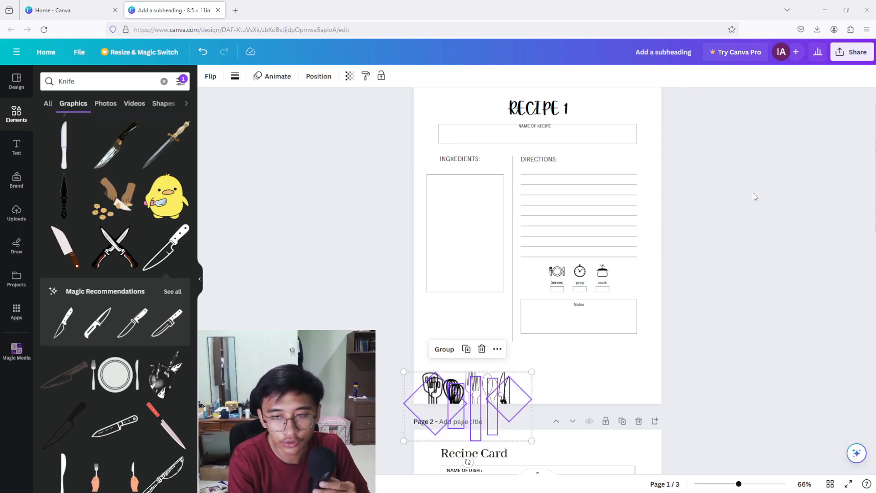
left_click_drag(450, 407, 531, 404)
key("Escape")
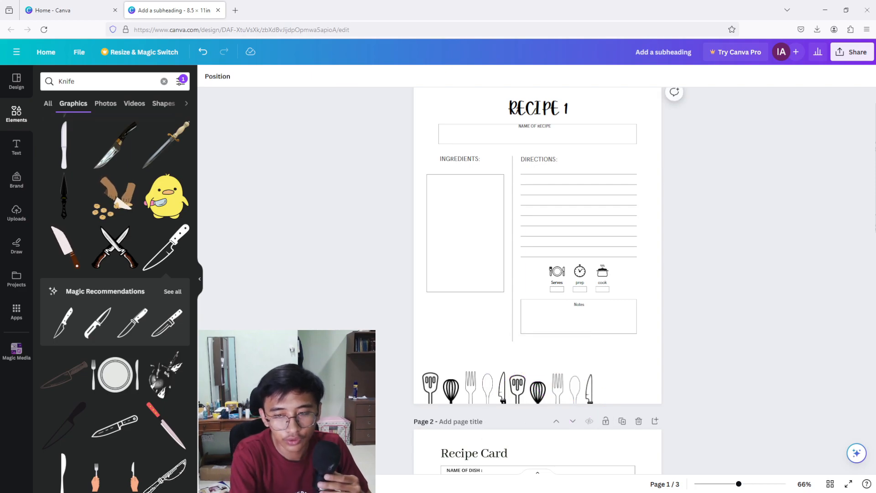
- Paste a third set of the utensils and align it after the second set, extending past page 1's right edge
key("ctrl+v")
left_click_drag(432, 401, 606, 396)
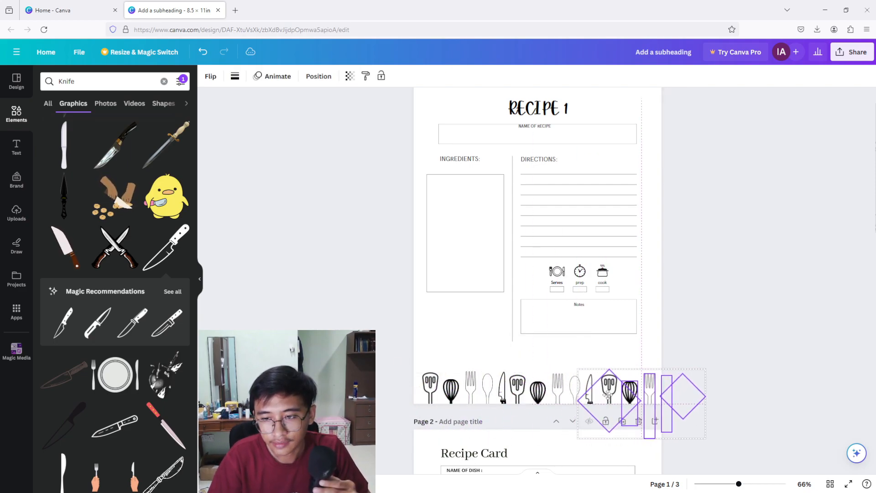
left_click(719, 441)
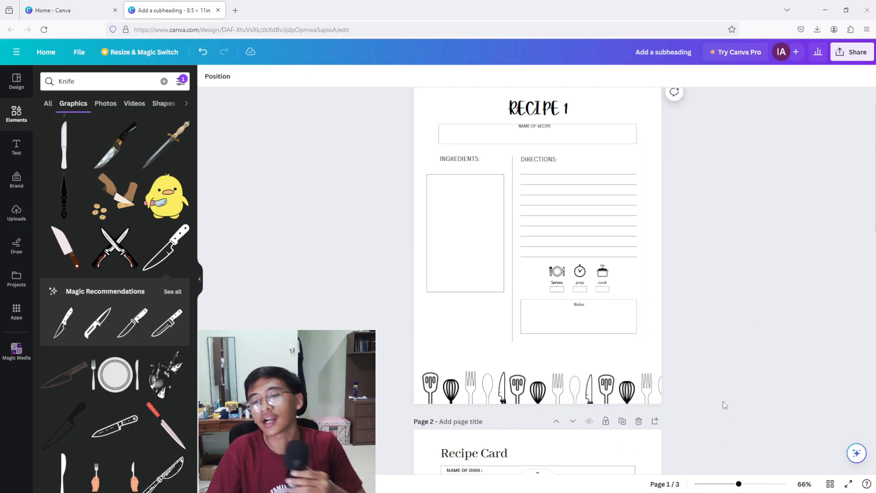
- Delete the spoon of the third utensil set that is cut off by page 1's right edge
scroll(723, 401, "up", 1)
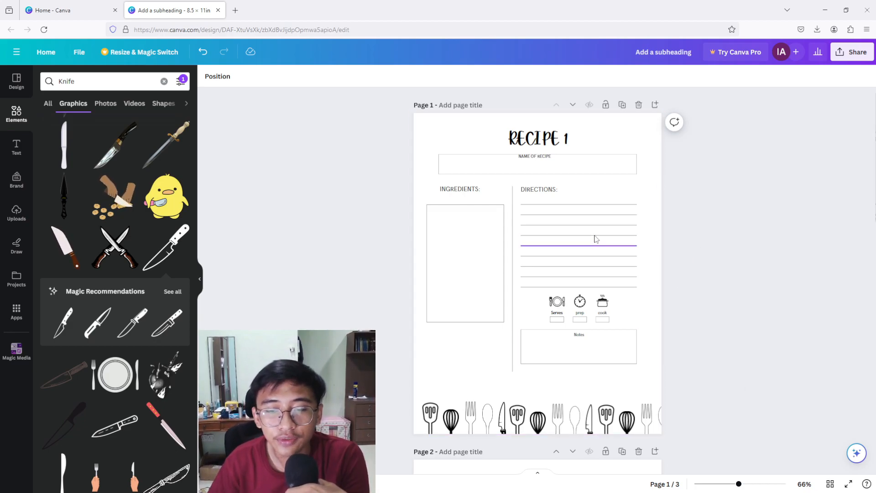
left_click(662, 421)
key("Delete")
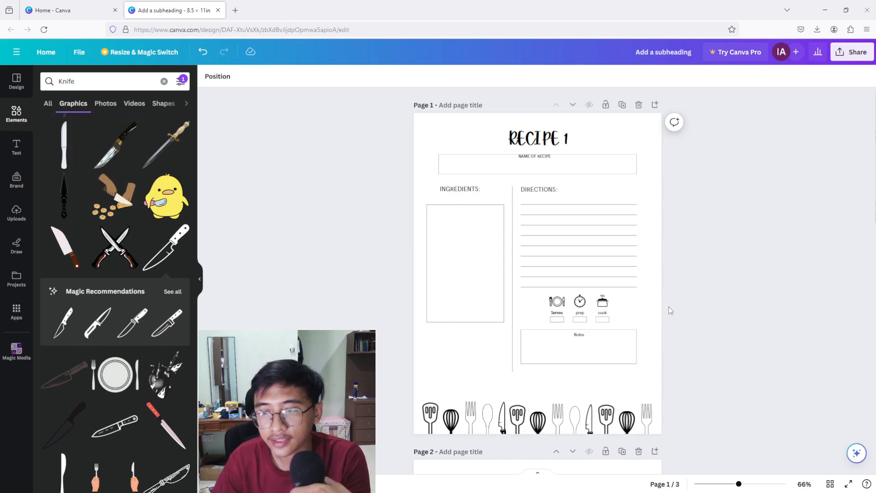
scroll(686, 298, "down", 10)
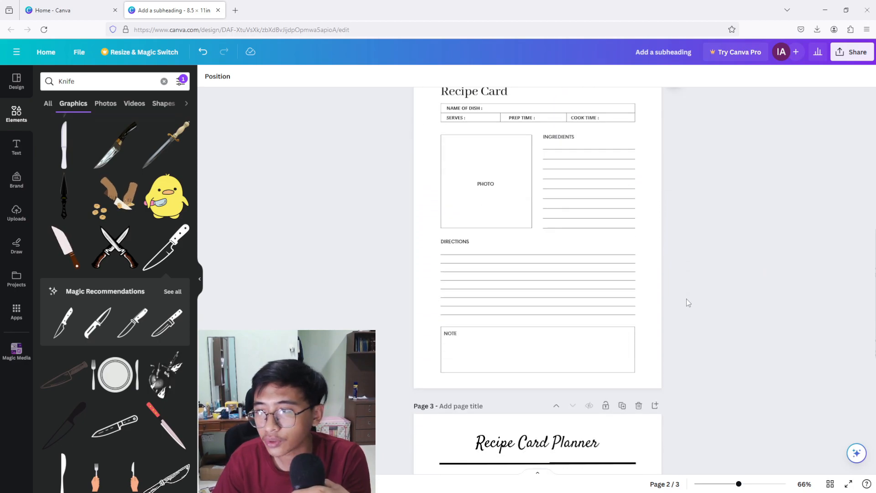
scroll(686, 300, "down", 7)
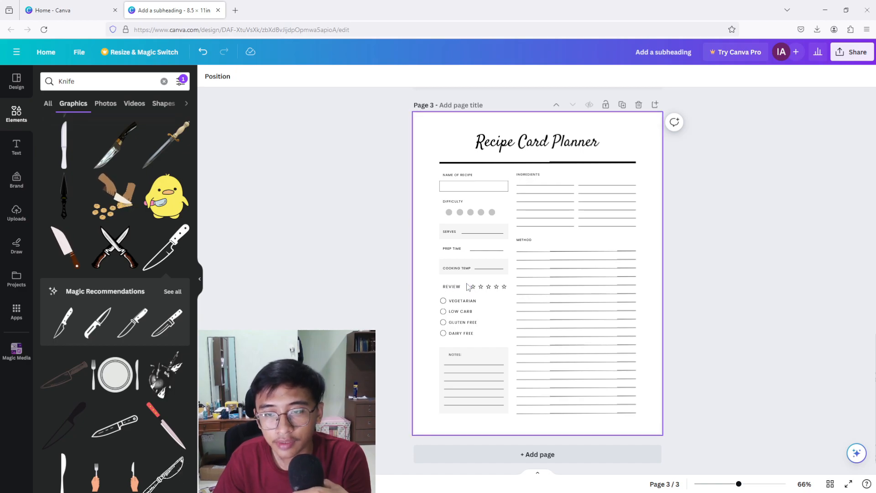
- Copy the five outlined review stars from page 3 and paste them onto page 1
left_click(508, 293)
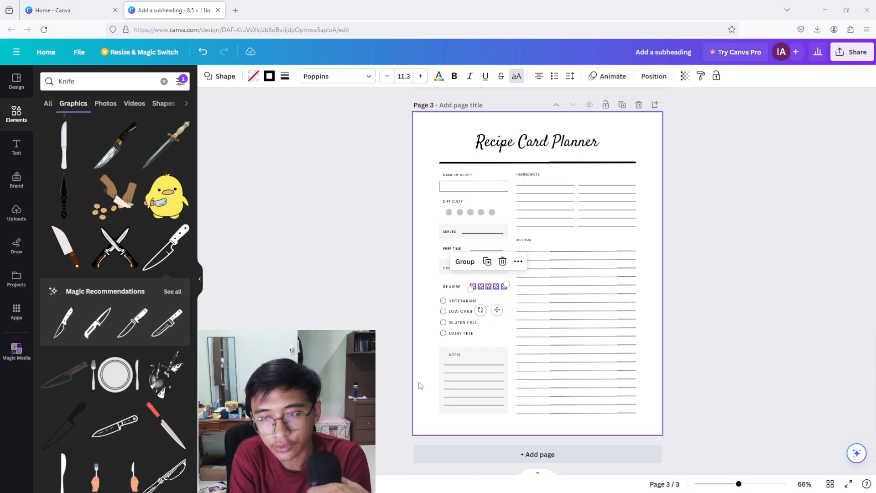
key("ctrl+d")
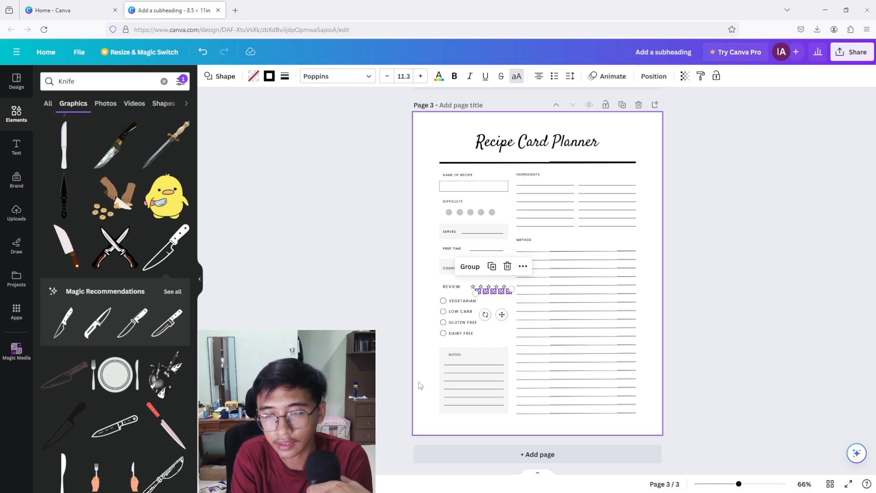
left_click(506, 271)
left_click_drag(467, 276, 514, 295)
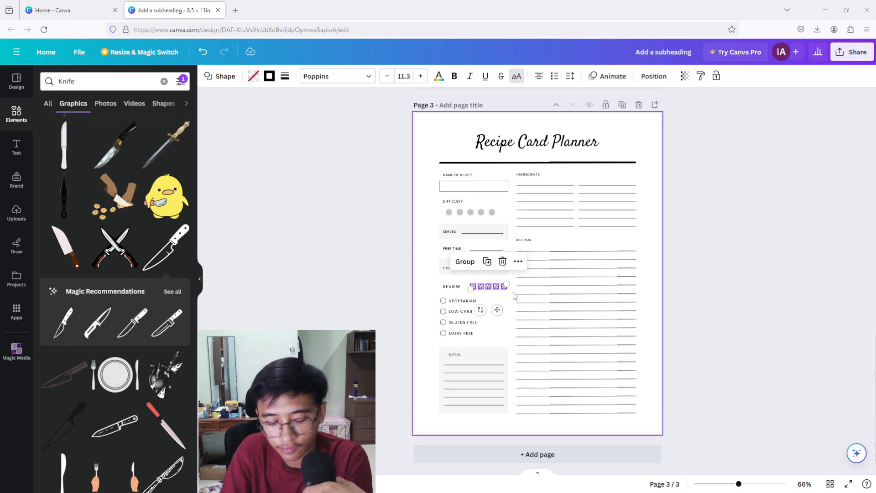
scroll(802, 254, "up", 12)
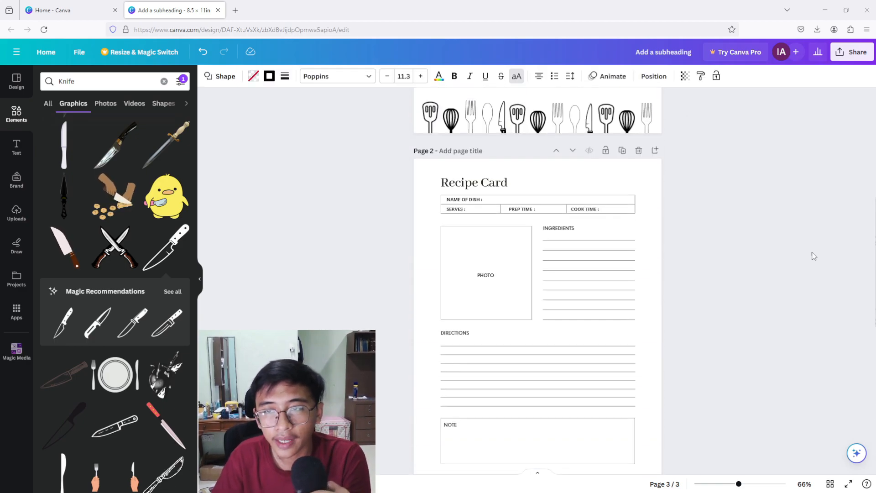
scroll(798, 254, "up", 2)
left_click(470, 358)
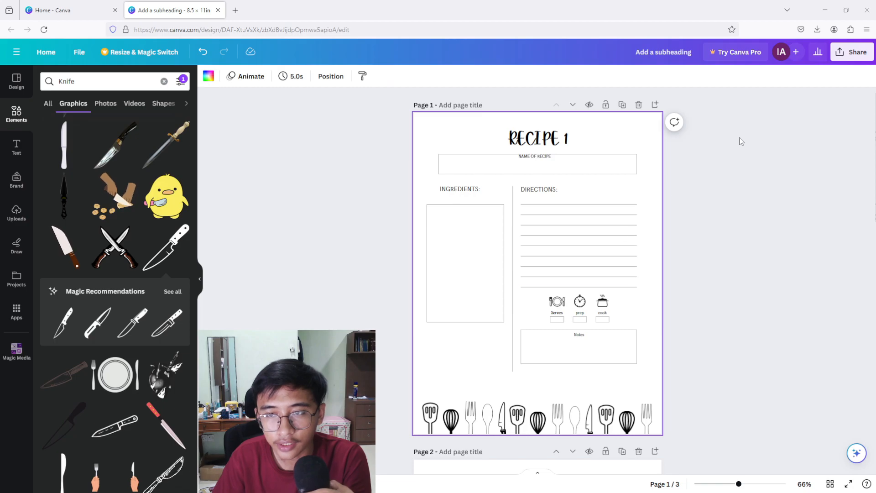
key("ctrl+v")
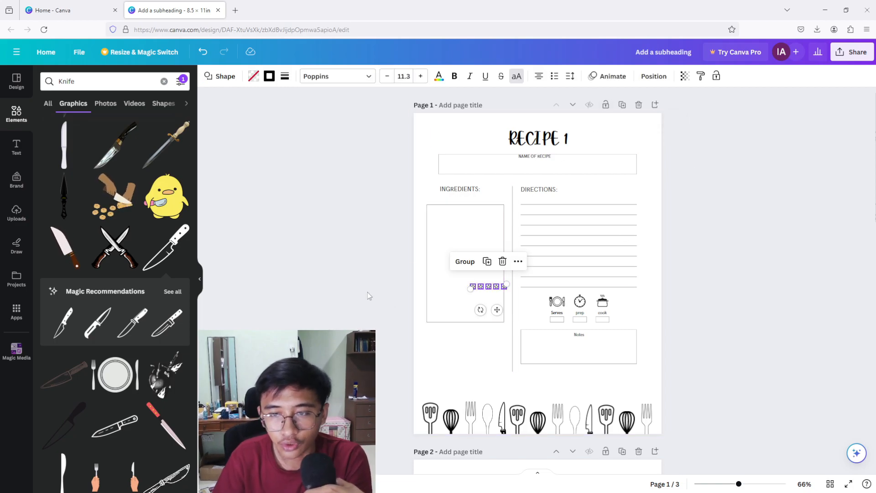
- Enlarge the five pasted stars, space them farther apart and centre them beneath the ingredients box on page 1
left_click_drag(489, 314, 504, 343)
left_click_drag(485, 378, 474, 378)
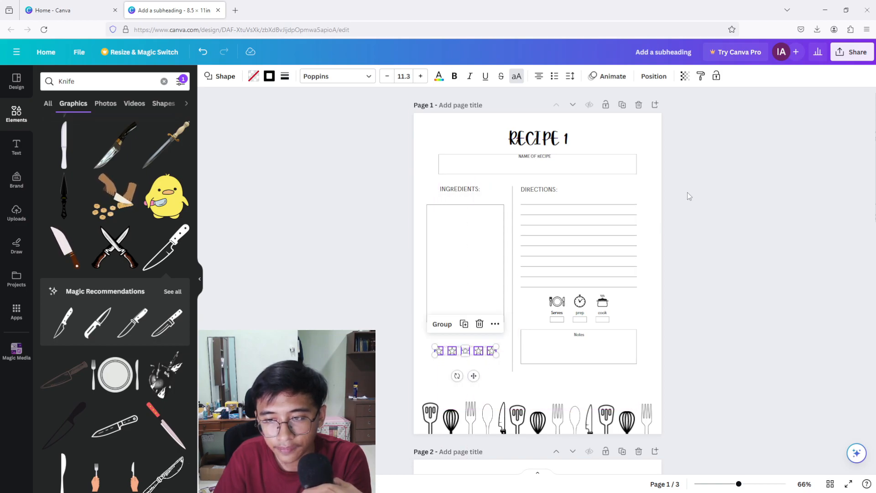
left_click(664, 215)
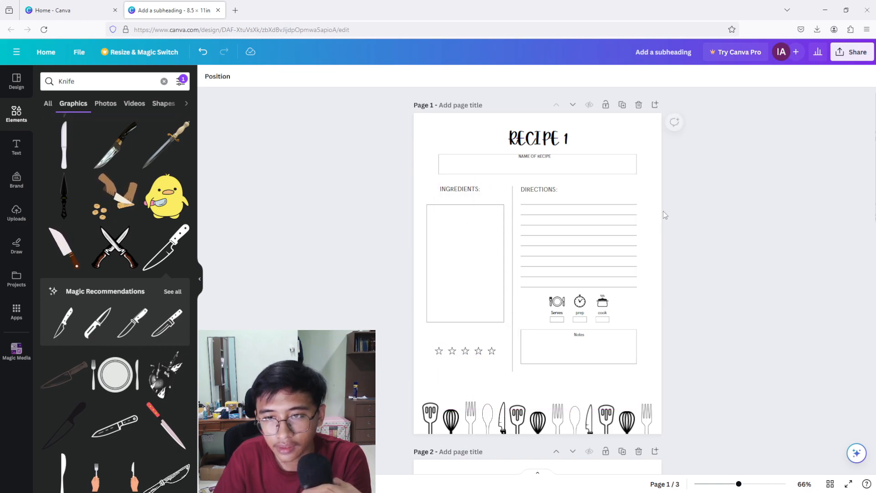
- Duplicate the INGREDIENTS heading, place the copy between the ingredients box and the stars, and change its text to DIFFICULTY
left_click(457, 195)
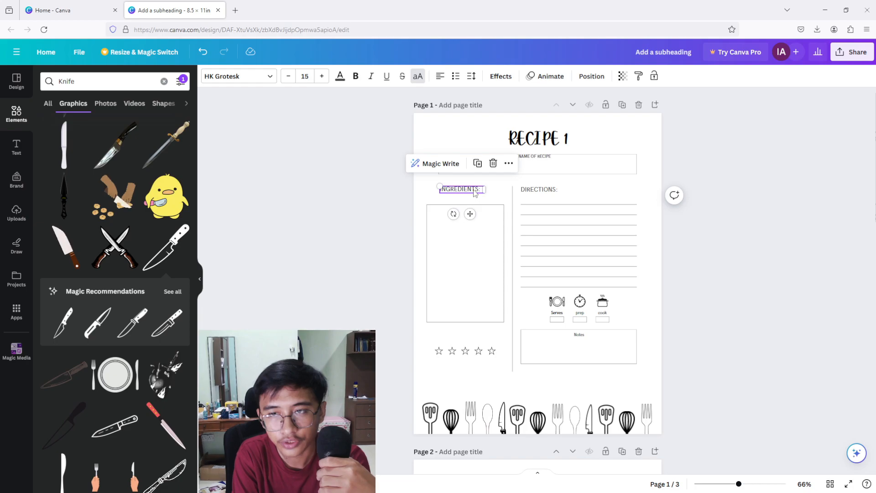
key("ctrl+d")
left_click_drag(475, 219, 472, 360)
double_click(463, 336)
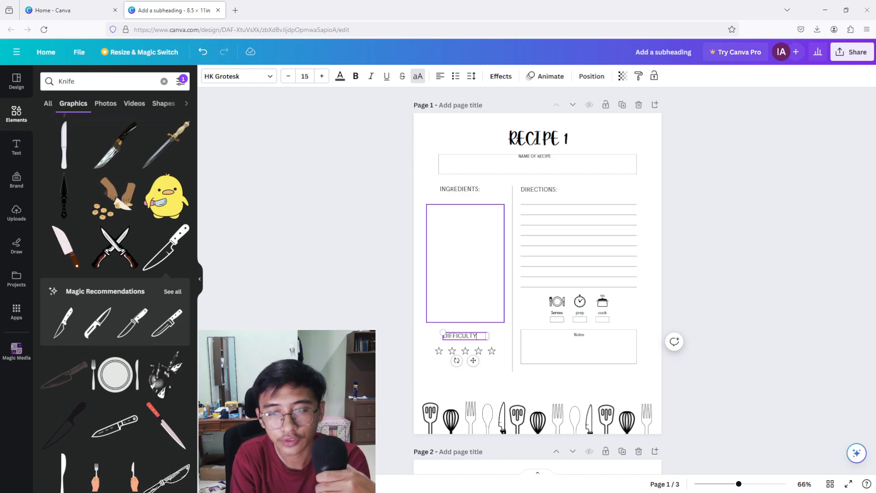
- Centre-align the DIFFICULTY text and position it centrally above the five stars
left_click_drag(473, 360, 482, 362)
left_click(440, 77)
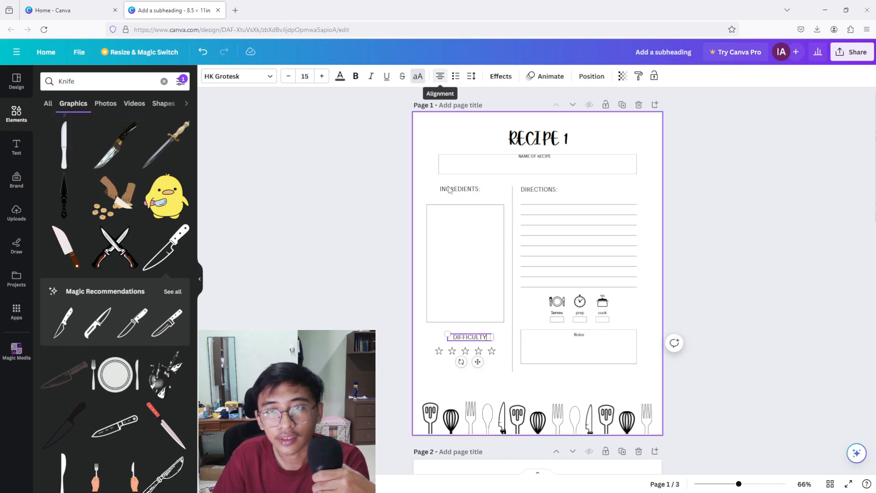
left_click_drag(477, 361, 475, 361)
left_click(549, 386)
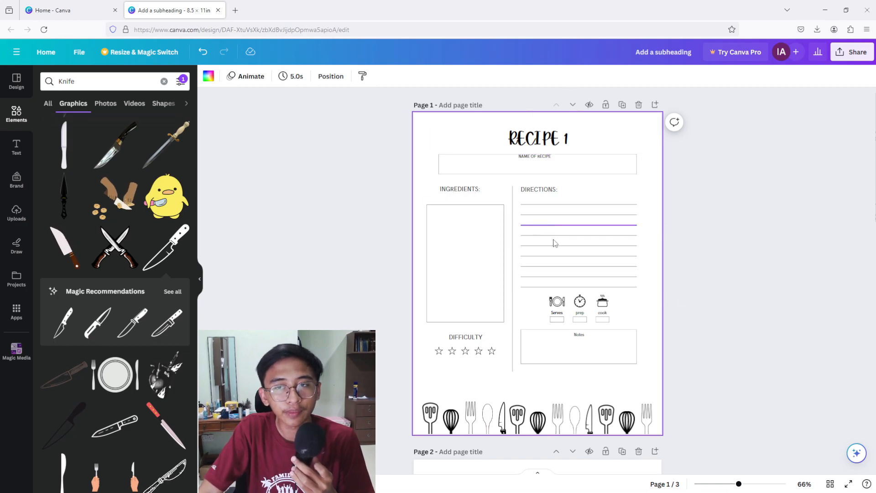
- Look over pages 2 and 3 and show all pages of the design as a grid
scroll(551, 236, "down", 7)
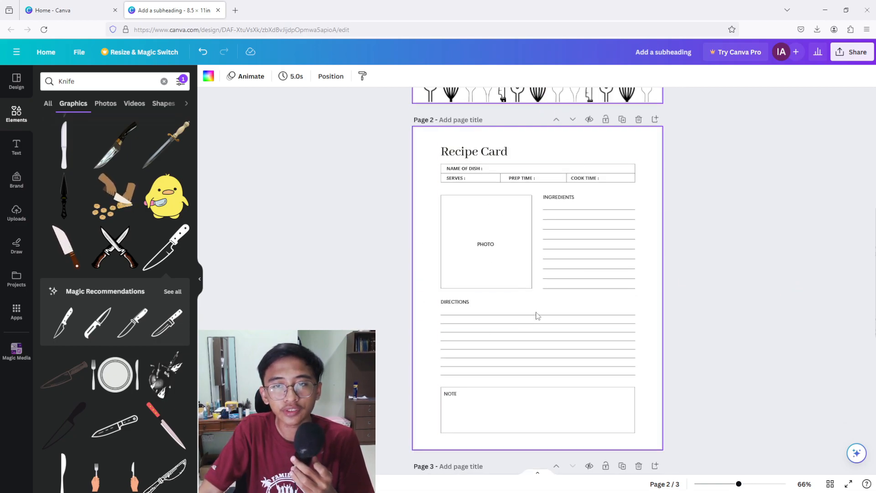
scroll(529, 315, "down", 8)
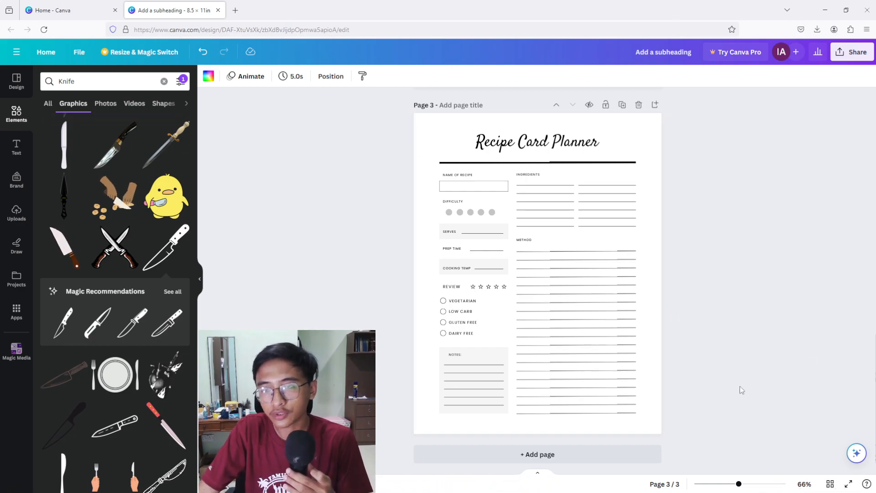
left_click(830, 484)
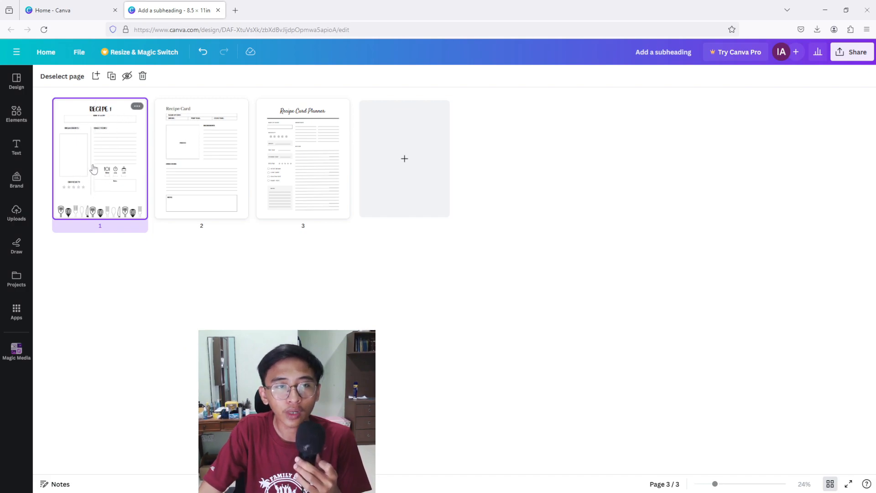
left_click(94, 75)
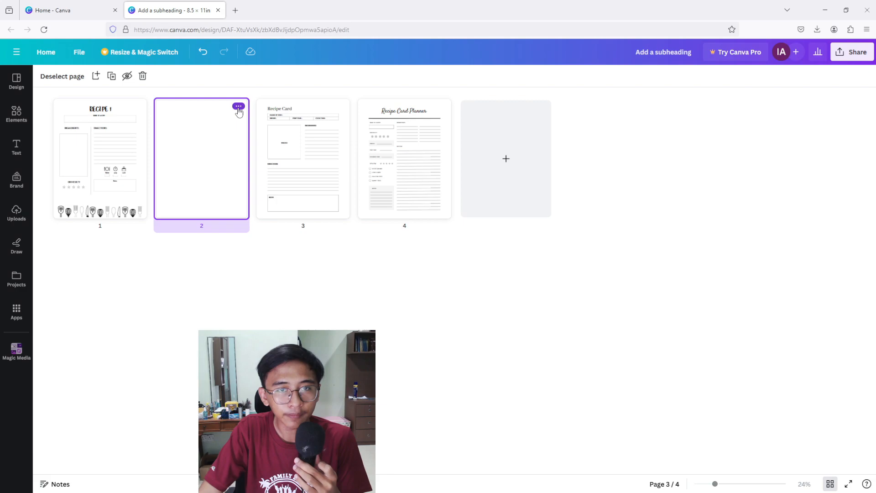
left_click(239, 107)
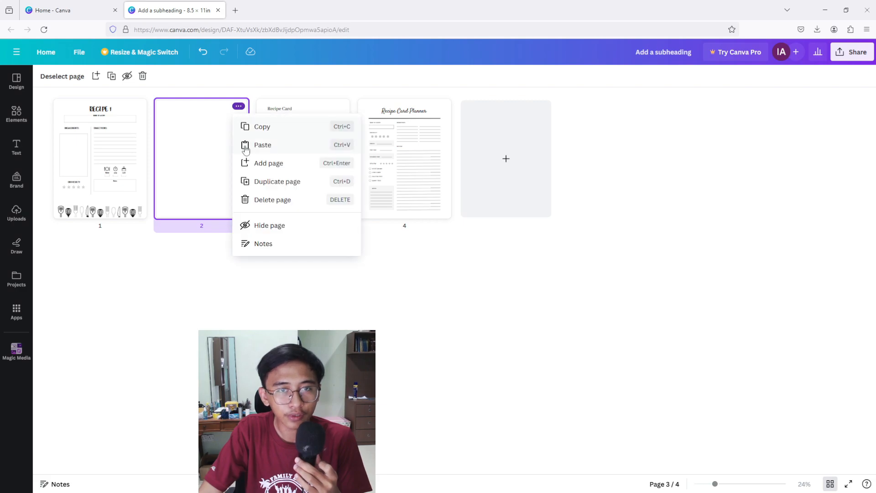
left_click(272, 199)
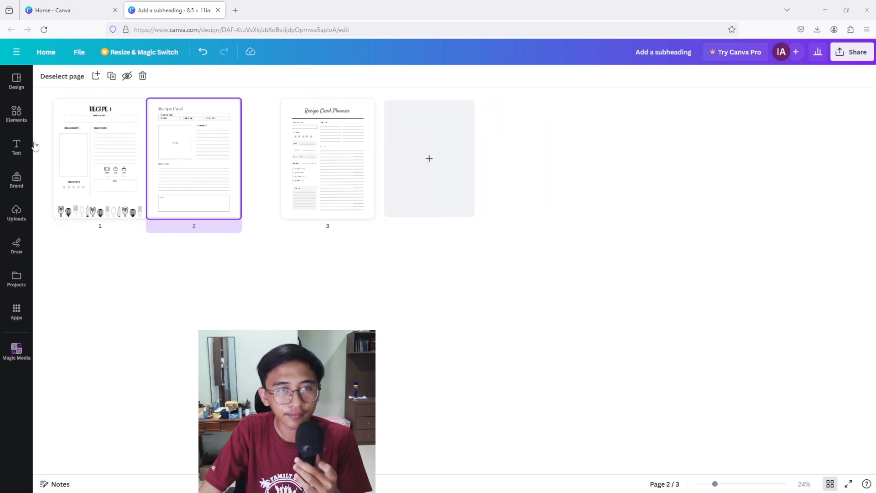
- Duplicate the RECIPE 1 page, doubling the selected copies each time, until pages 1 to 8 use this layout
left_click(113, 144)
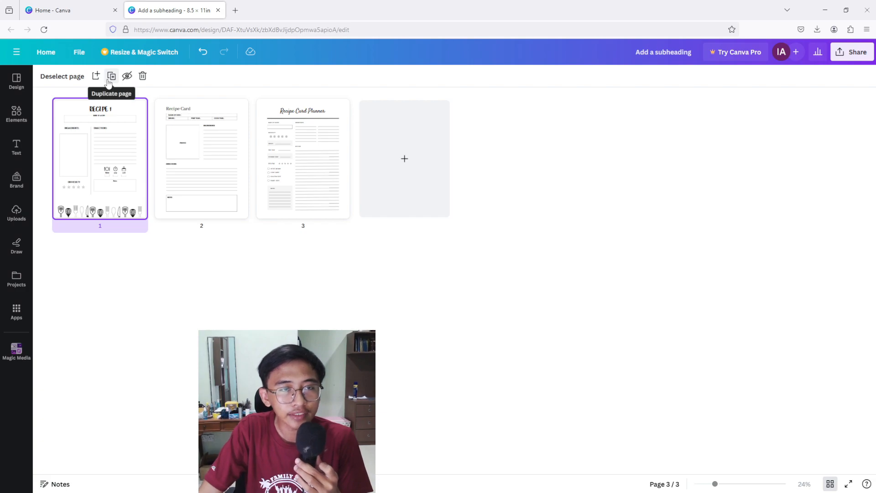
left_click(108, 81)
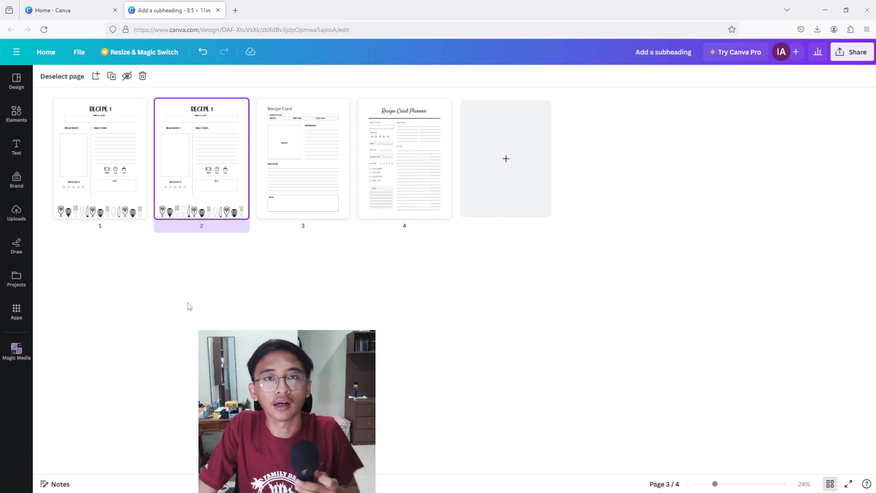
left_click_drag(83, 299, 203, 164)
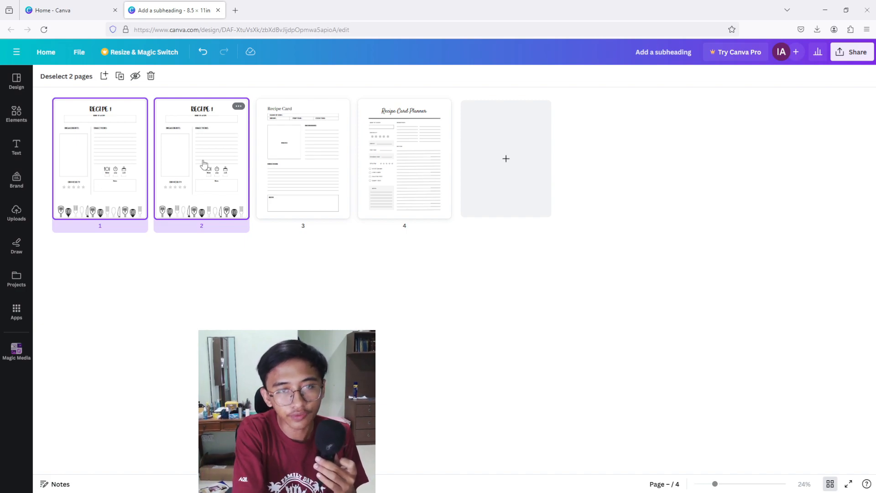
key("ctrl+d")
left_click_drag(94, 305, 424, 182)
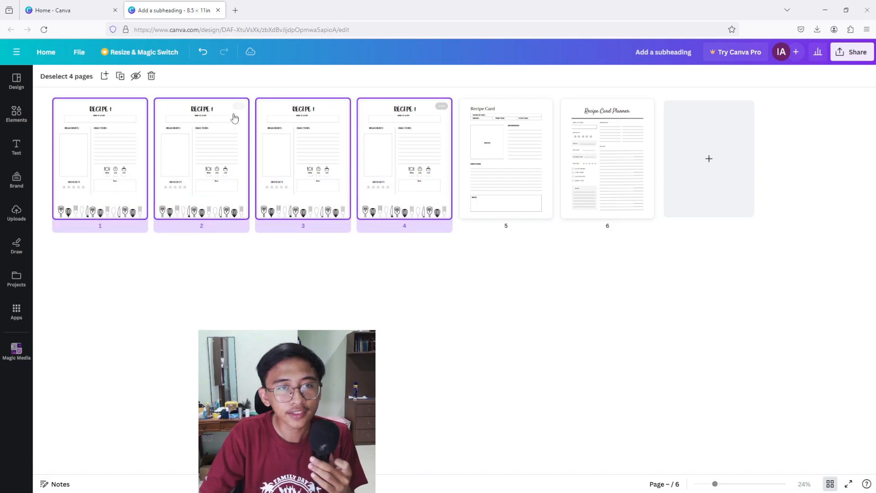
left_click(120, 76)
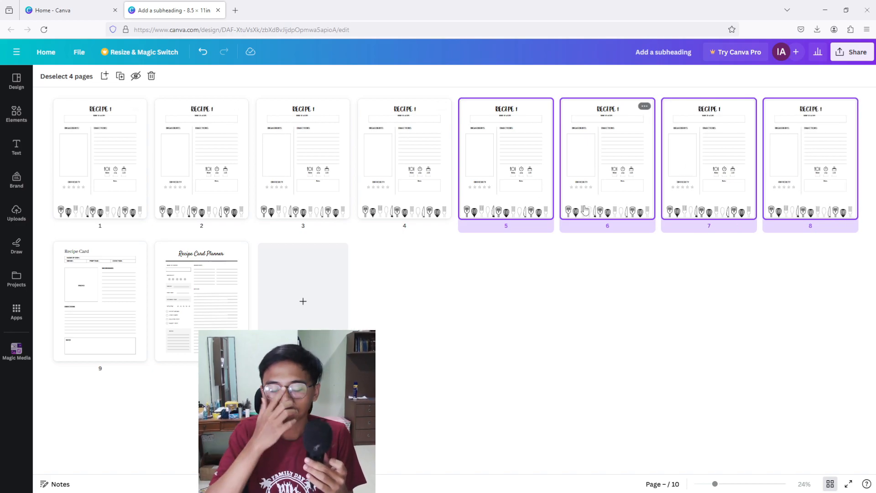
- Select the Recipe Card page, page 9
left_click(116, 310)
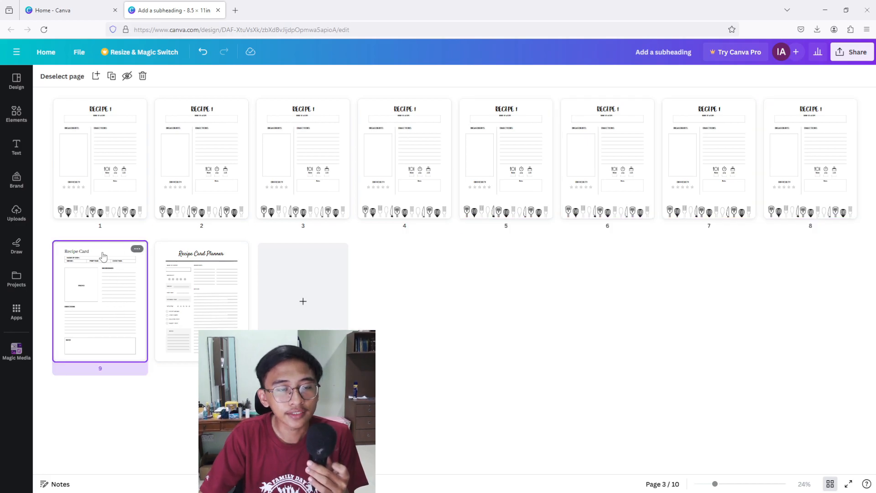
mouse_move(514, 473)
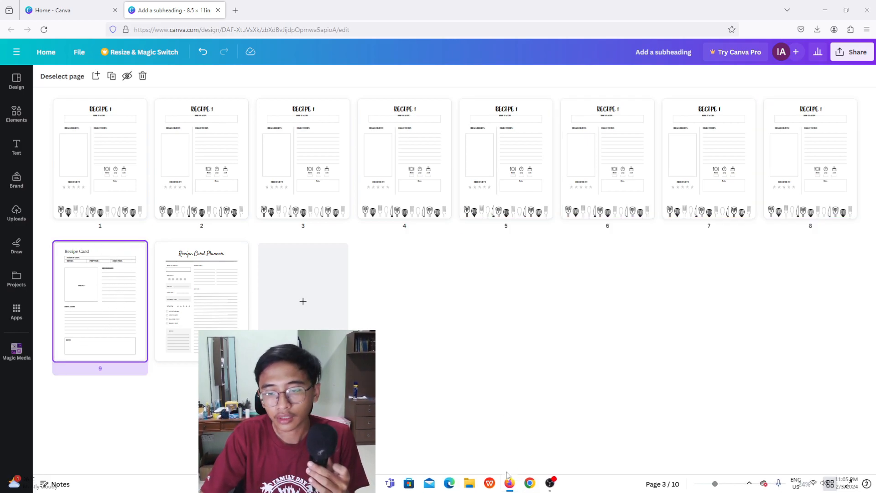
left_click(549, 483)
left_click_drag(547, 269, 740, 273)
left_click(430, 5)
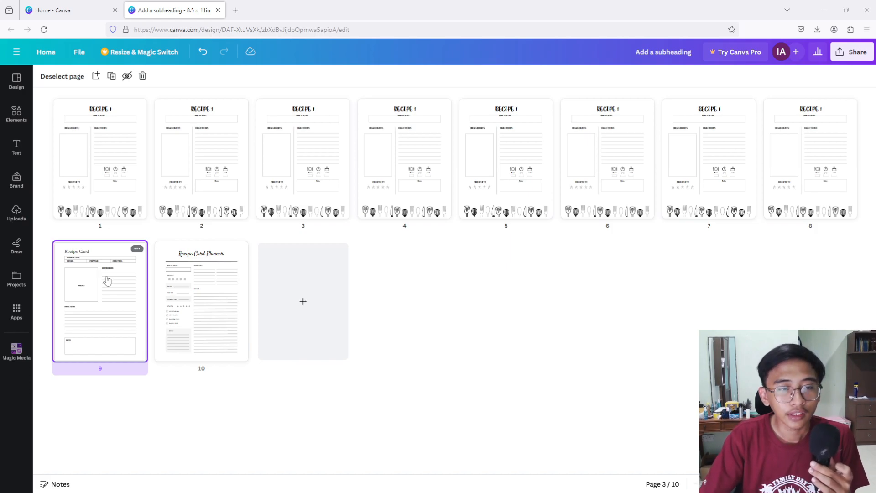
- Duplicate the Recipe Card page until eight copies fill pages 9 to 16
key("ctrl+d")
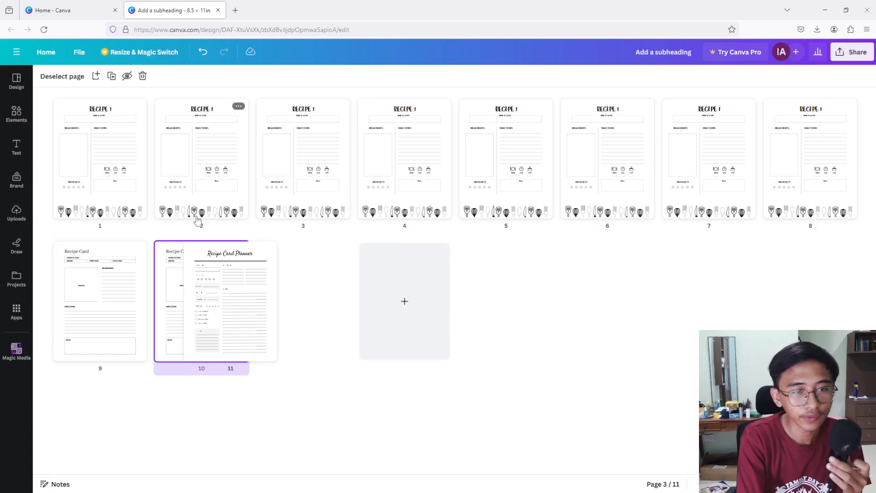
key("ctrl+d")
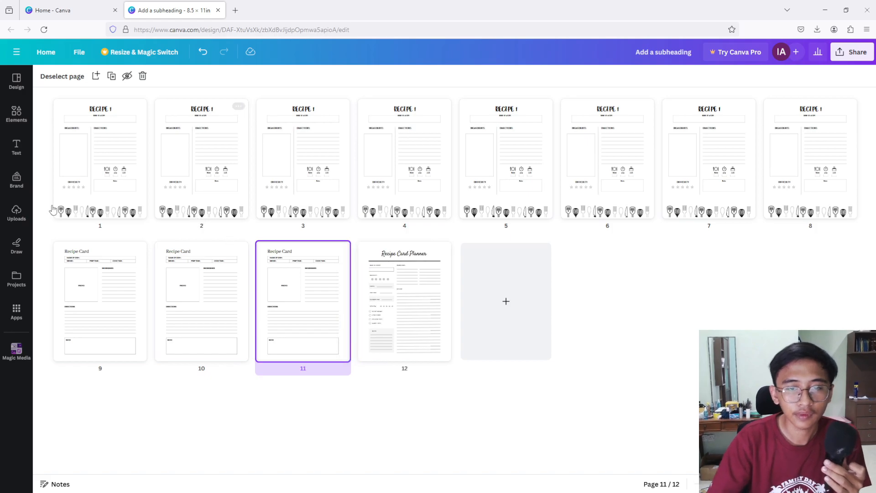
left_click_drag(93, 403, 334, 291)
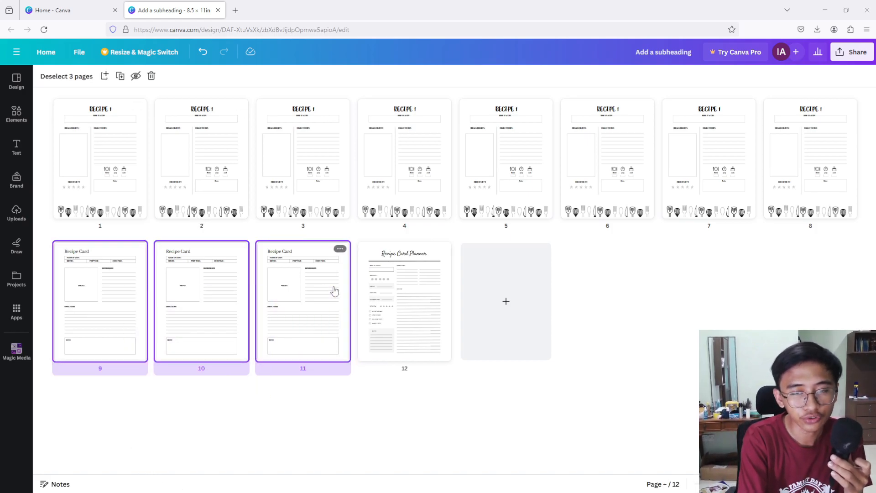
key("ctrl+d")
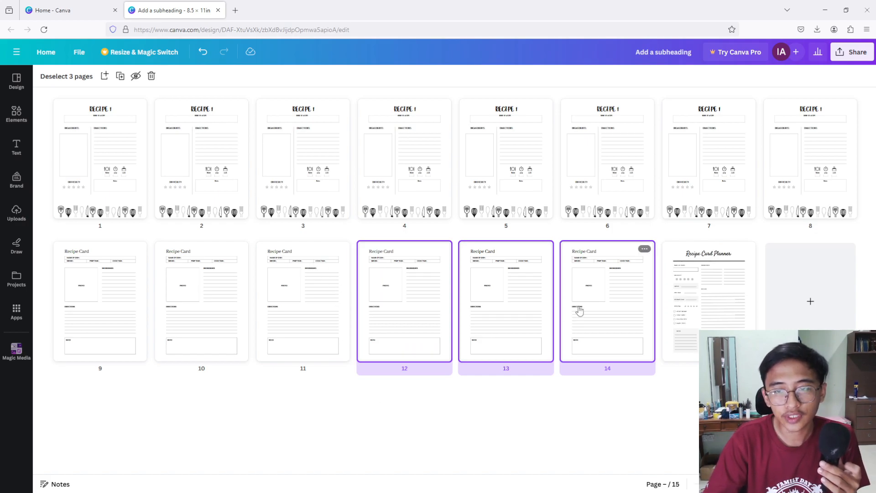
left_click(534, 344)
left_click_drag(513, 415, 590, 322)
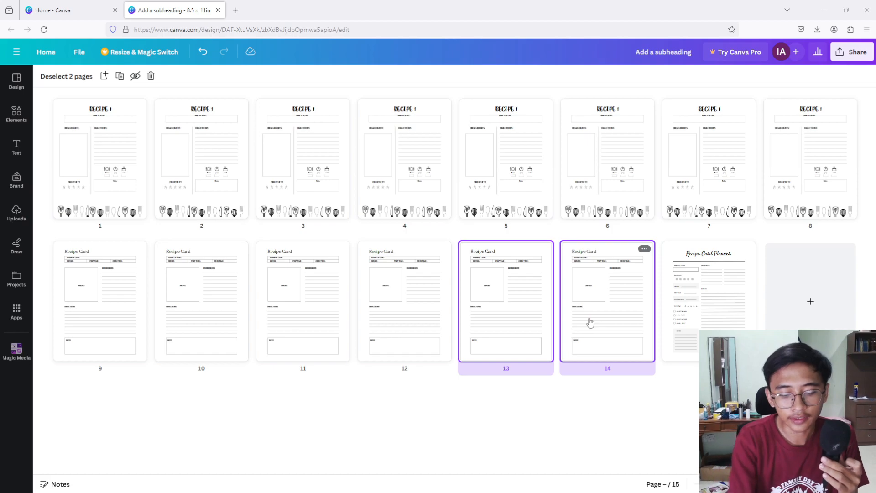
key("ctrl+d")
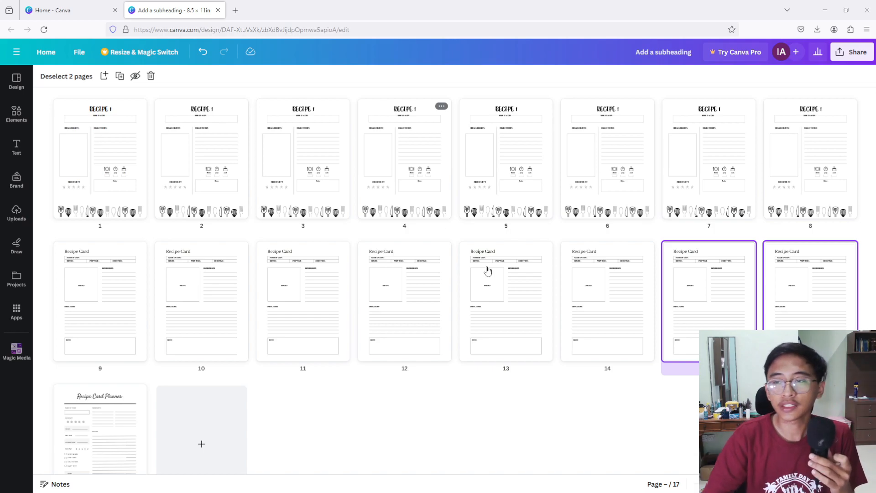
- Move Recipe Card pages to positions 2, 4, 6 and 8 so they alternate with the RECIPE 1 pages
left_click(613, 304)
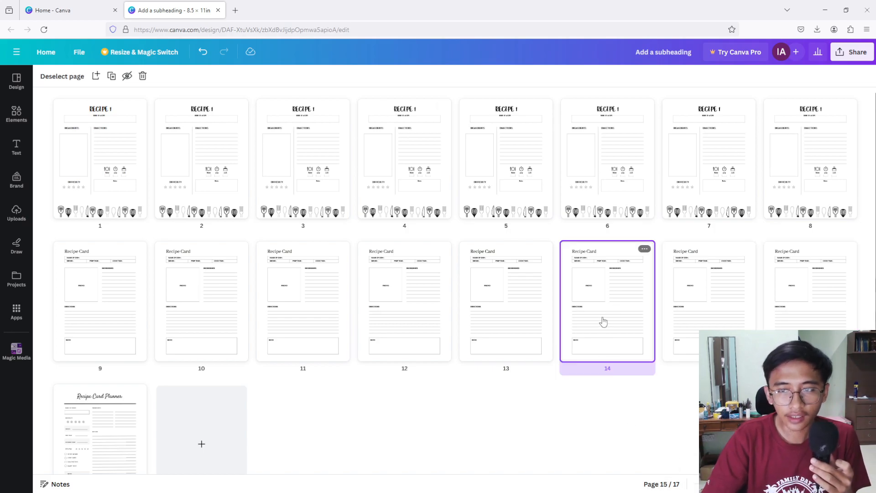
left_click_drag(627, 312, 202, 169)
left_click_drag(613, 292, 274, 180)
left_click_drag(108, 138, 141, 146)
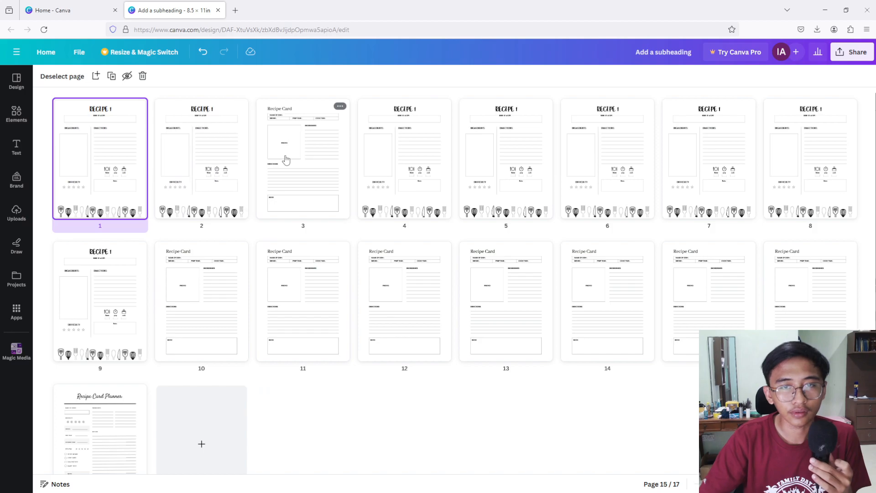
left_click_drag(293, 163, 164, 149)
left_click_drag(182, 317, 345, 173)
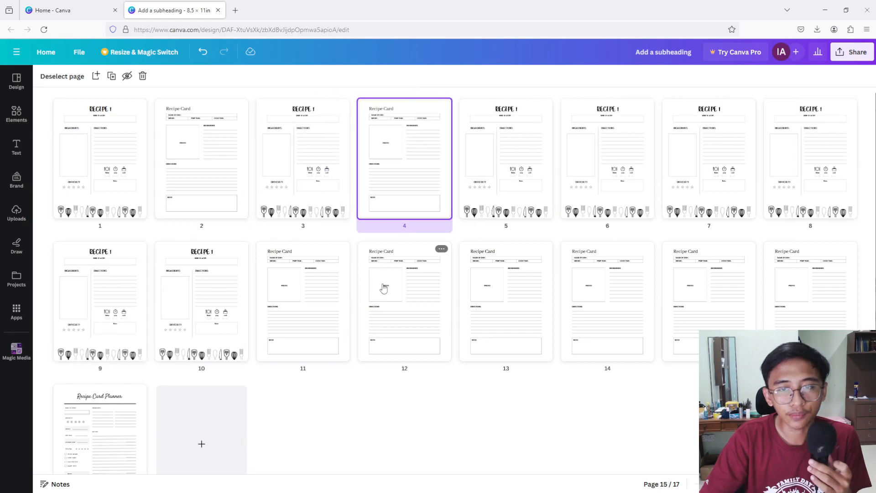
left_click_drag(297, 313, 550, 170)
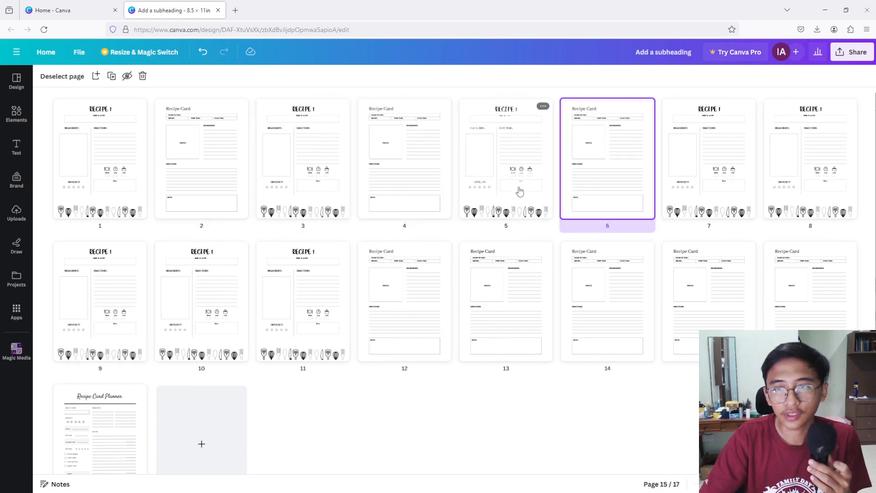
left_click_drag(445, 314, 765, 182)
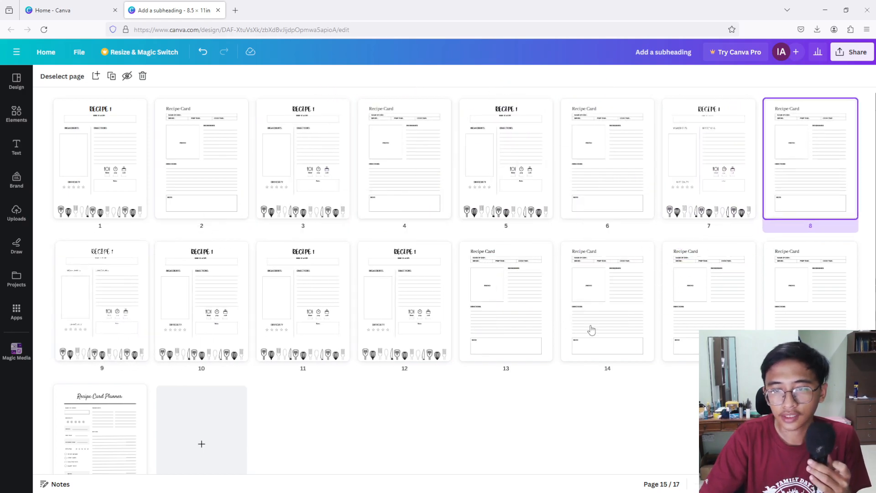
- Rearrange pages 9 to 16 so RECIPE 1 takes the odd positions and Recipe Card the even ones
left_click_drag(493, 317, 146, 313)
left_click_drag(642, 297, 702, 307)
left_click_drag(622, 297, 388, 300)
left_click_drag(692, 303, 569, 329)
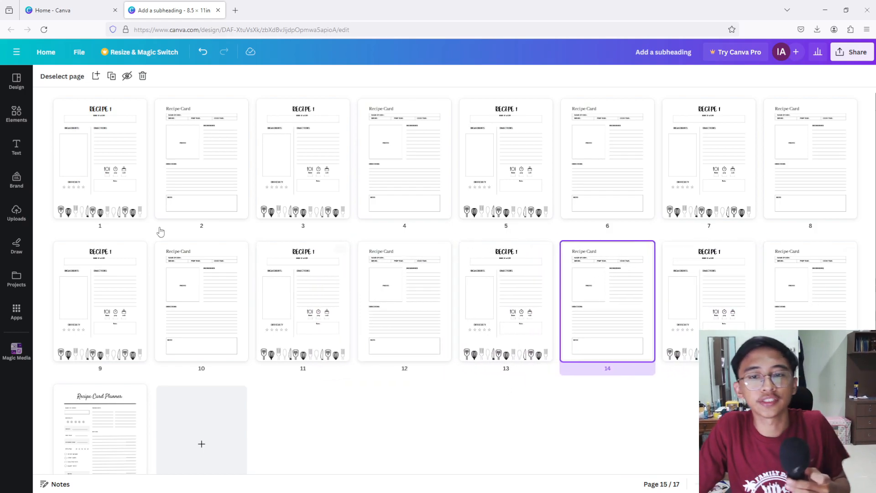
- Duplicate the Recipe Card Planner page until four copies fill pages 17 to 20
scroll(223, 370, "down", 1)
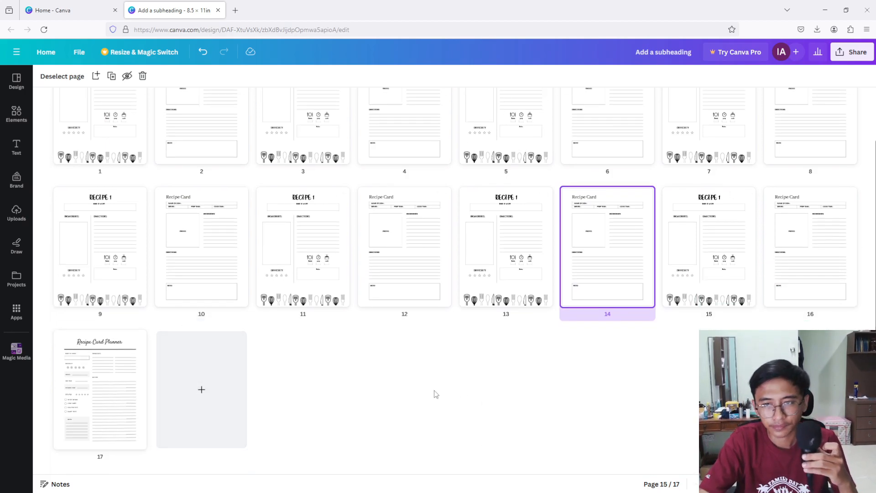
scroll(434, 390, "up", 1)
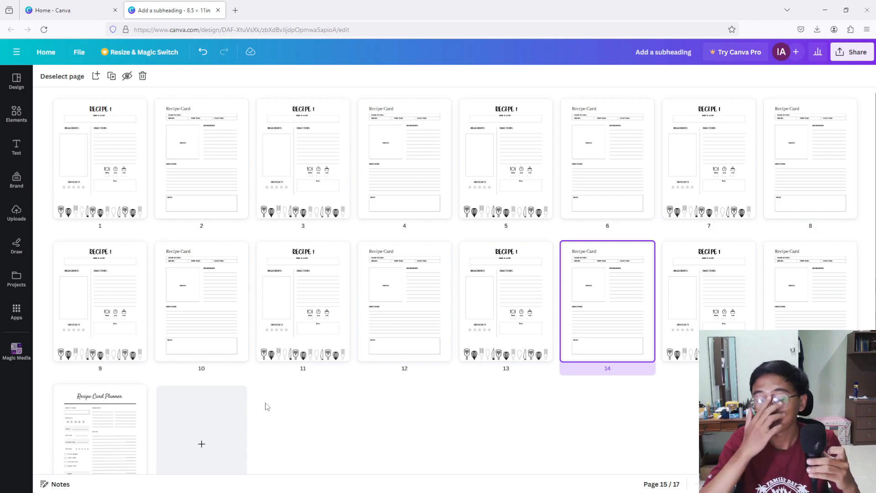
left_click(111, 445)
left_click(112, 77)
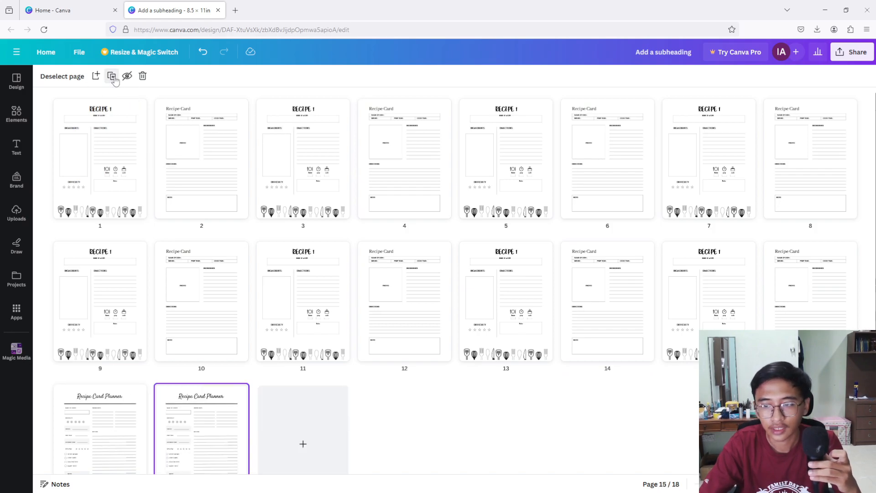
left_click(112, 77)
left_click(112, 76)
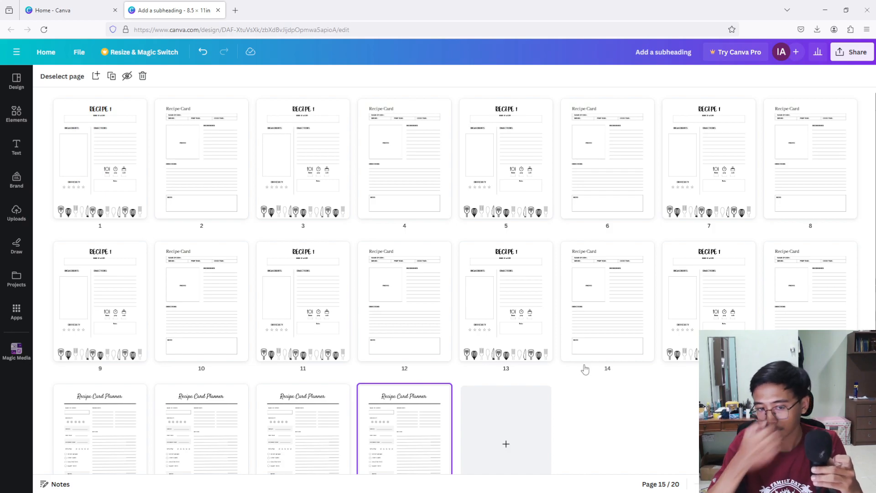
- Move three of the Recipe Card Planner pages to positions 4, 12 and 16, leaving the fourth at the end
scroll(573, 348, "down", 1)
scroll(214, 389, "up", 1)
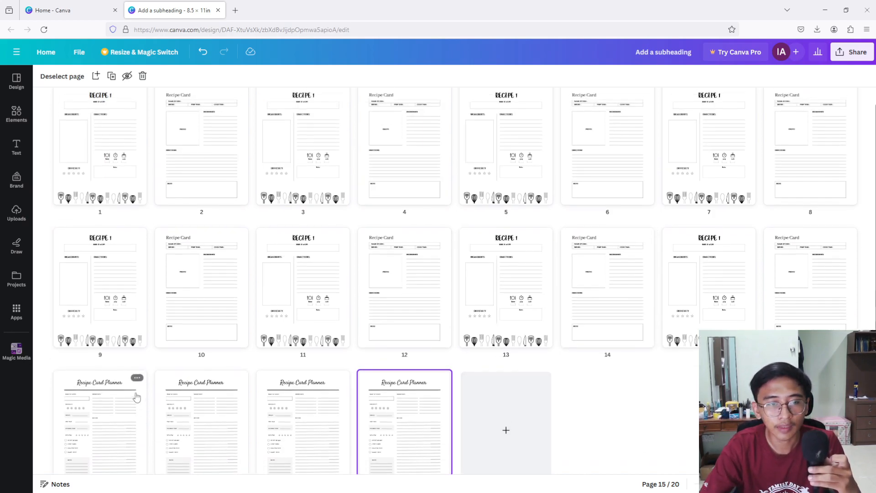
left_click(97, 433)
left_click_drag(113, 440, 360, 170)
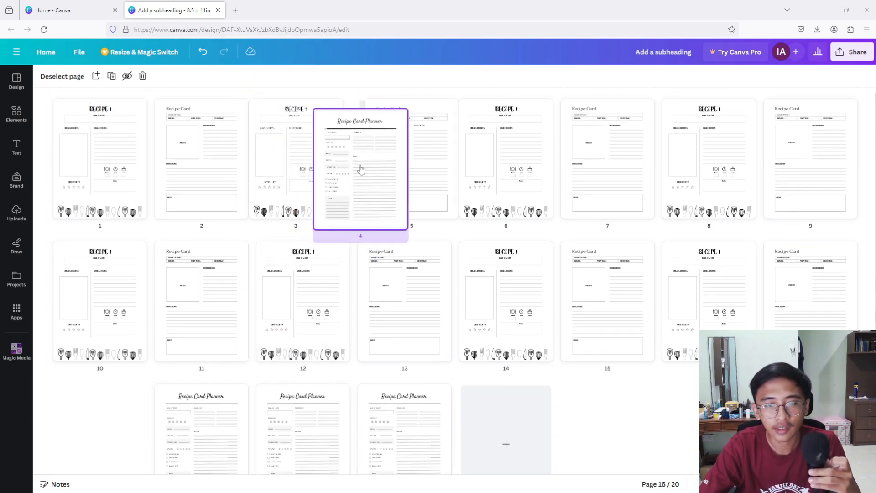
left_click_drag(278, 457, 361, 269)
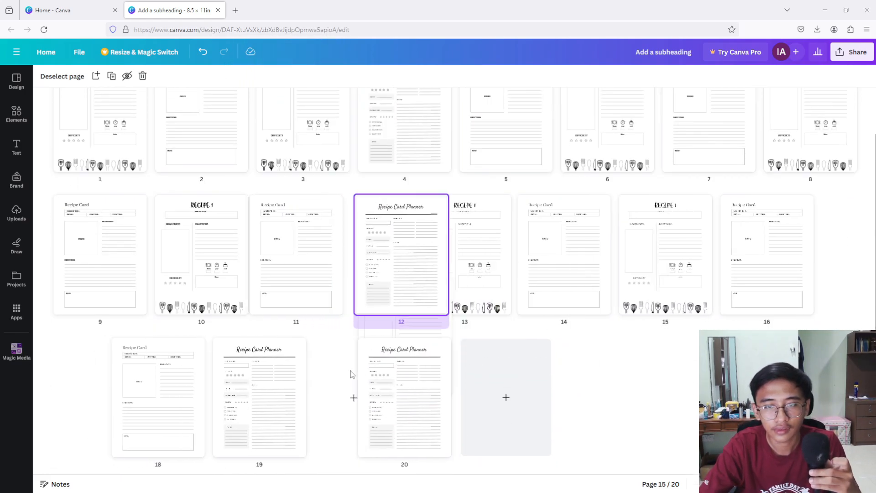
left_click_drag(307, 410, 729, 255)
scroll(567, 352, "up", 2)
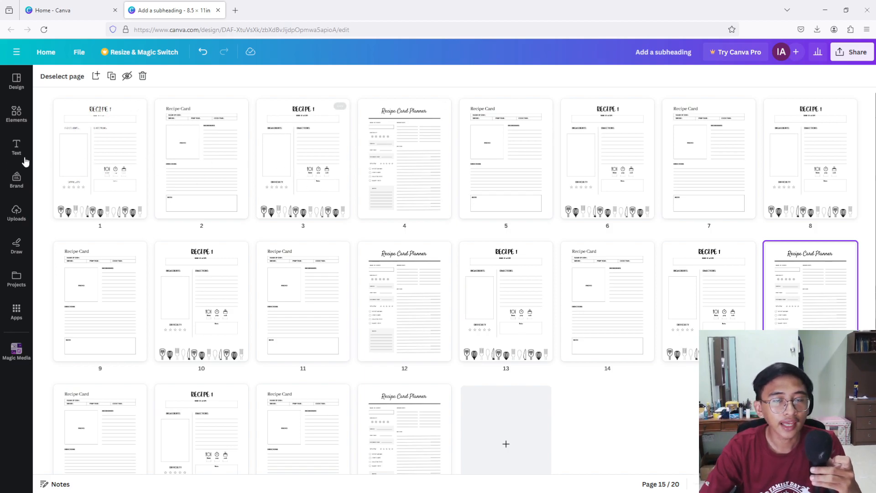
- Open page 3 for editing and change its title to RECIPE 2
double_click(306, 142)
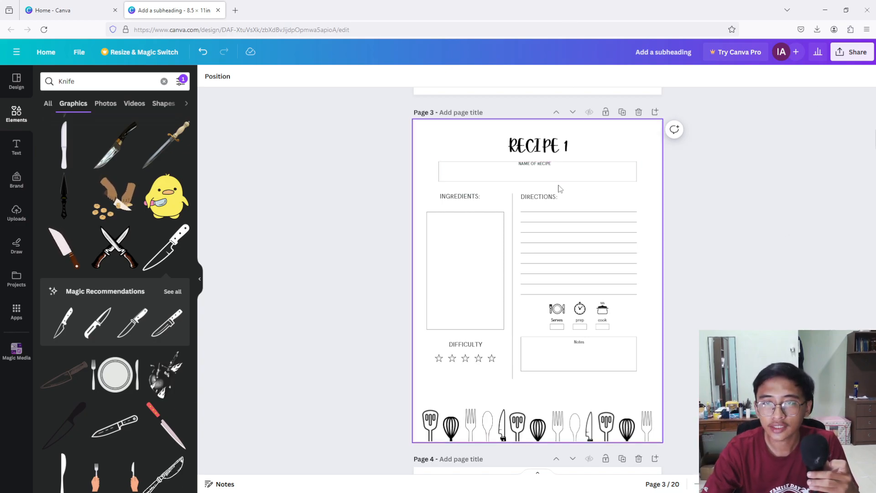
left_click(569, 150)
left_click(572, 149)
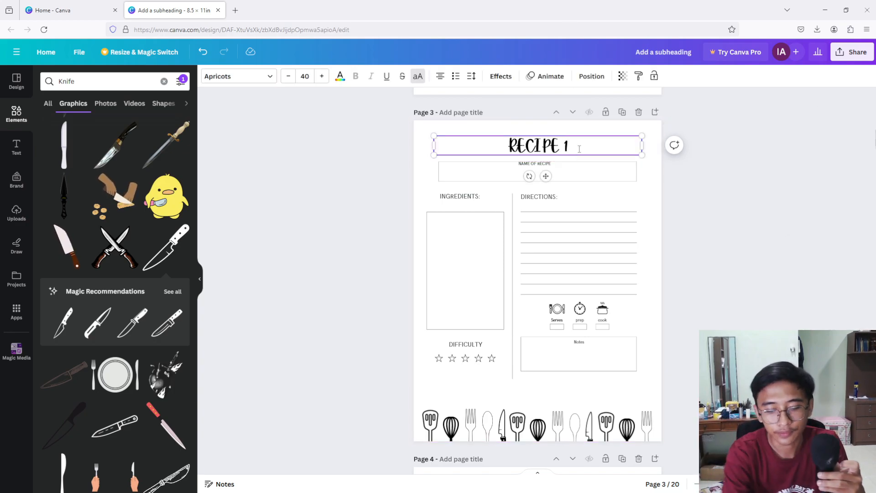
key("BackSpace")
type("2")
- Change the title on page 6 to RECIPE 3
scroll(750, 216, "up", 15)
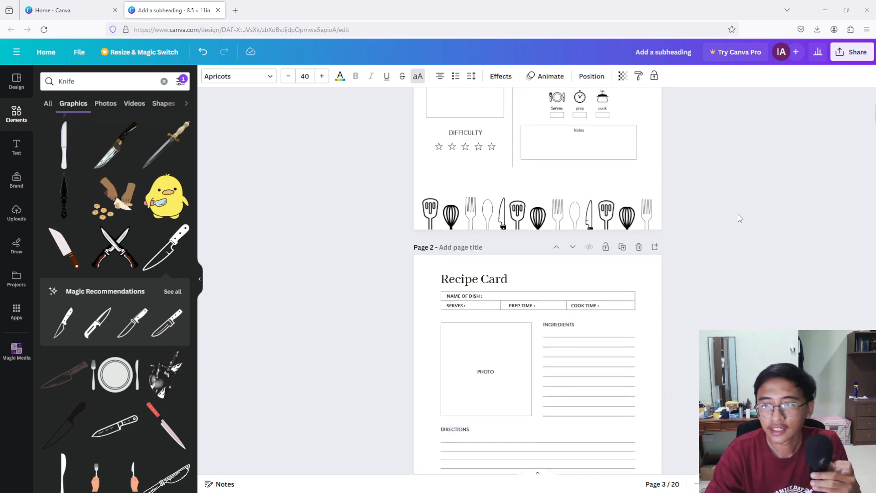
scroll(546, 177, "down", 10)
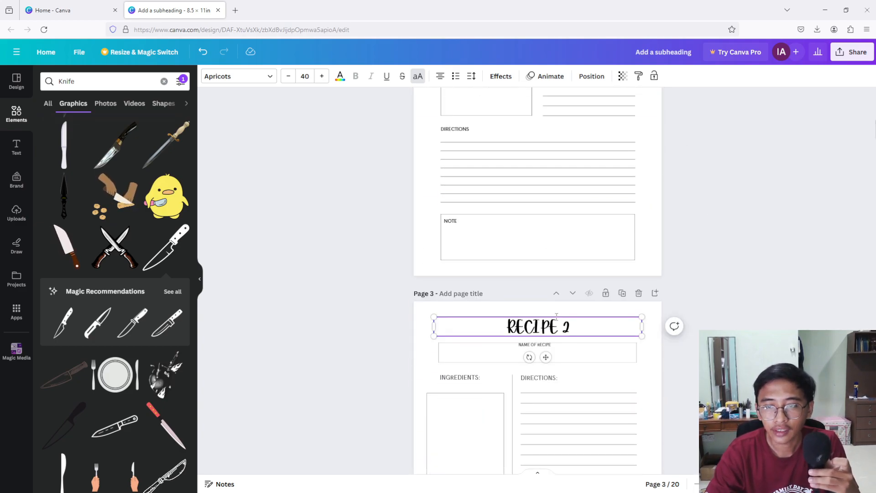
scroll(546, 177, "down", 15)
scroll(479, 235, "down", 7)
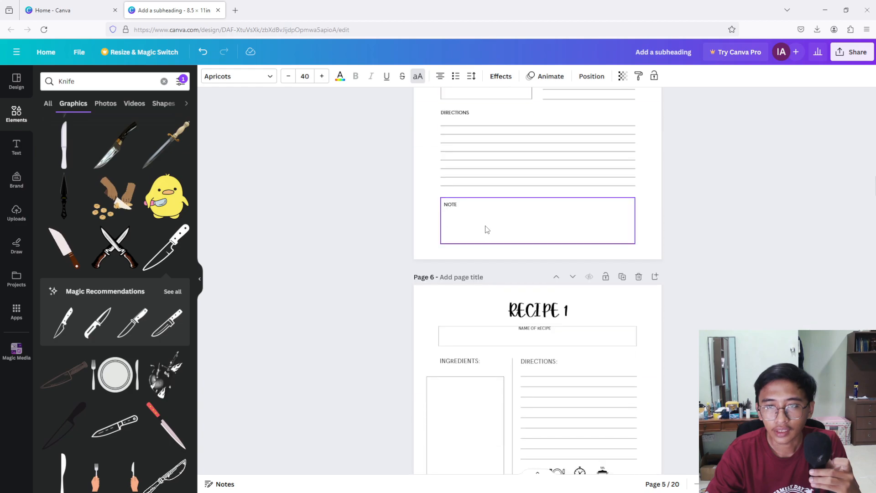
left_click(576, 187)
left_click(570, 189)
key("BackSpace")
type("3")
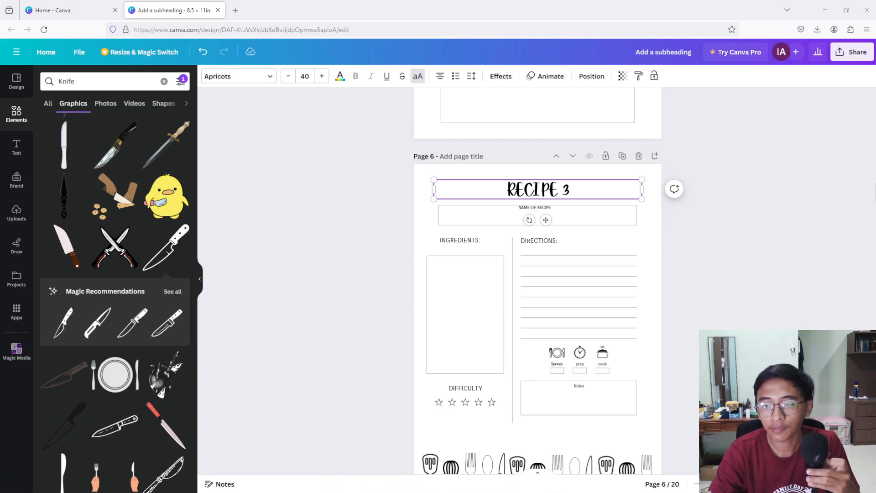
- Return to the grid of all pages and set the download options to PDF Print with all 20 pages
left_click(810, 483)
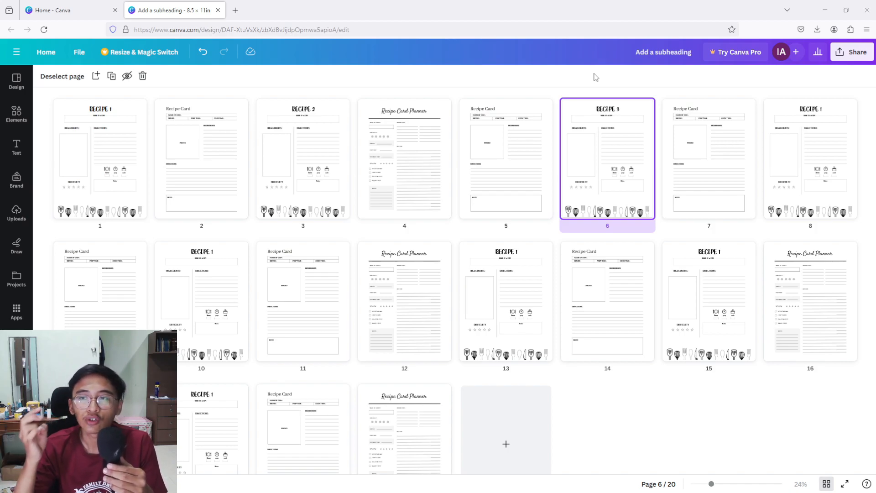
left_click(849, 61)
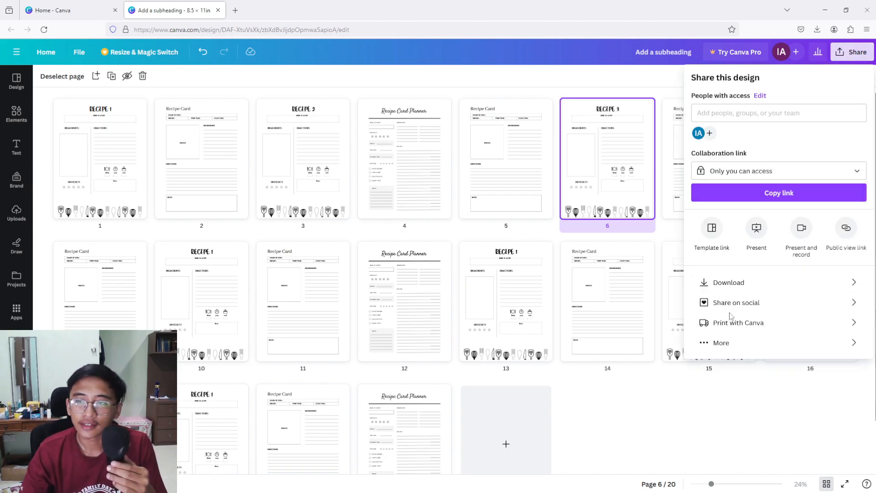
left_click(724, 279)
left_click(715, 120)
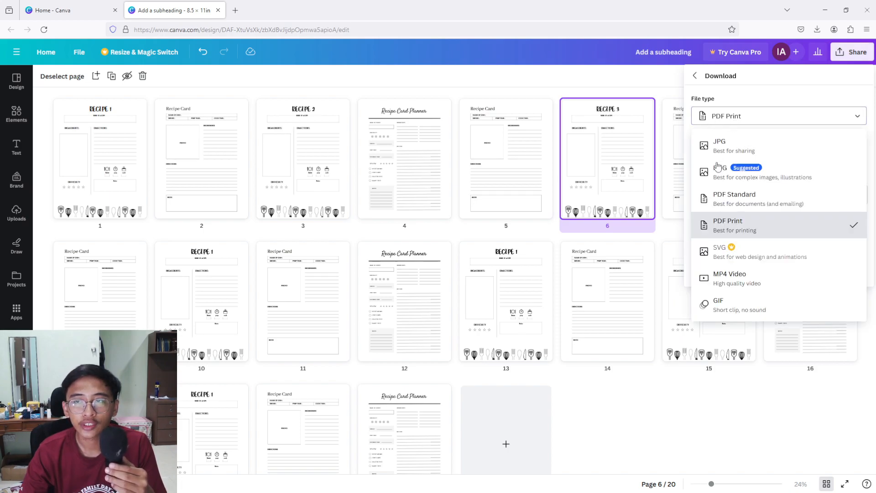
left_click(725, 225)
left_click(743, 196)
left_click(852, 197)
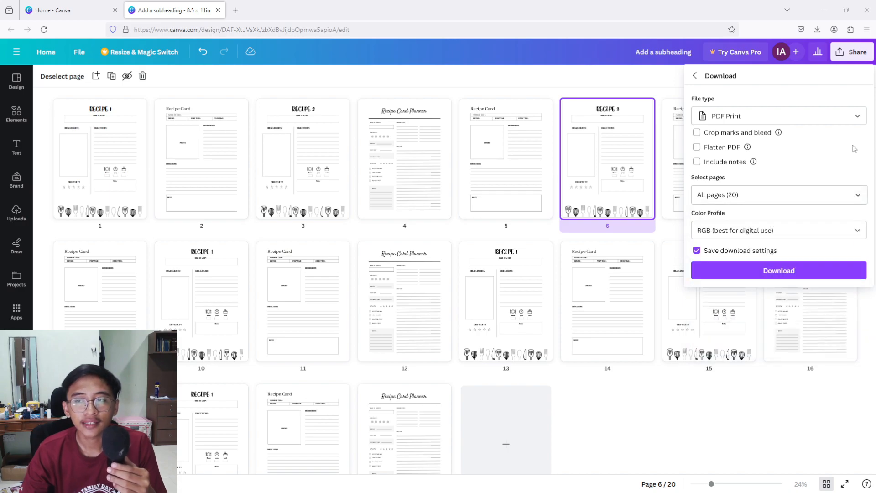